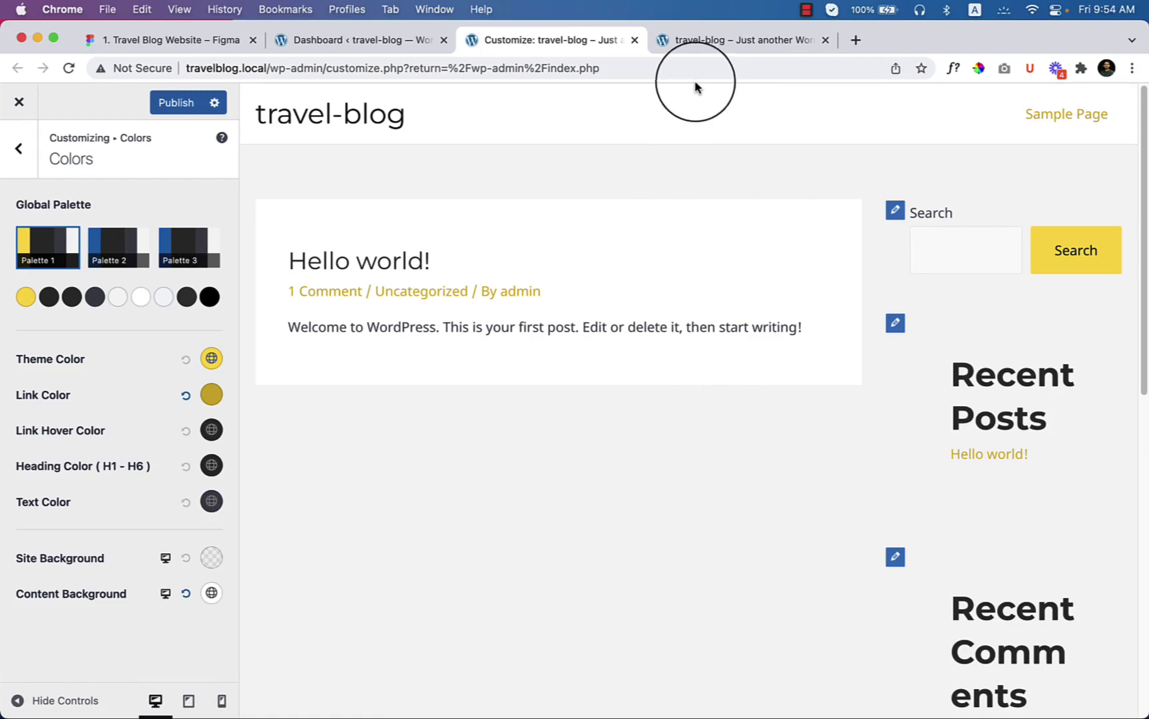
- Open the list of all pages in the travel-blog WordPress dashboard
click(327, 43)
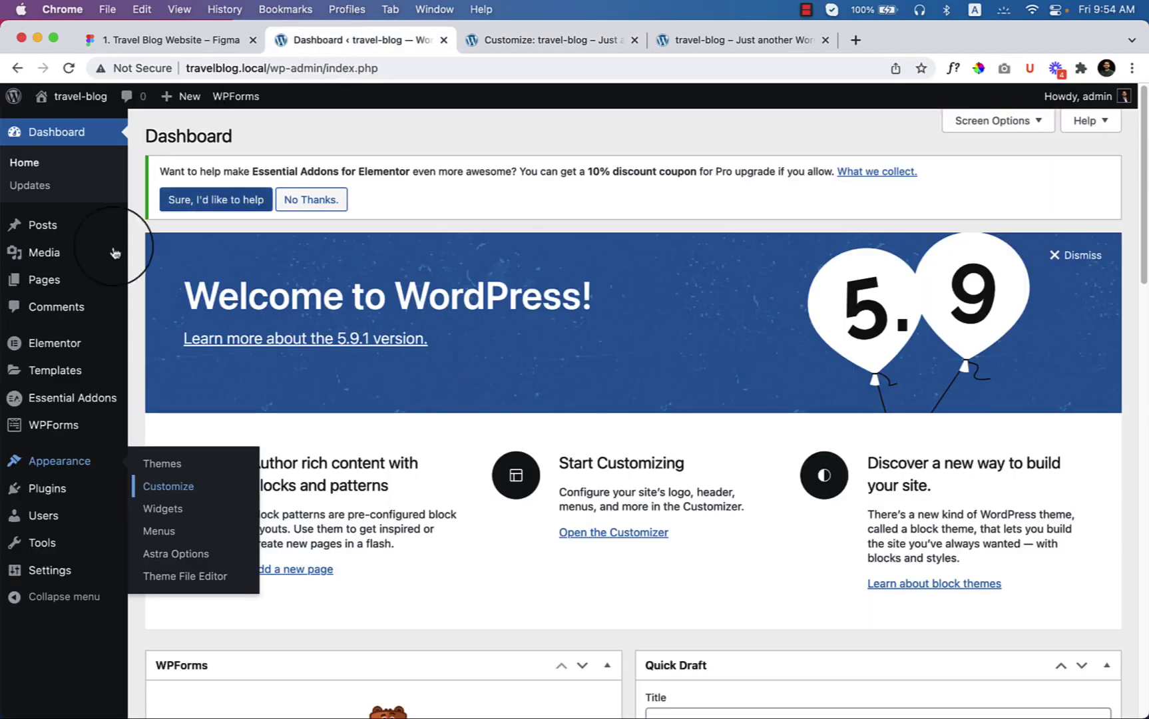
mouse_move(40, 279)
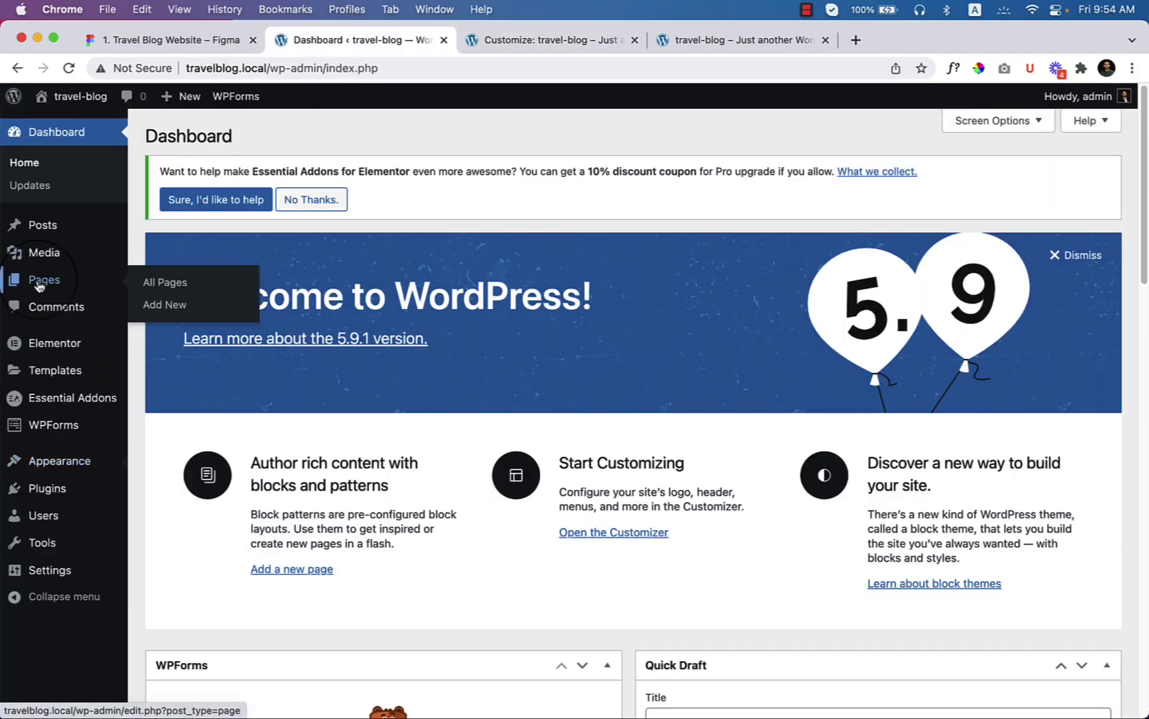
click(181, 293)
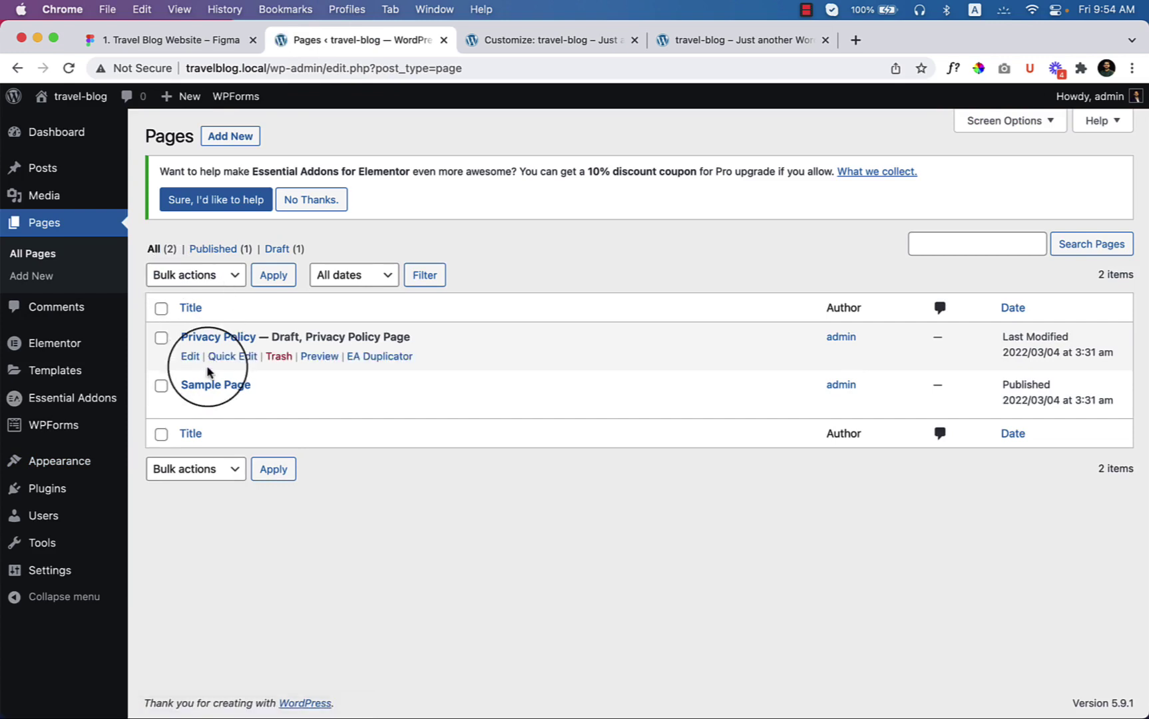
- Switch to the Figma travel blog design and examine its page frames and the navigation menu in the Home header
click(168, 41)
scroll(557, 254, up, 7)
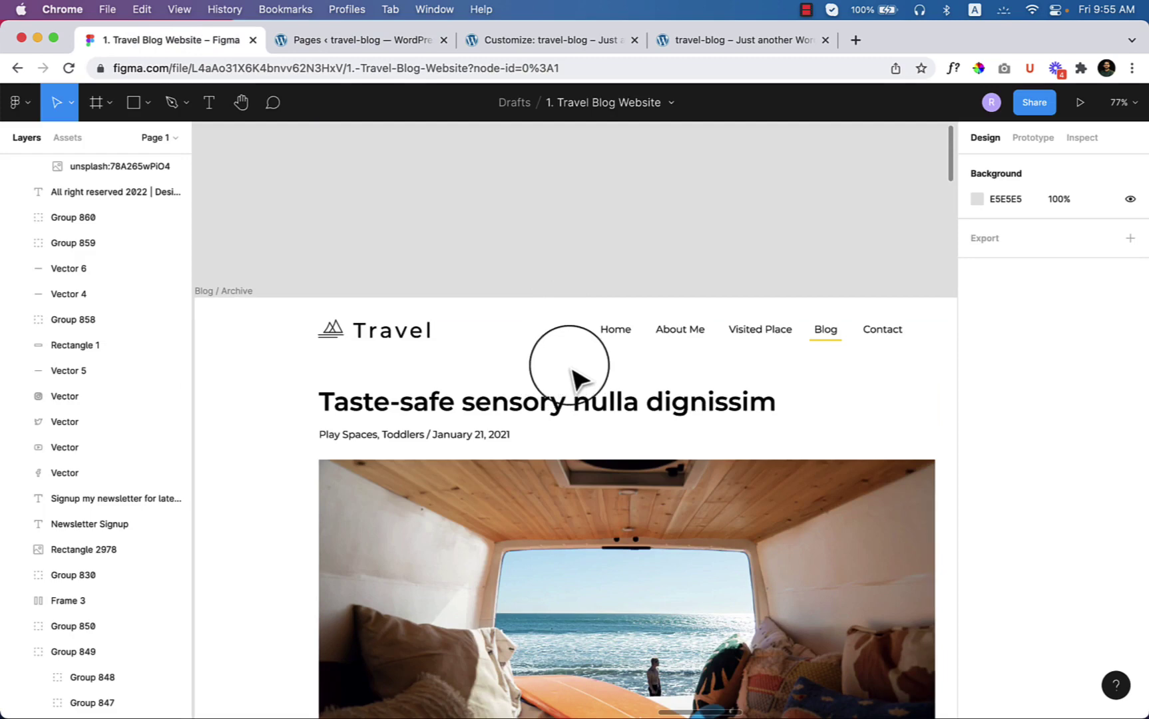
scroll(574, 378, down, 10)
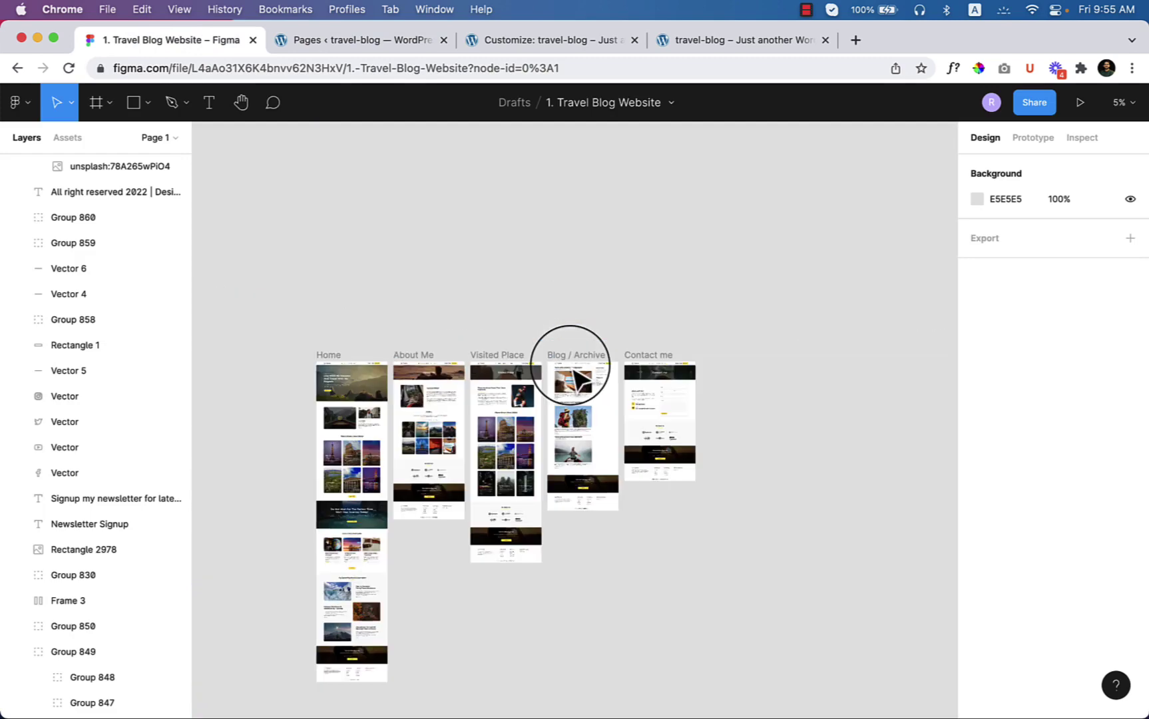
drag(317, 383, 556, 308)
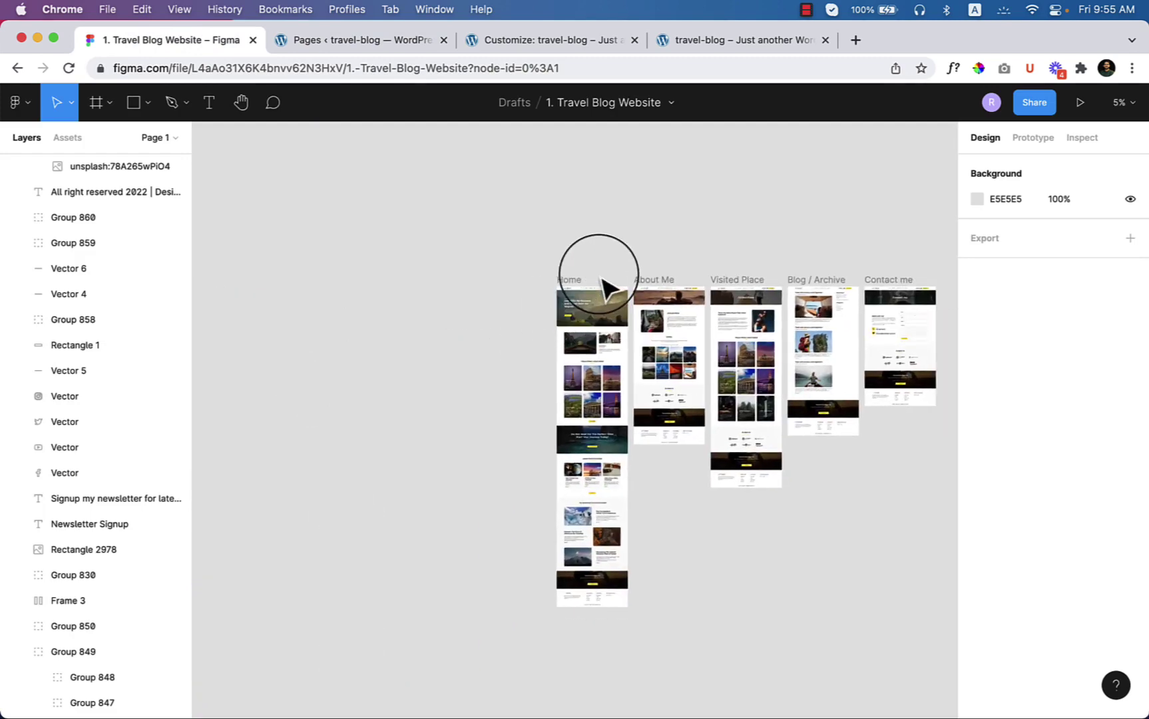
scroll(606, 288, up, 10)
scroll(428, 526, down, 5)
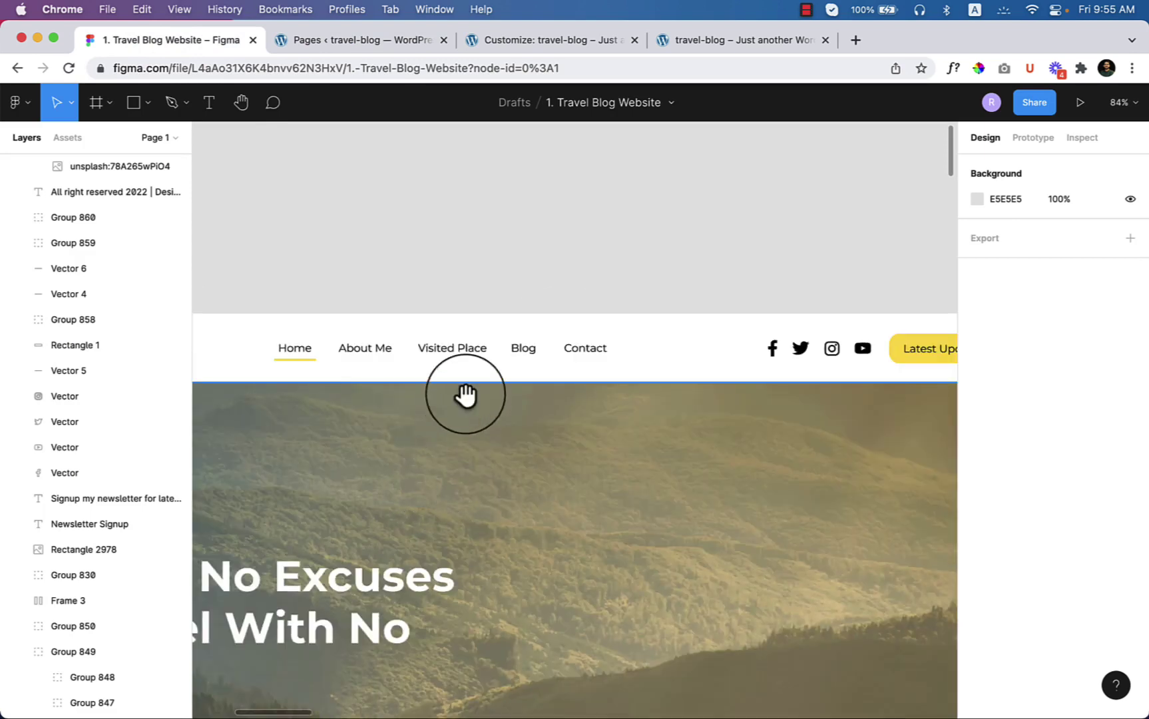
scroll(609, 344, down, 1)
scroll(615, 351, down, 5)
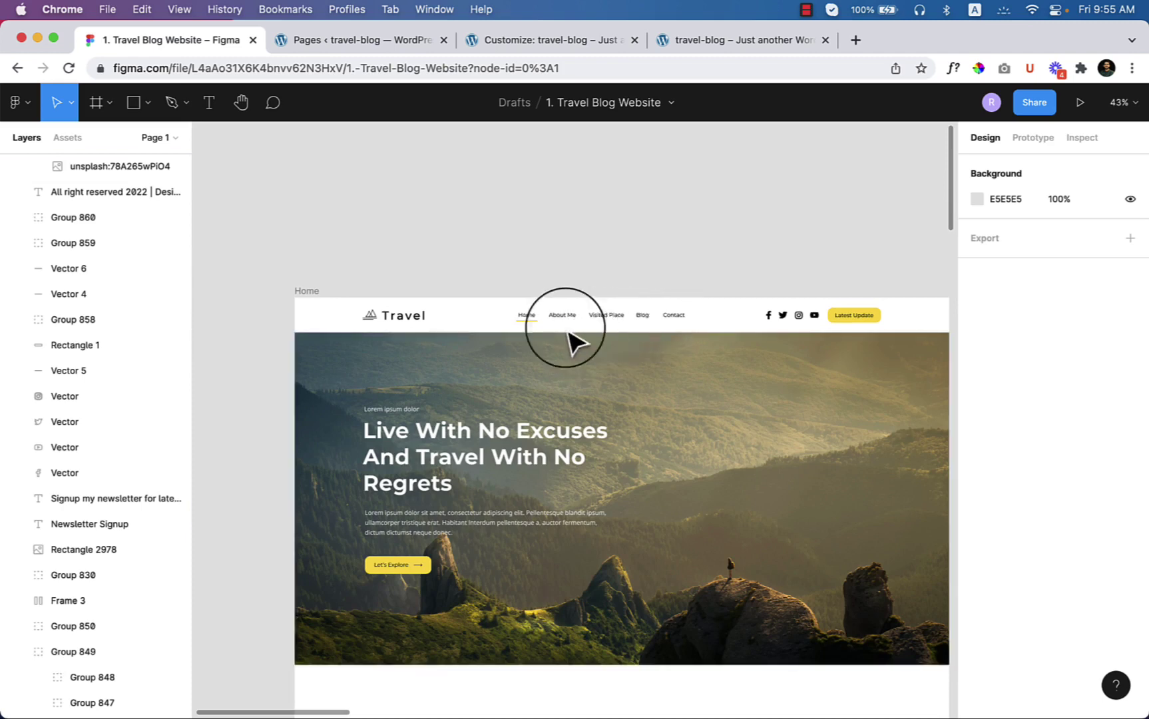
- Return to the WordPress Pages list and open five new-page editors, each in its own browser tab
click(367, 41)
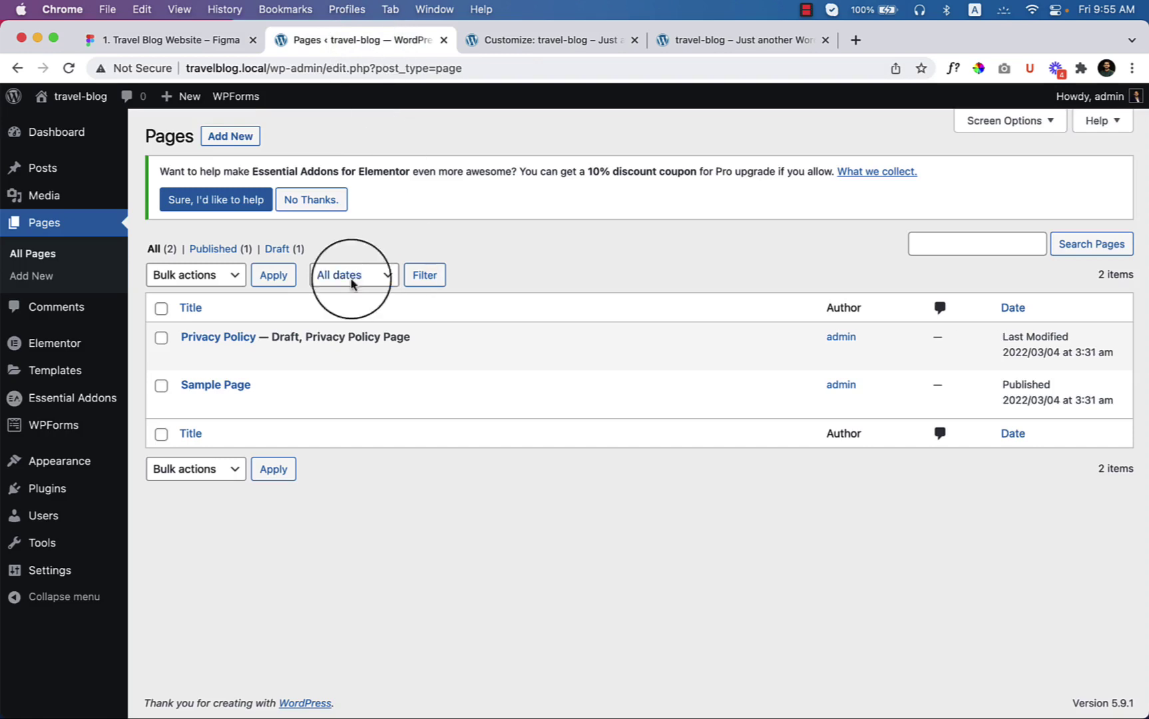
right_click(222, 137)
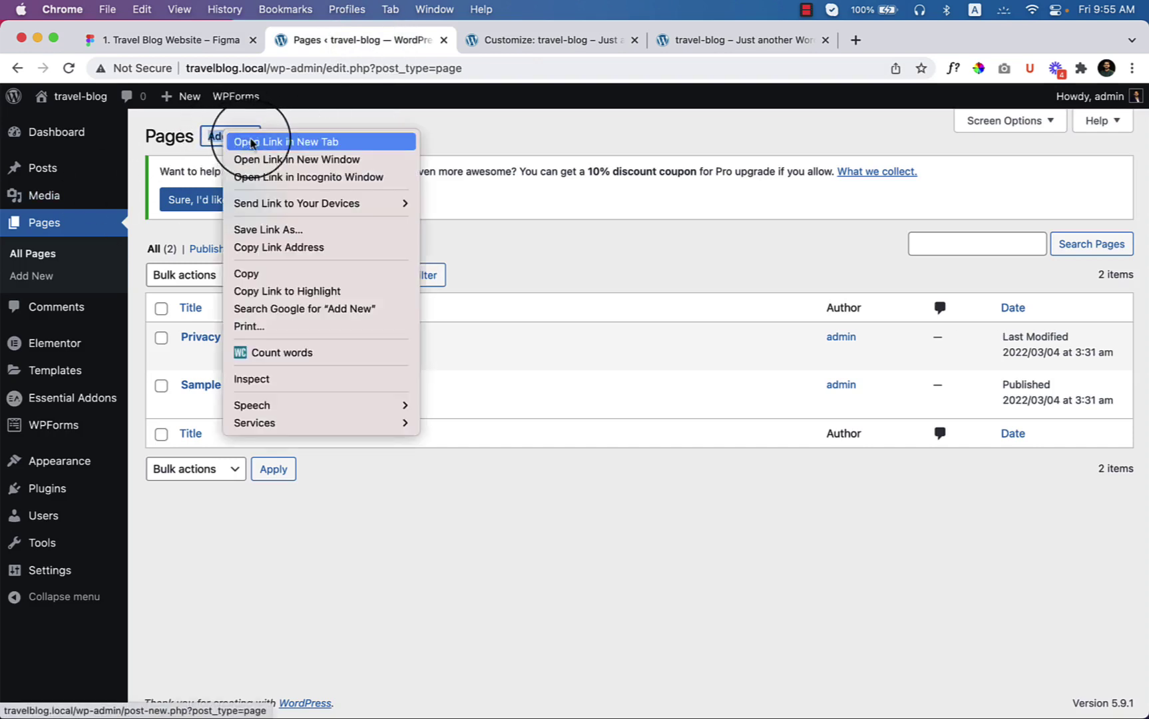
click(241, 142)
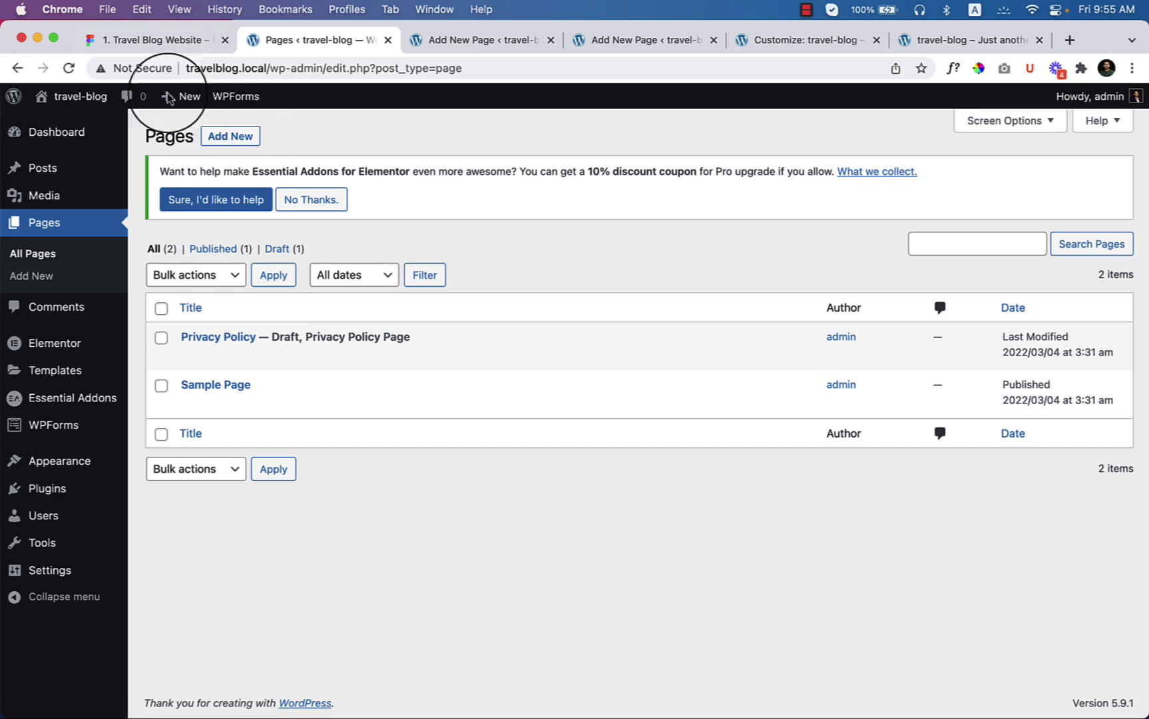
super+click(234, 137)
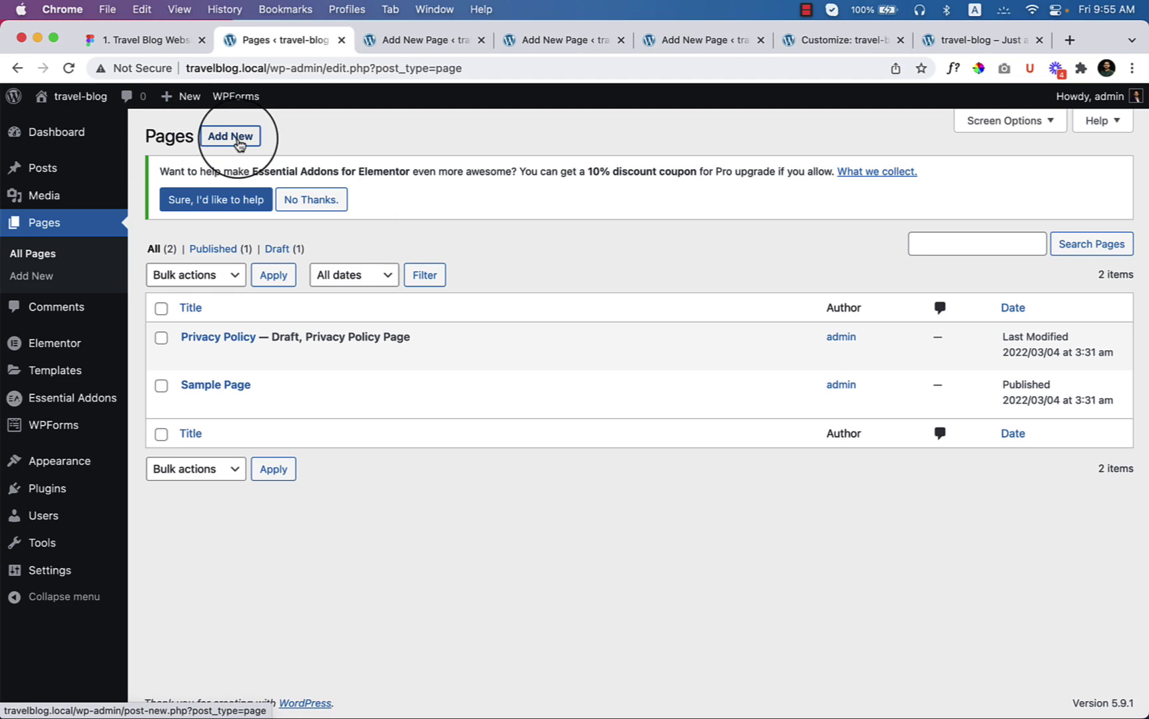
super+click(238, 137)
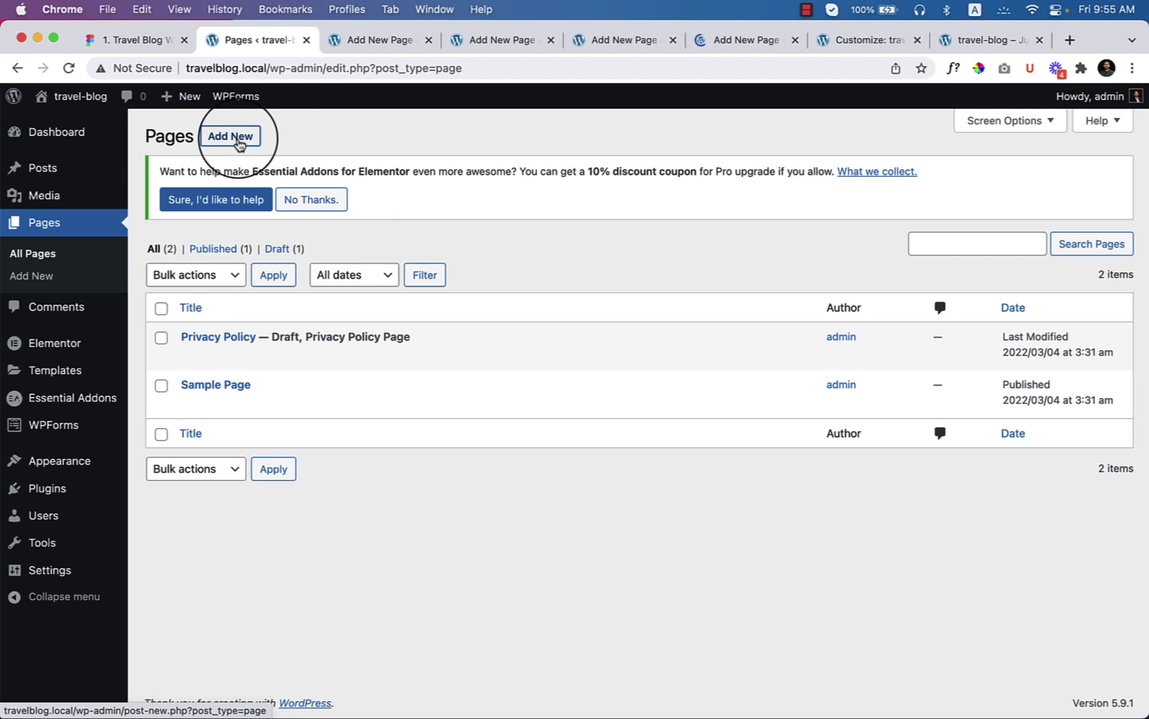
super+click(239, 145)
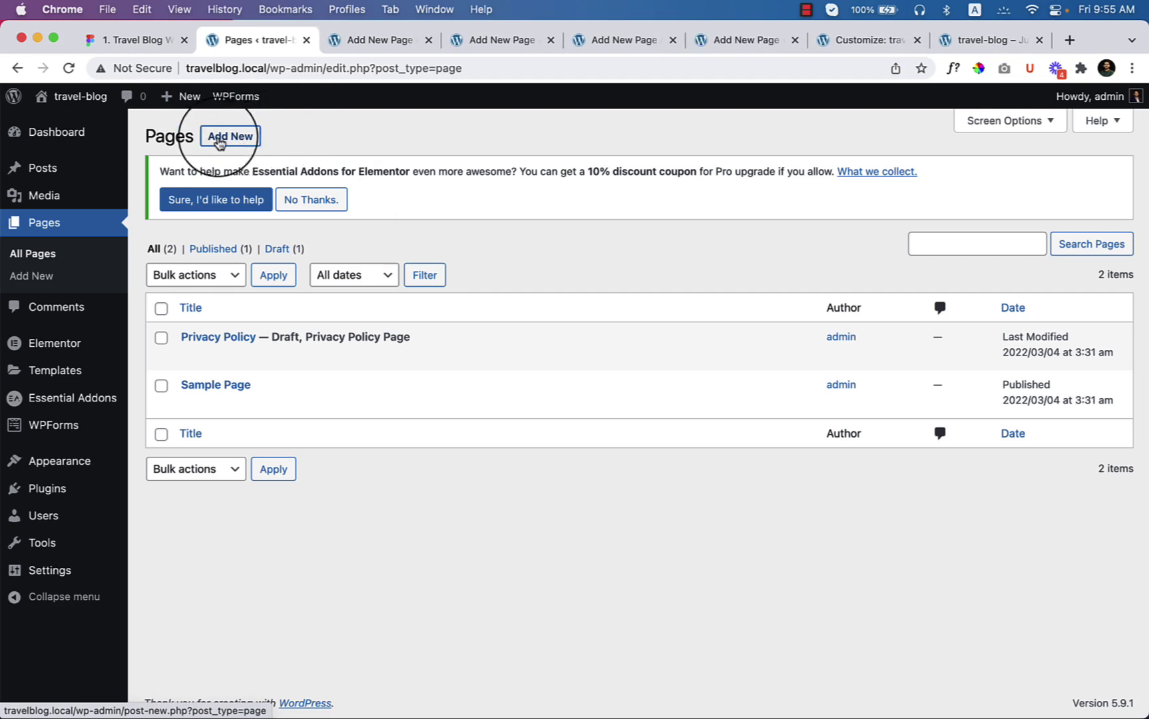
- Dismiss the welcome guide in the first new-page editor, title the page Home and publish it
click(353, 40)
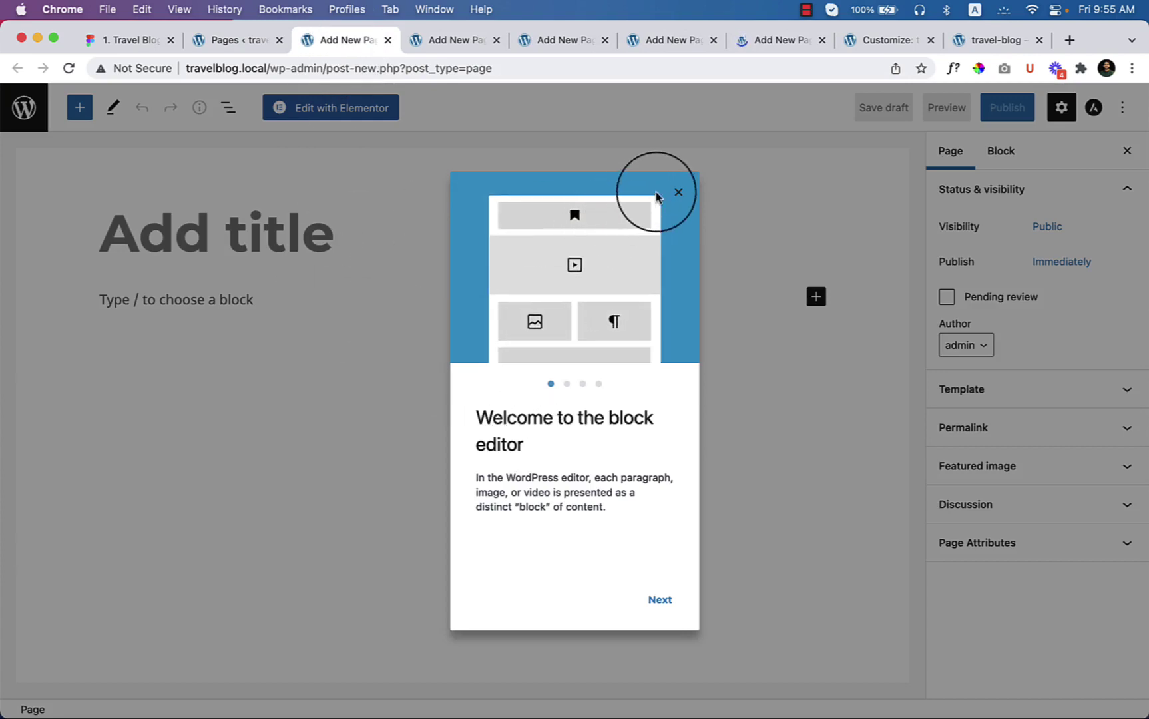
click(677, 192)
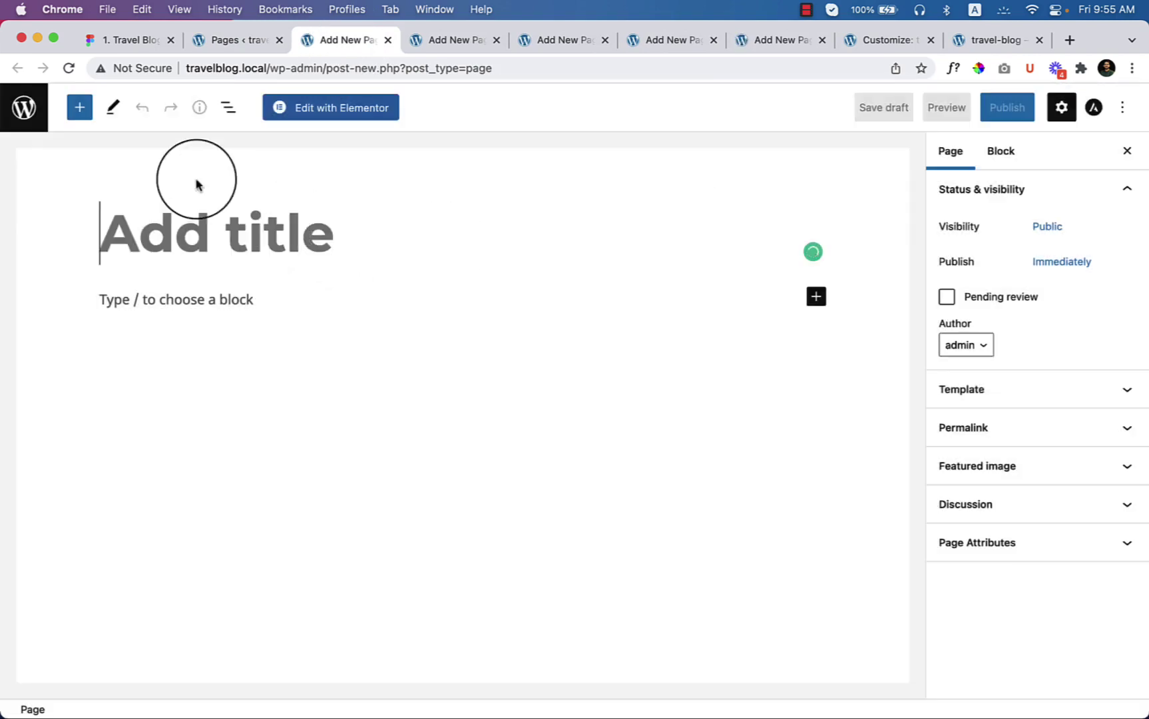
click(123, 40)
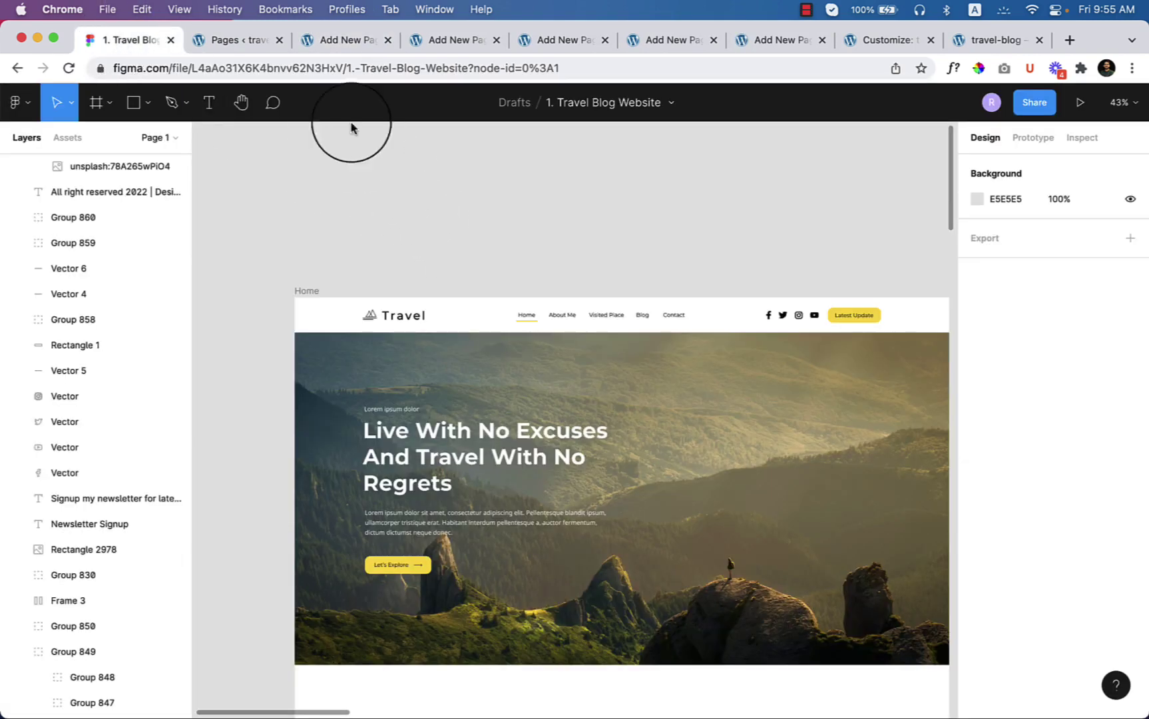
click(336, 40)
text(Home)
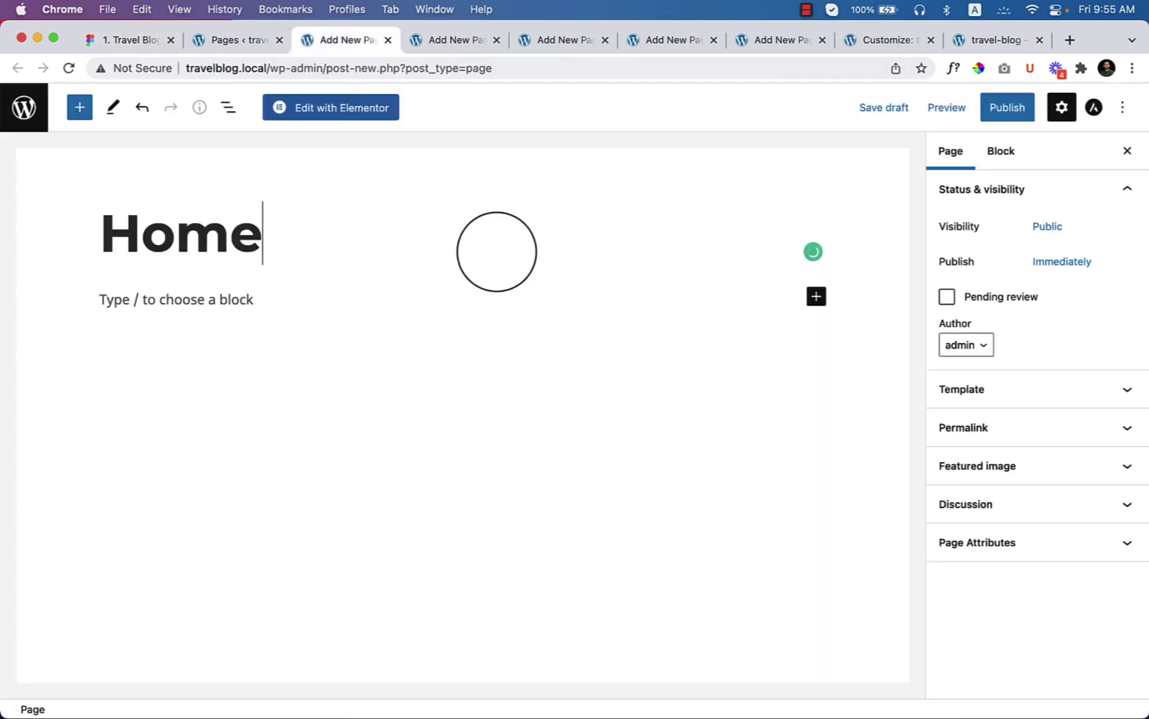
click(1008, 110)
click(1012, 117)
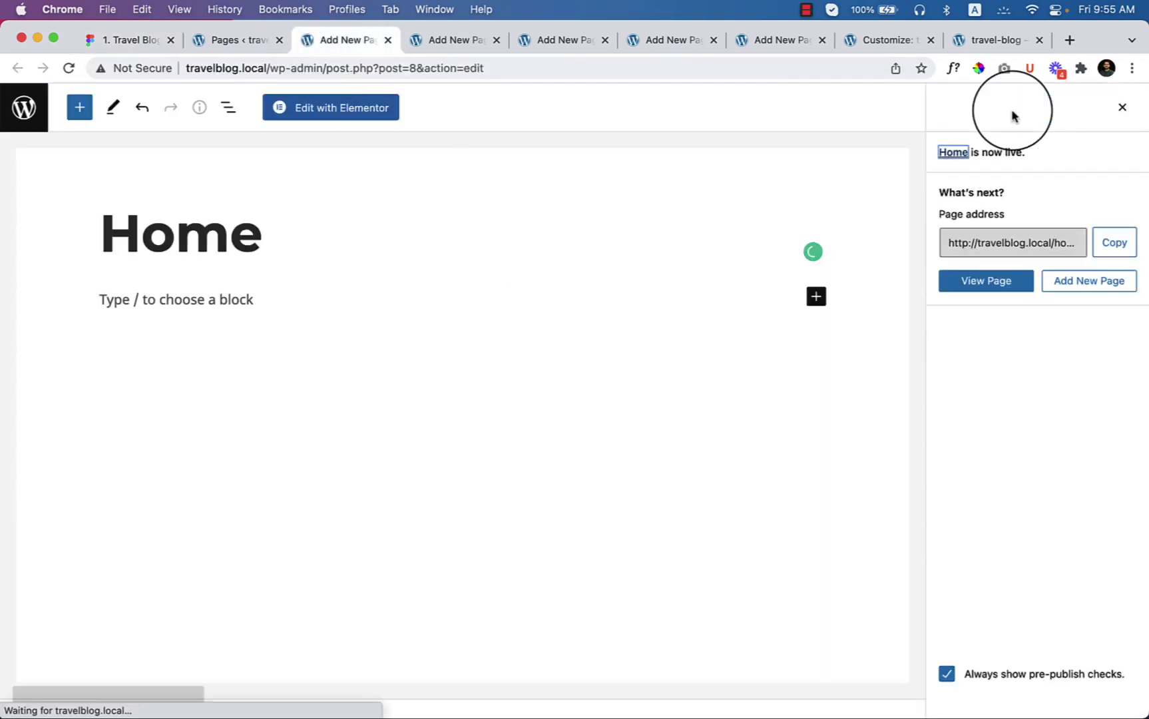
- Dismiss the welcome guide in the second new-page editor, title the page About Me and publish it
click(447, 42)
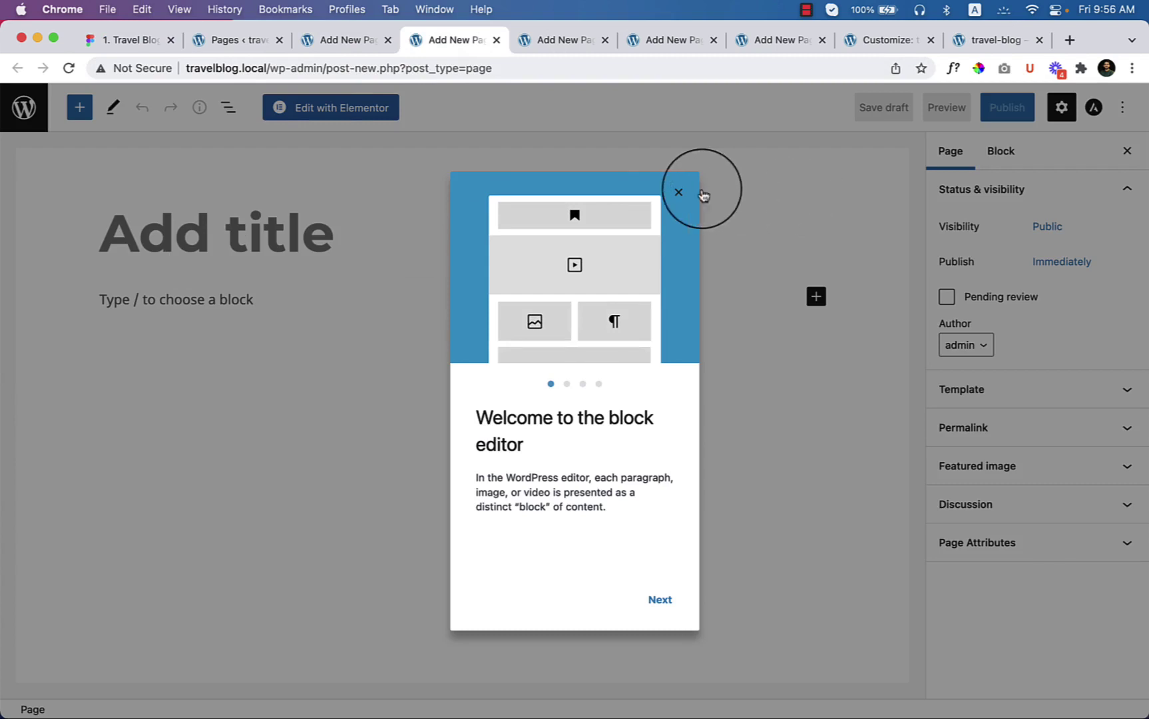
click(679, 192)
click(382, 237)
text(About Me)
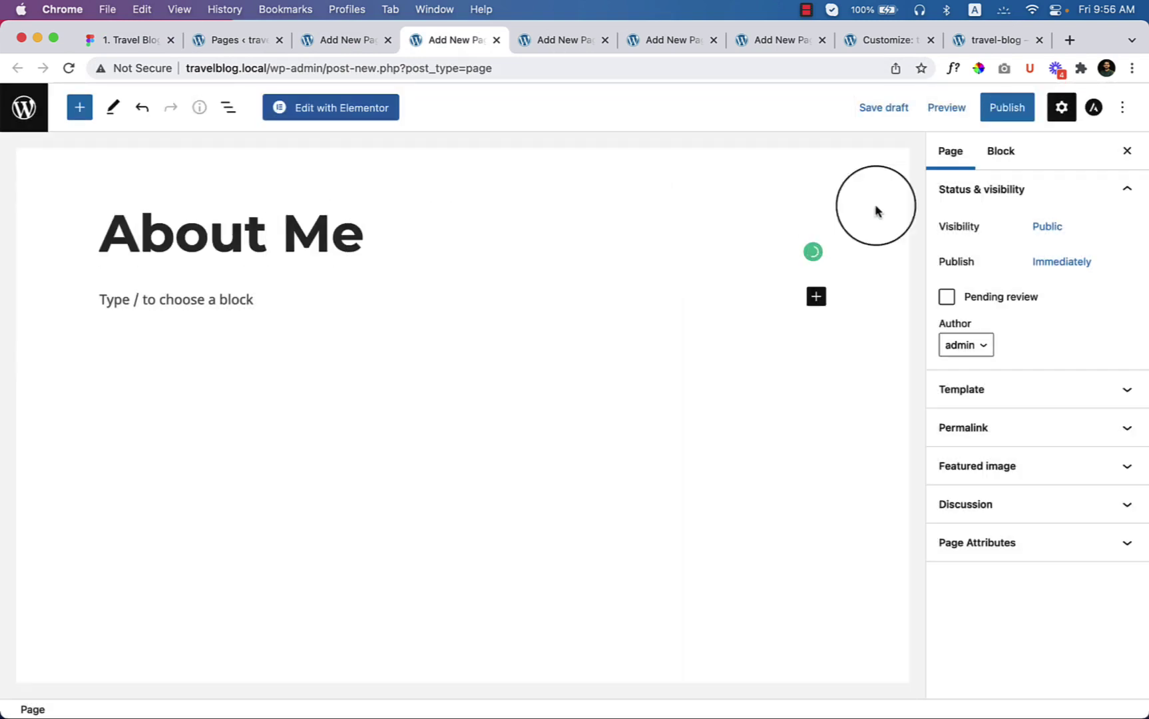
click(997, 109)
click(992, 110)
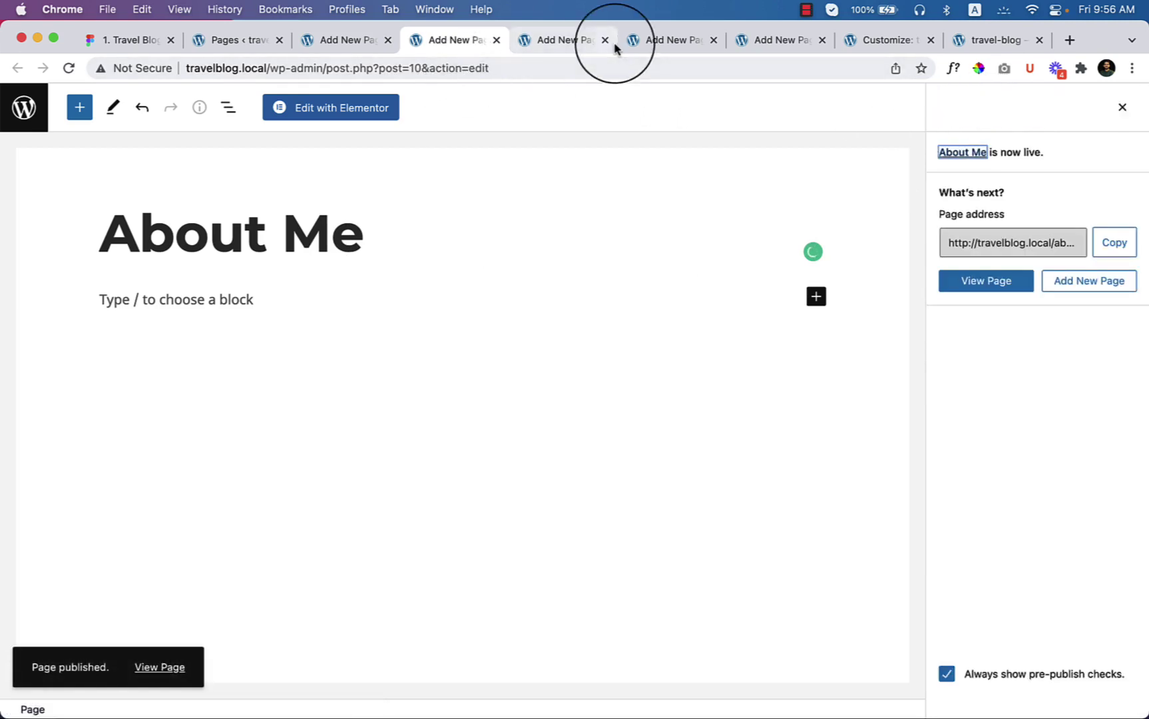
- Check the third menu item in the Figma design, title the third new WordPress page Visited Place and publish it
click(567, 41)
click(217, 44)
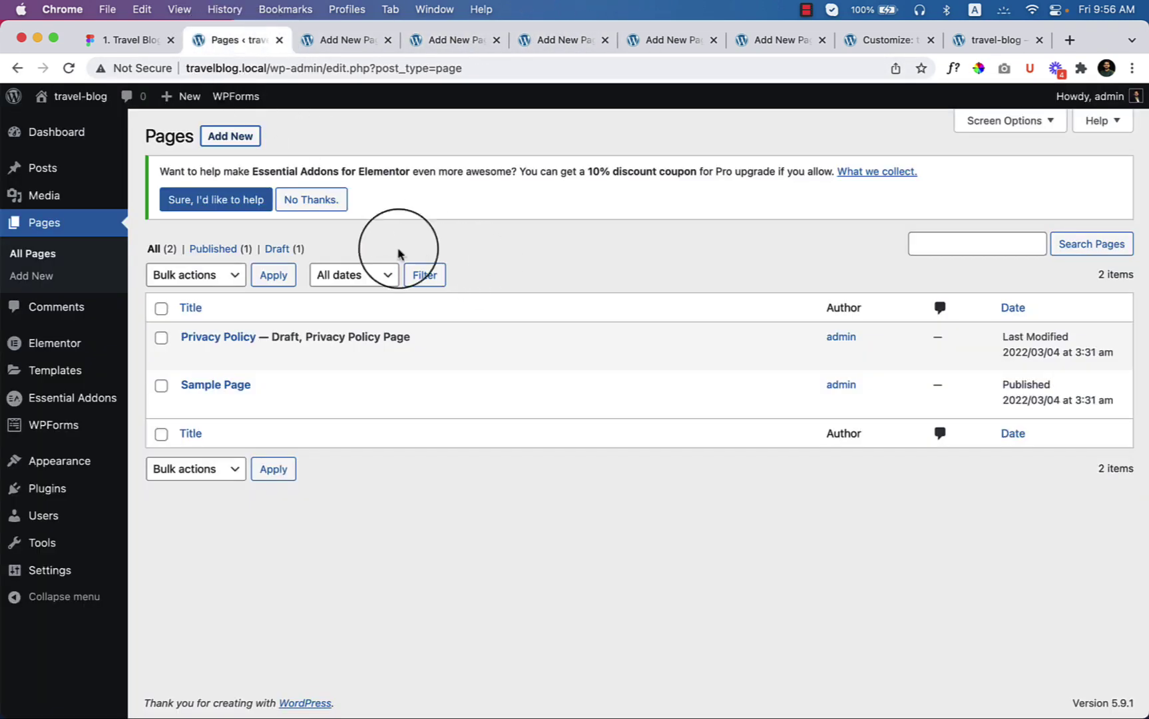
click(130, 40)
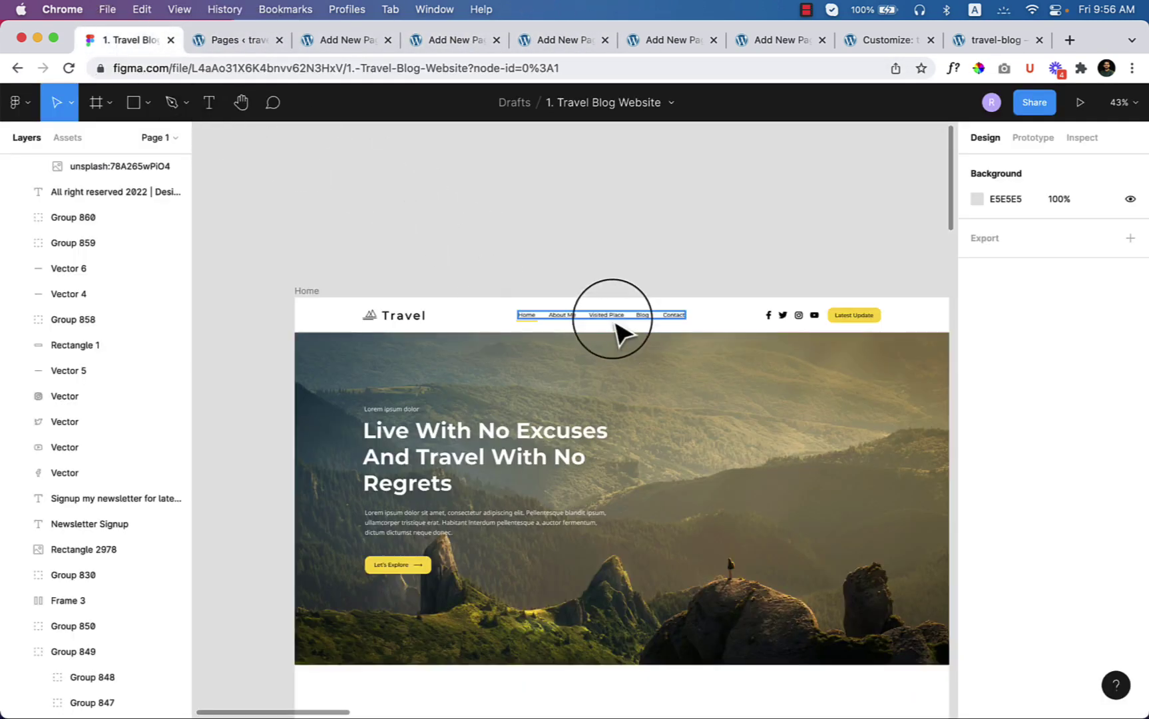
click(567, 40)
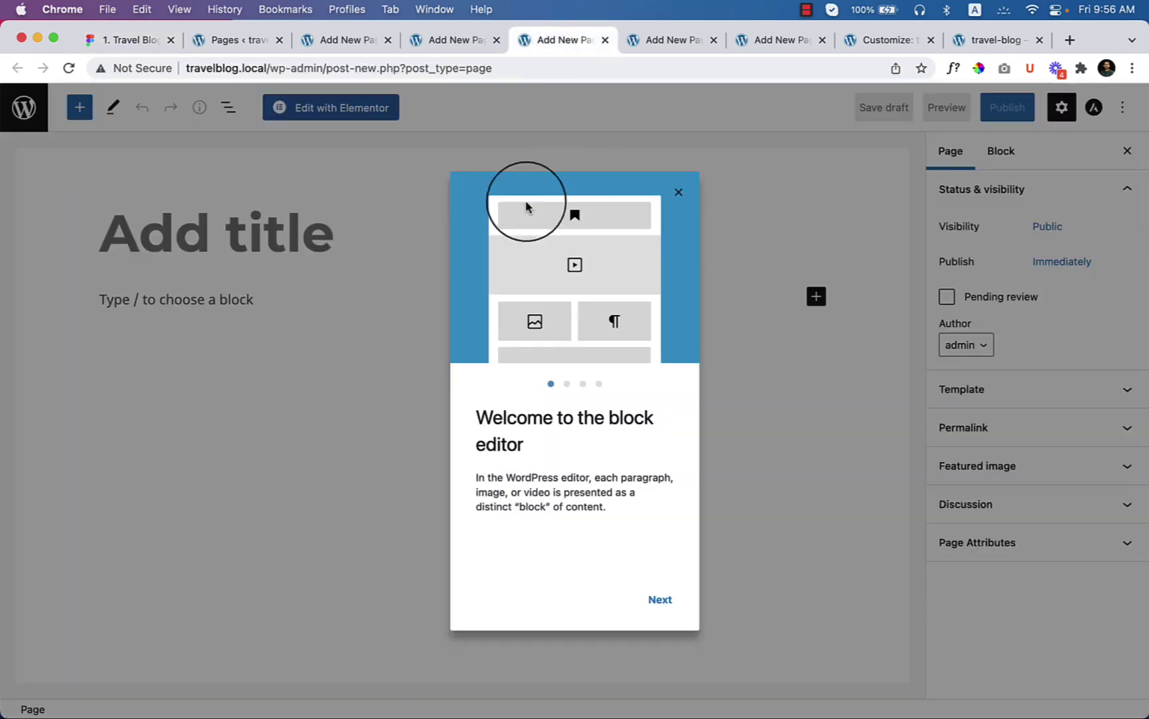
click(678, 193)
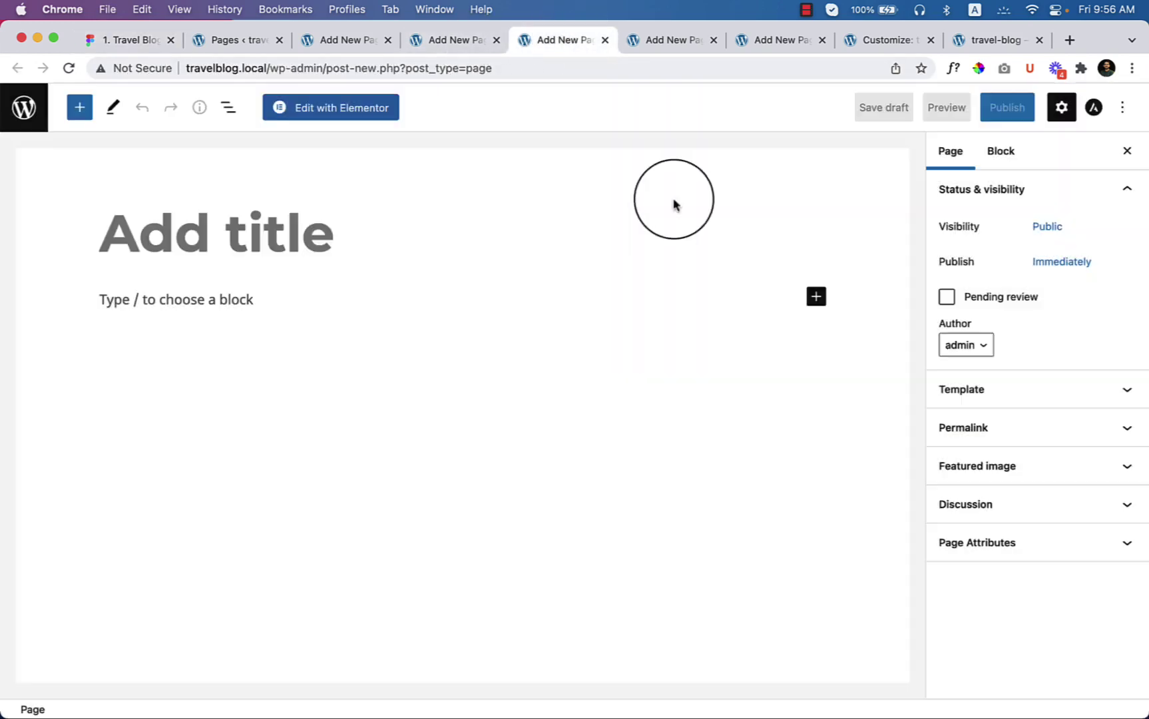
click(354, 248)
text(Visit)
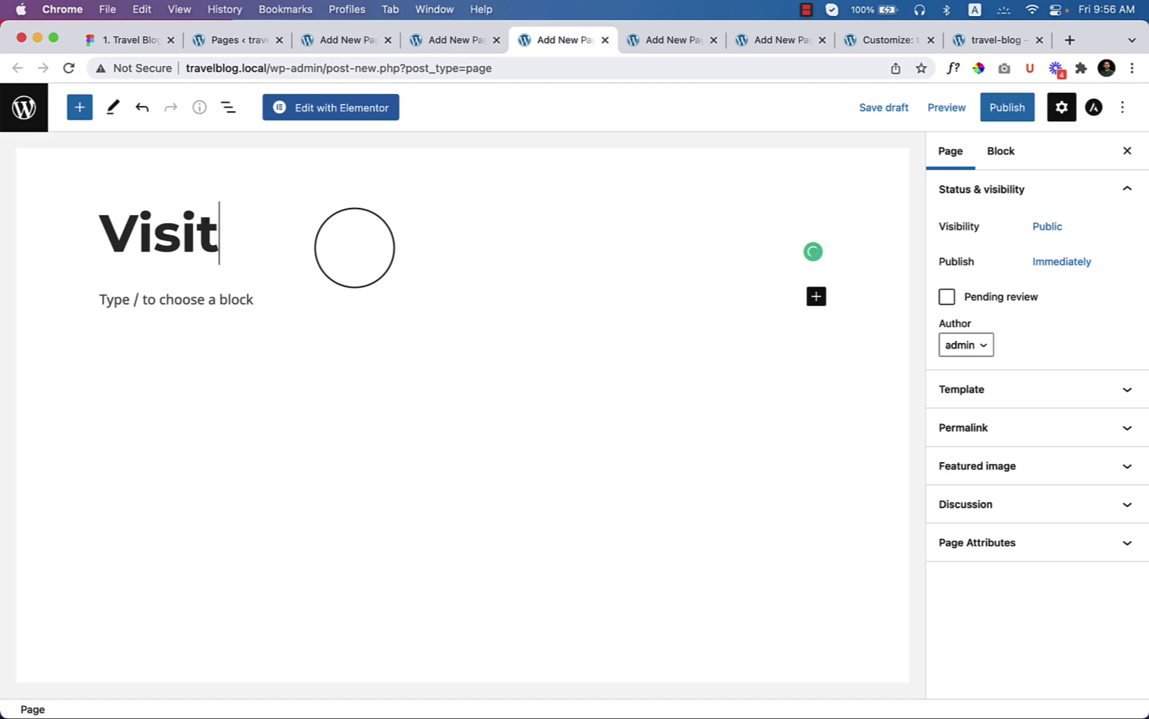
text(ed Place)
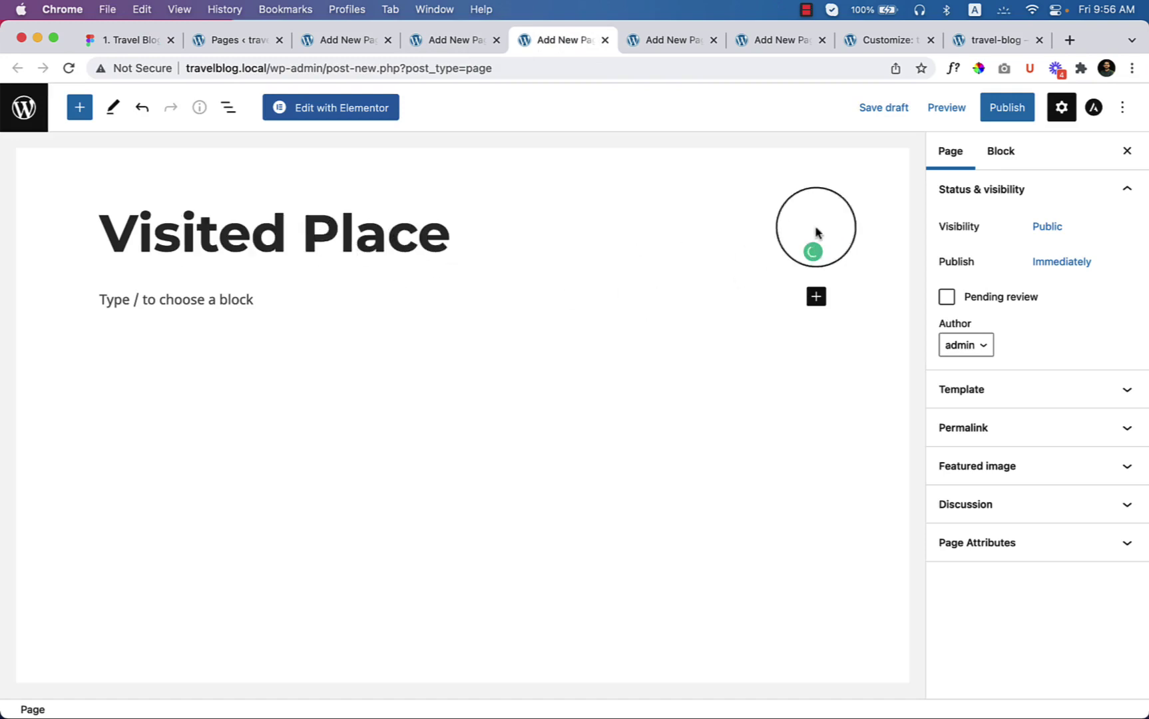
click(1025, 110)
click(989, 109)
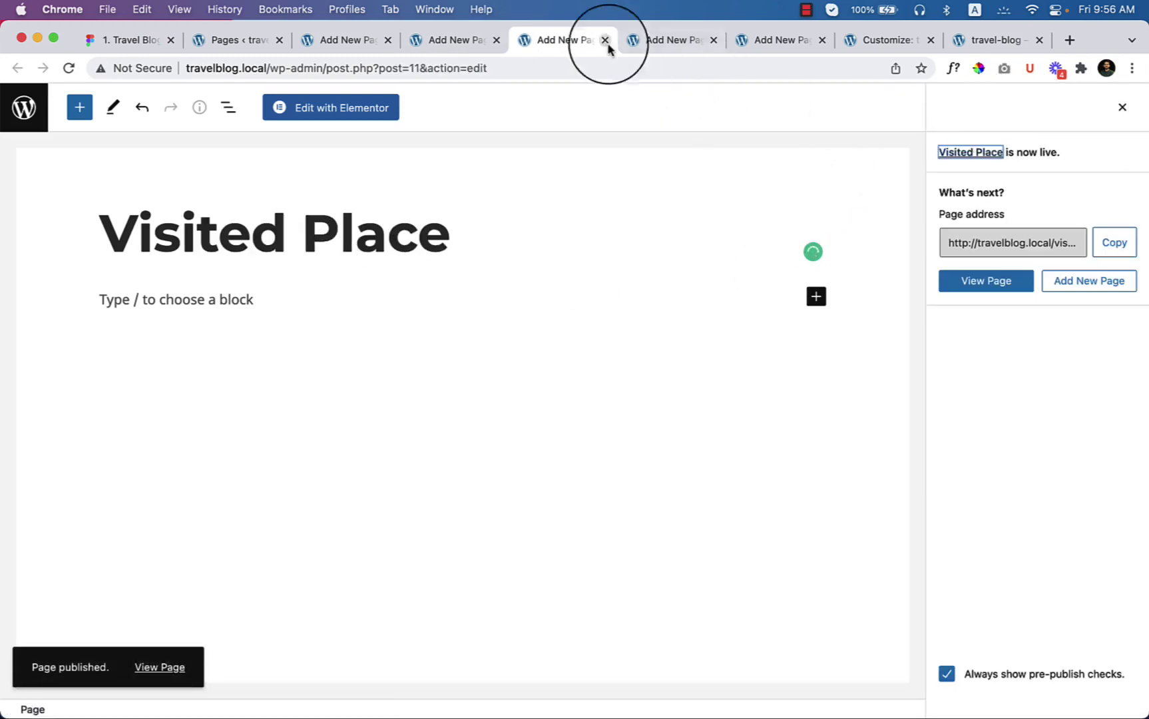
- Dismiss the welcome guide in the fourth new-page editor, title the page Blog and publish it
click(636, 39)
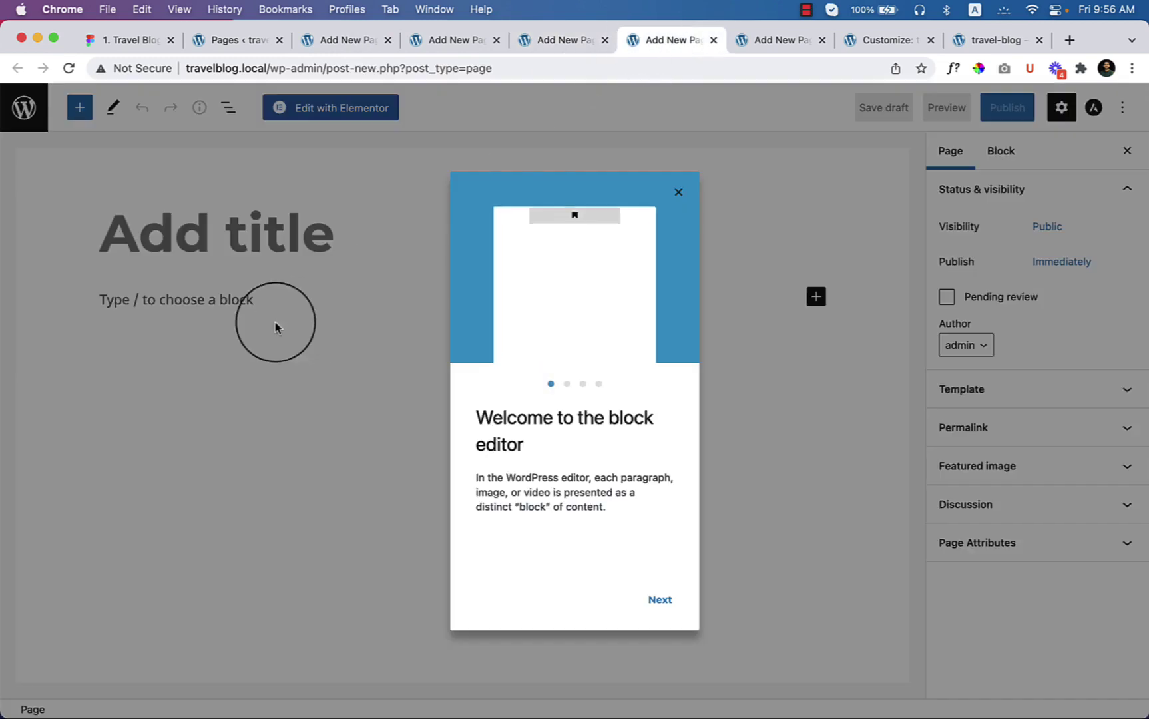
click(677, 194)
text(Blog)
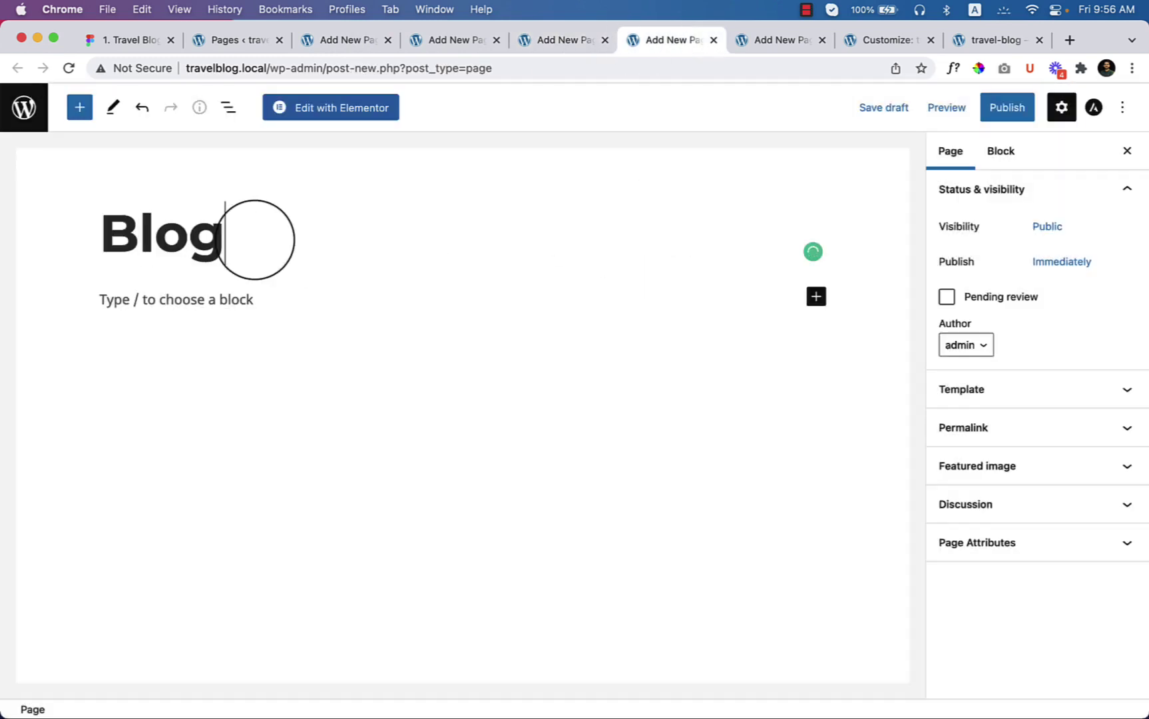
click(1011, 111)
click(997, 111)
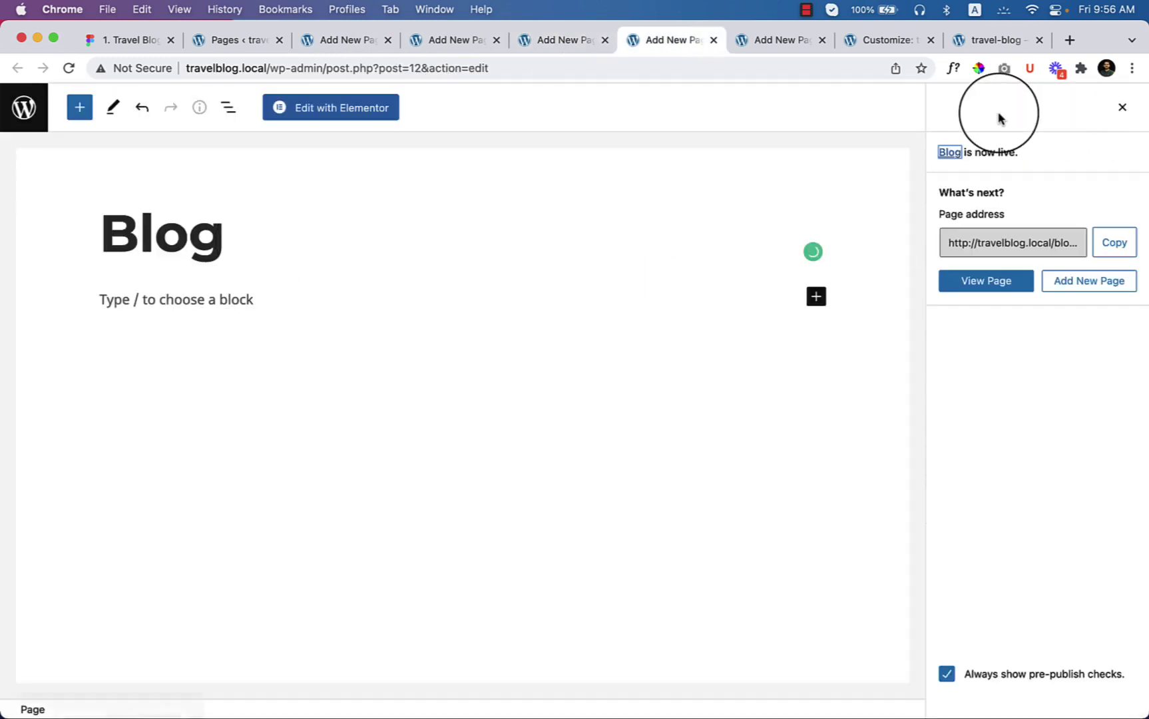
- Dismiss the welcome guide in the fifth new-page editor, title the page Contact after checking the Figma menu, and publish it
click(789, 44)
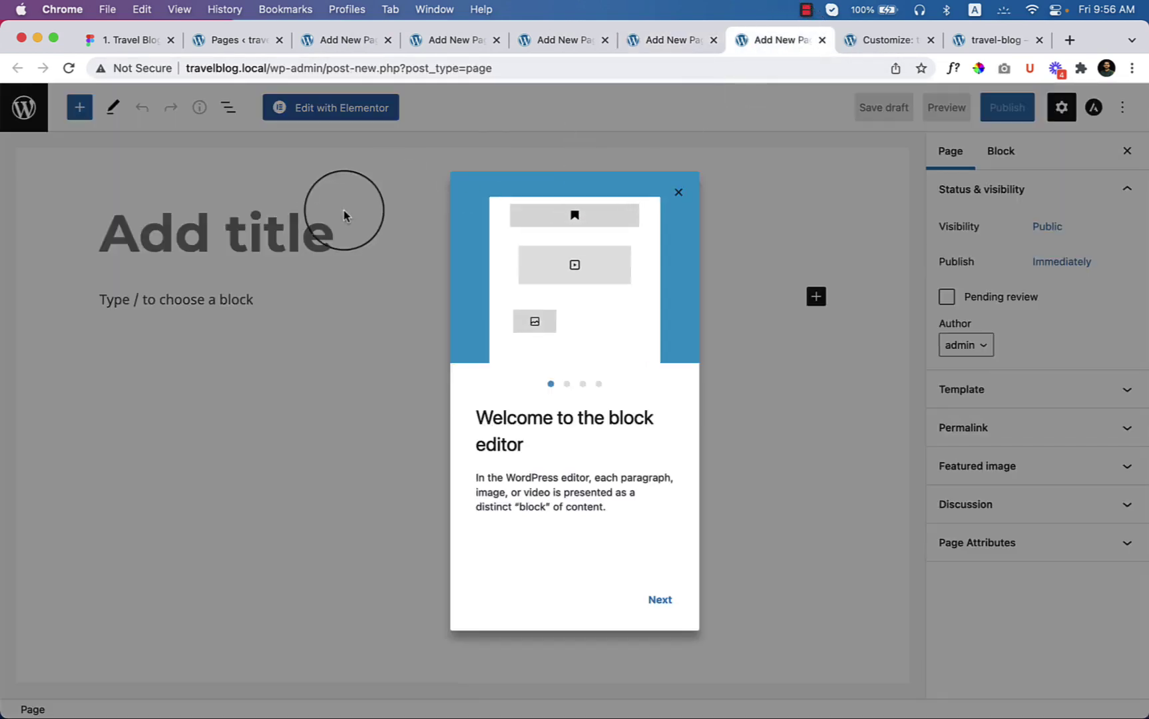
click(679, 195)
click(254, 223)
text(Contact)
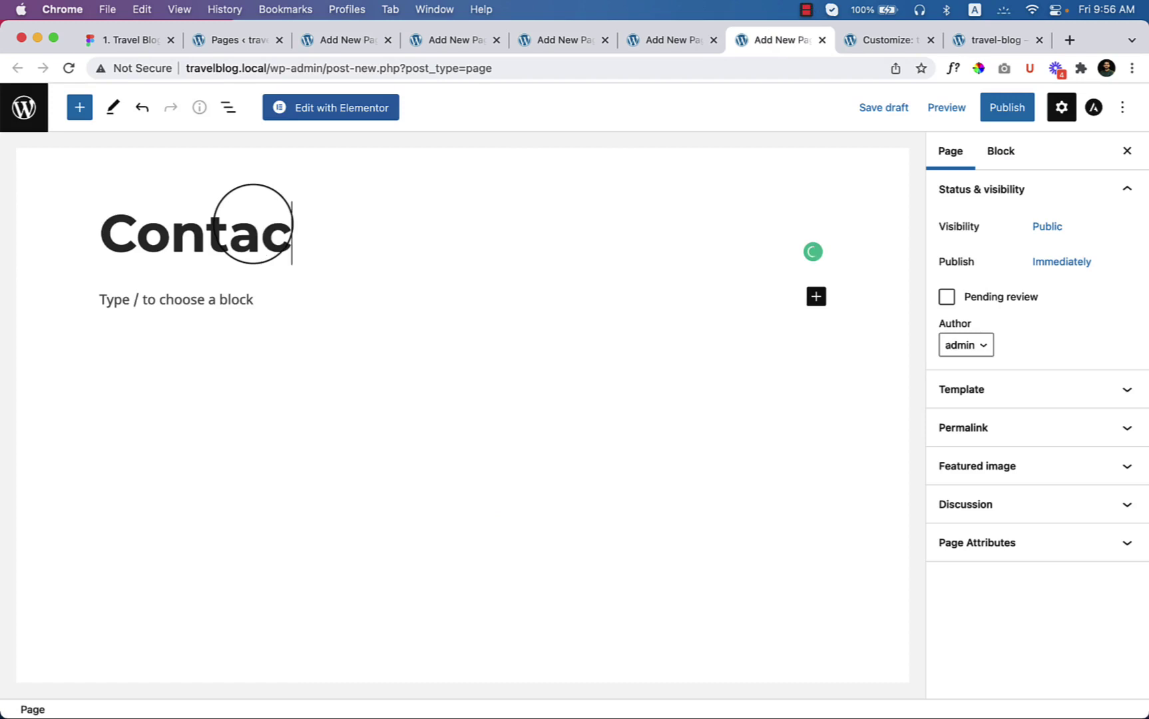
click(128, 40)
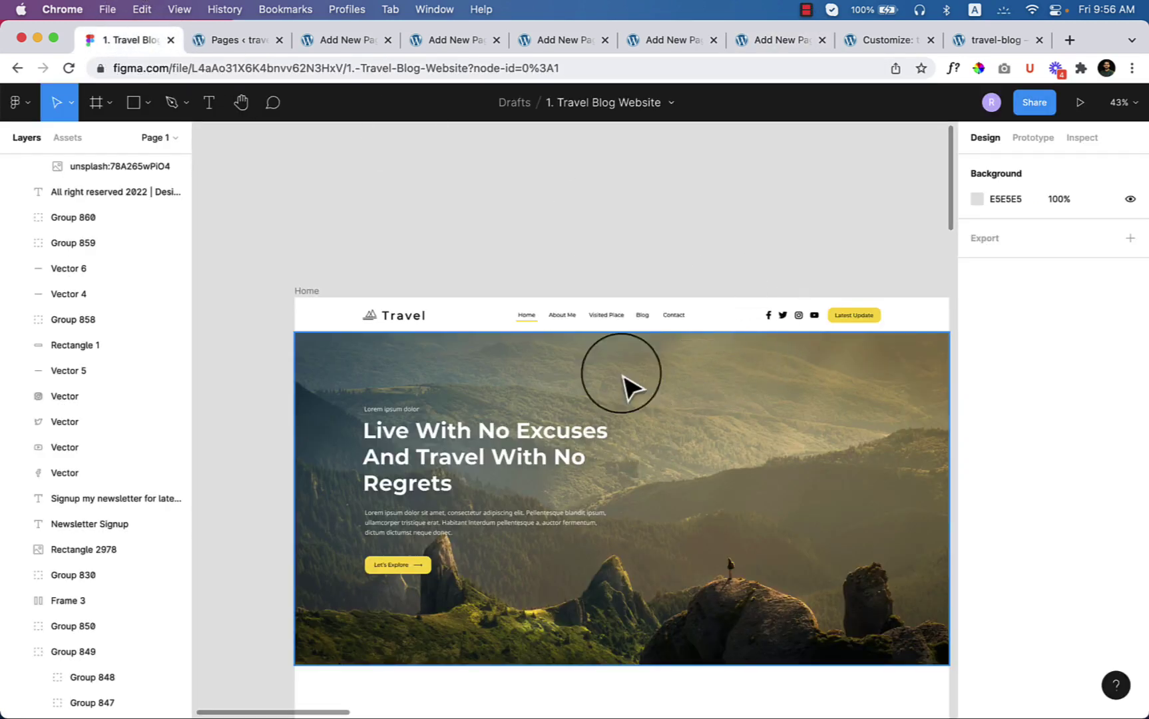
click(776, 40)
click(1025, 112)
click(1005, 111)
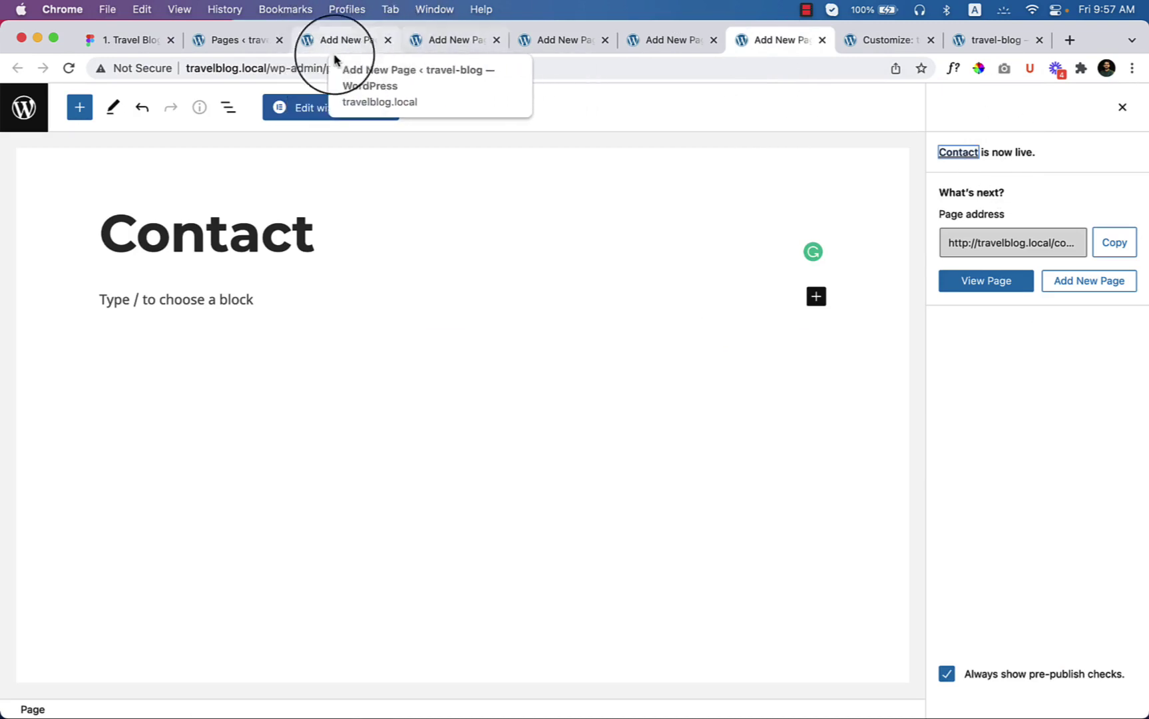
- Close the five finished page editors and refresh the list of all WordPress pages to review the published ones
click(389, 41)
click(389, 41)
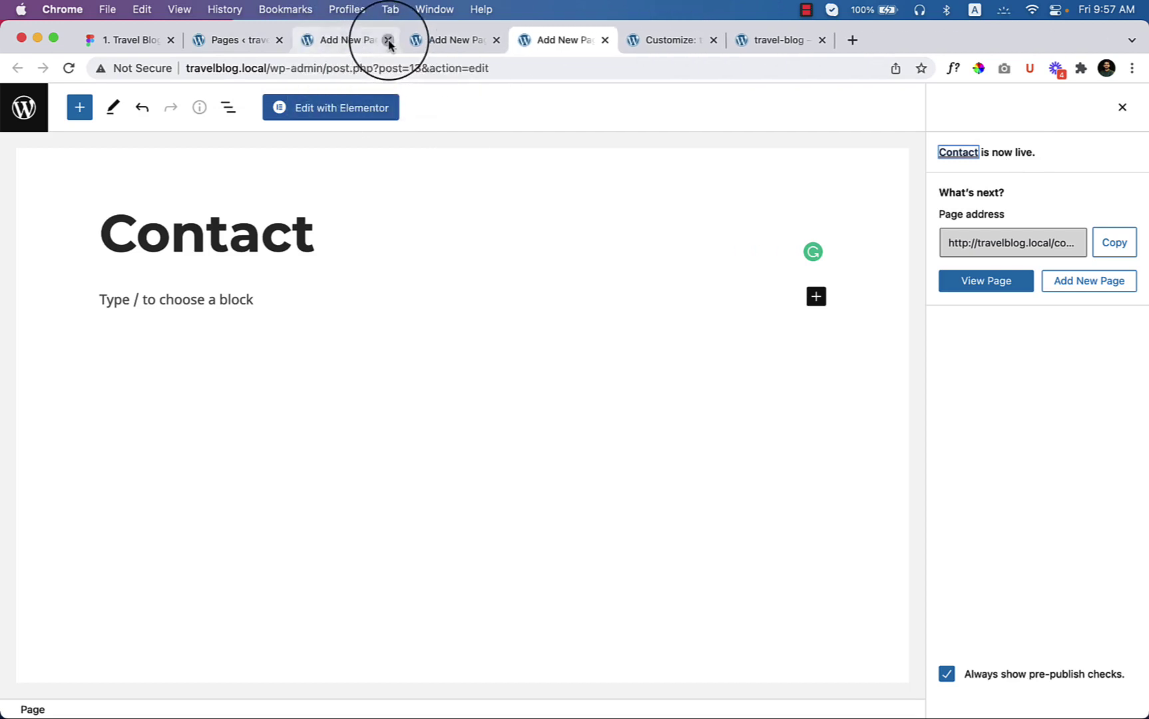
click(388, 41)
click(388, 41)
click(389, 41)
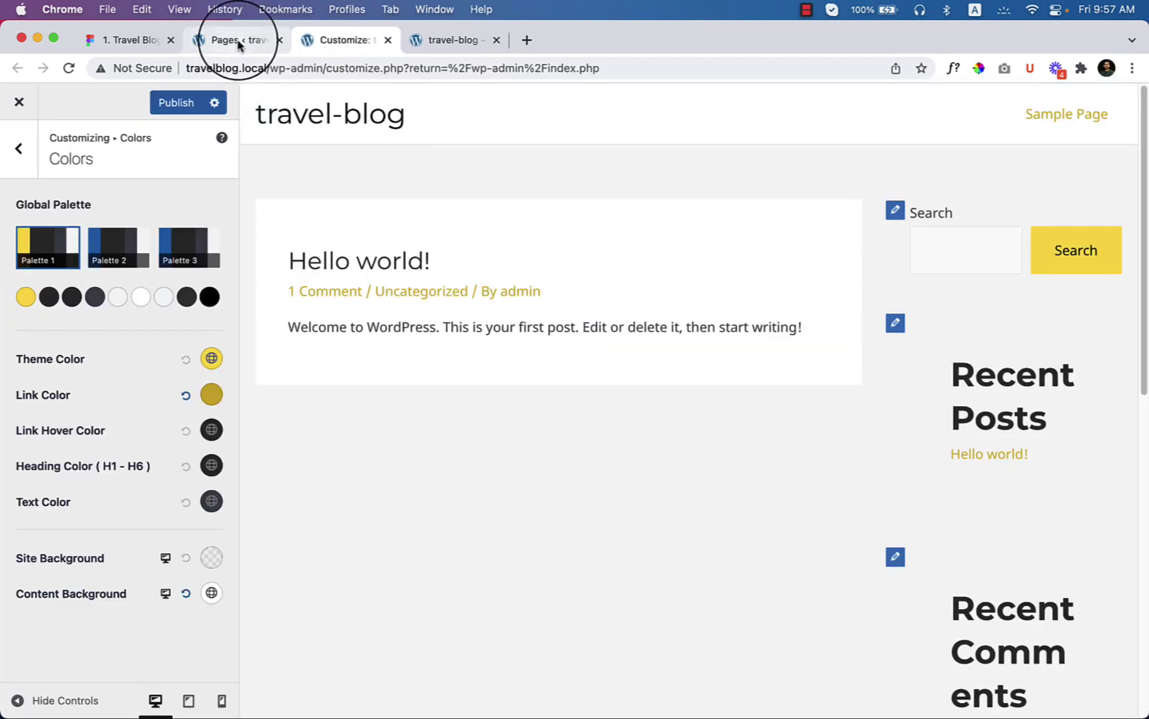
click(229, 44)
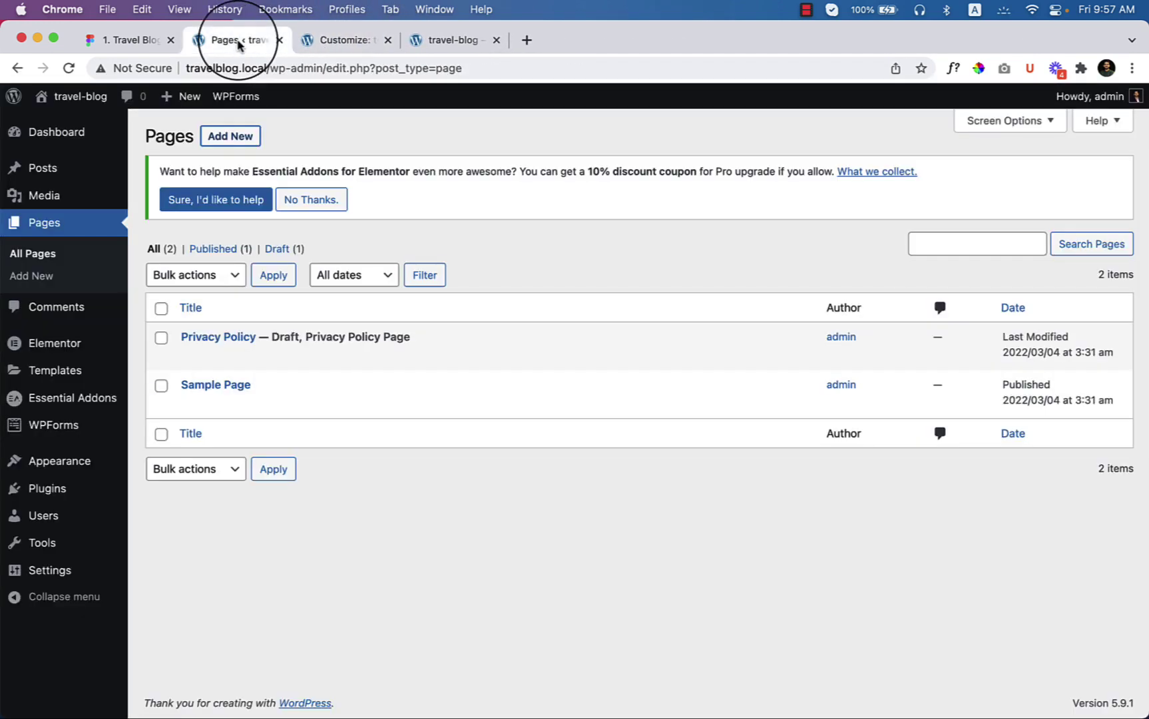
click(51, 250)
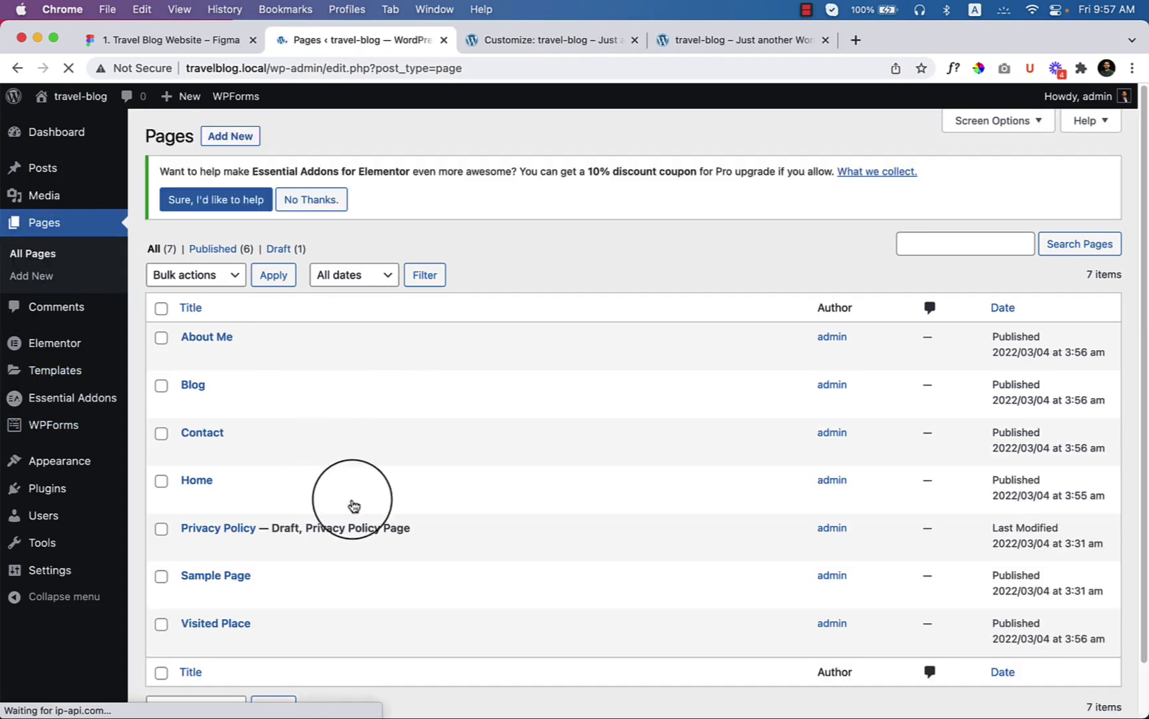
scroll(354, 503, down, 1)
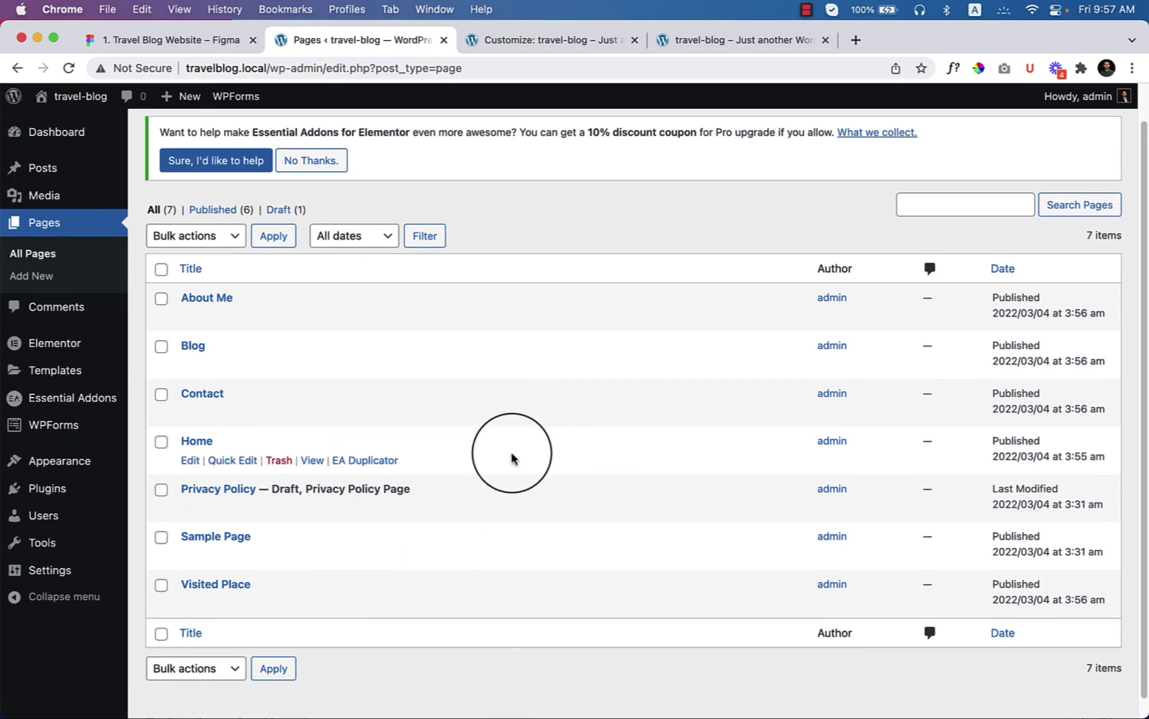
- Create a new WordPress navigation menu named Primary Menu
mouse_move(49, 463)
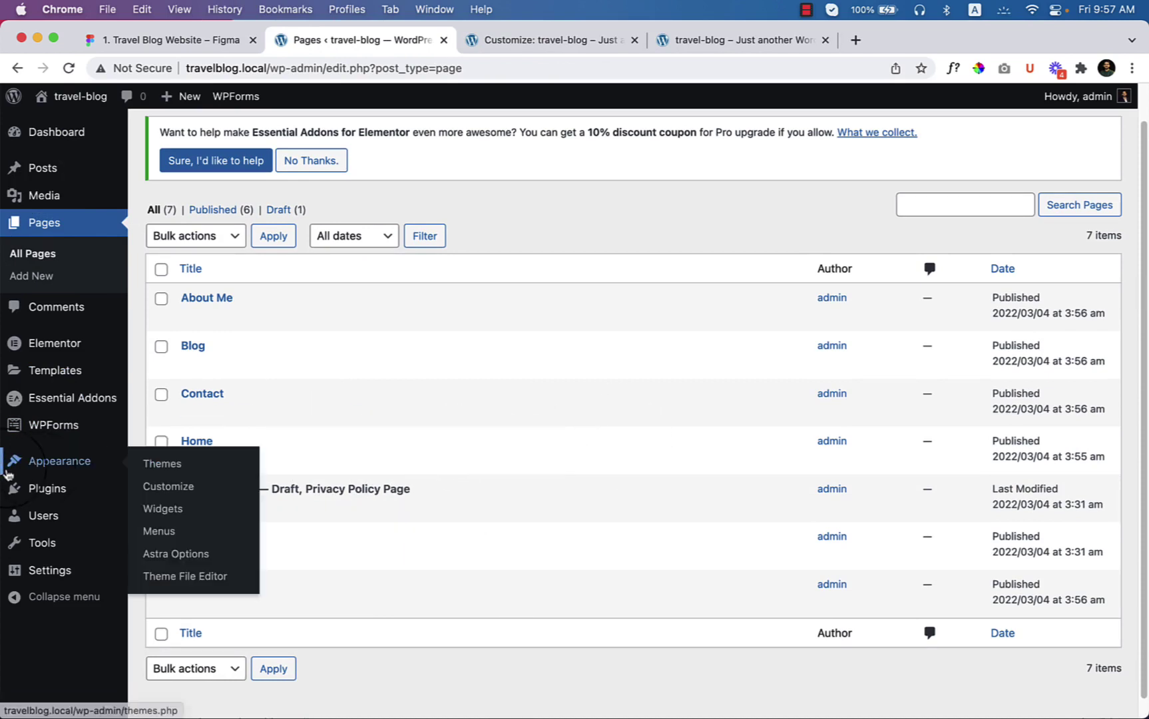
click(159, 531)
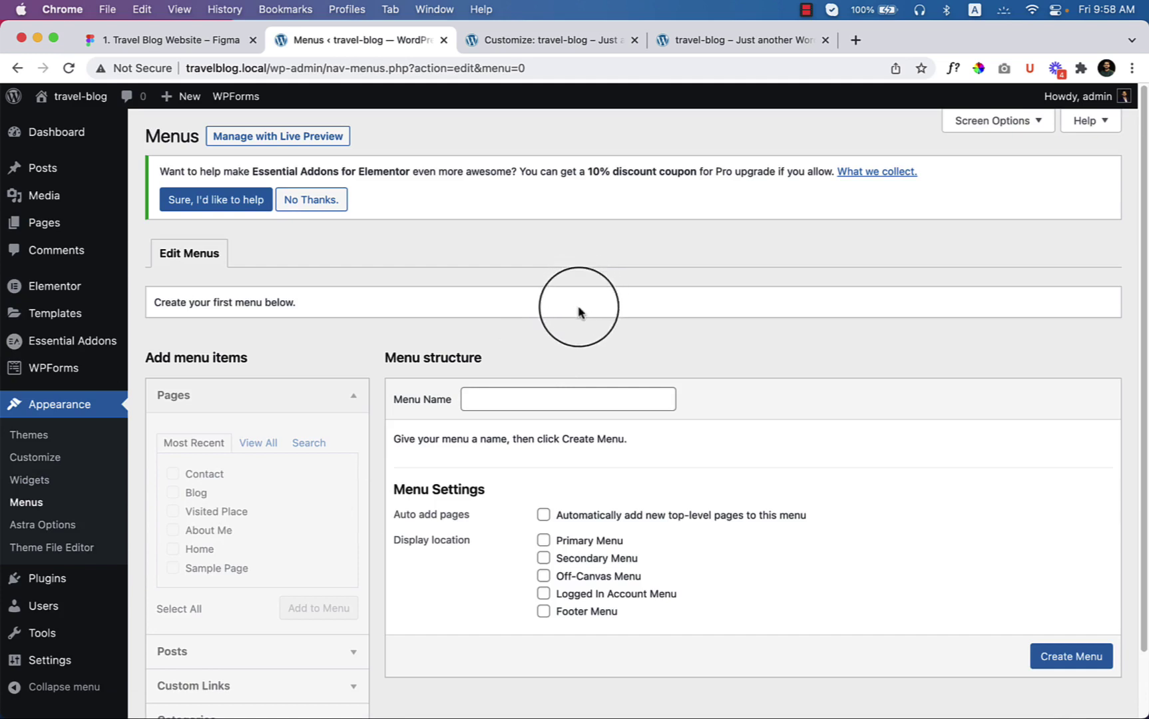
click(515, 401)
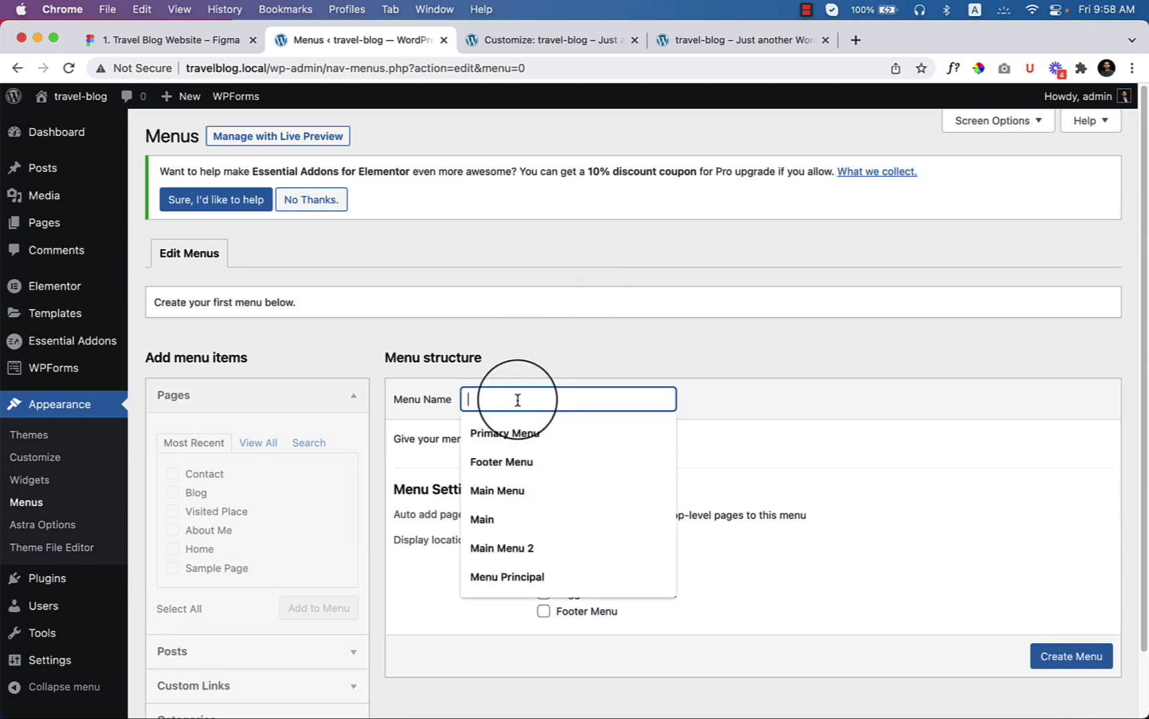
click(537, 435)
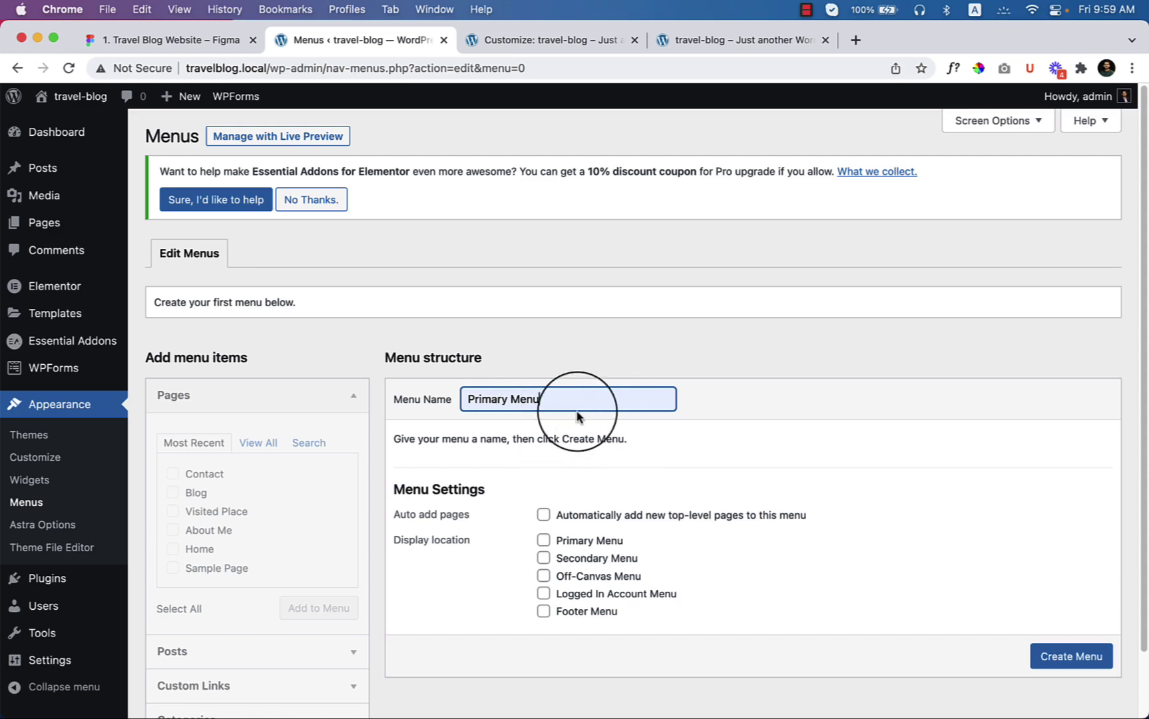
click(1071, 657)
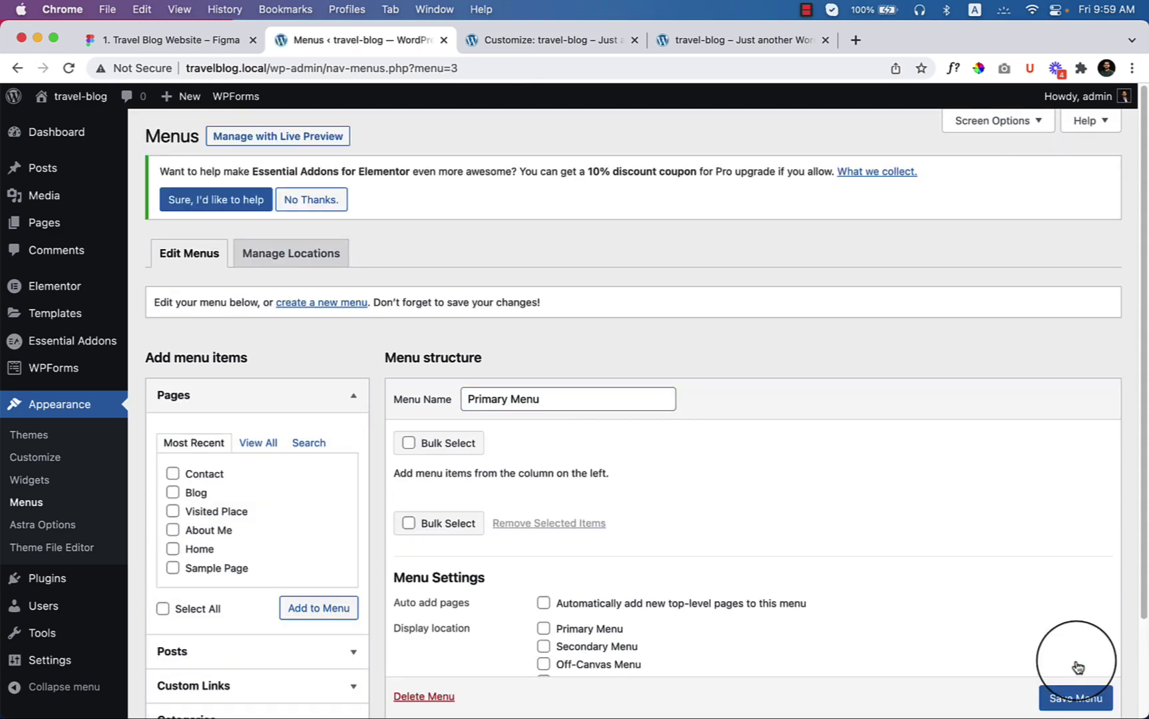
- Add both Home entries, About Me, Blog and Contact from the full page list to Primary Menu
click(254, 448)
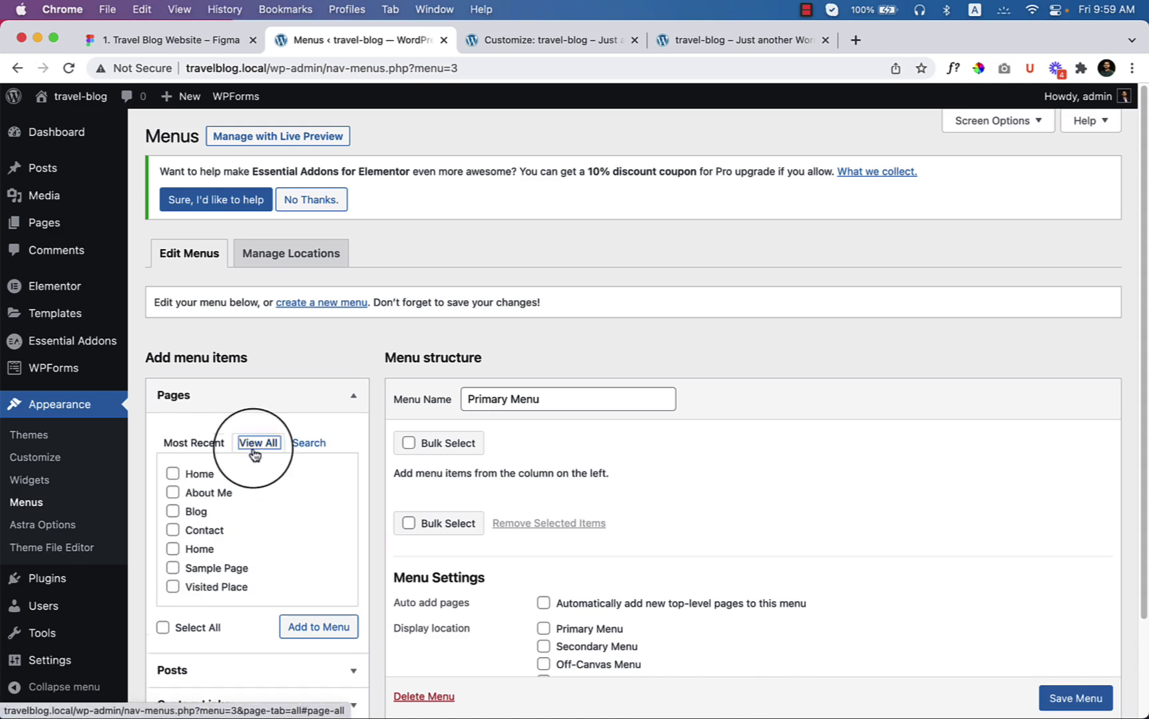
click(197, 478)
click(198, 512)
click(210, 531)
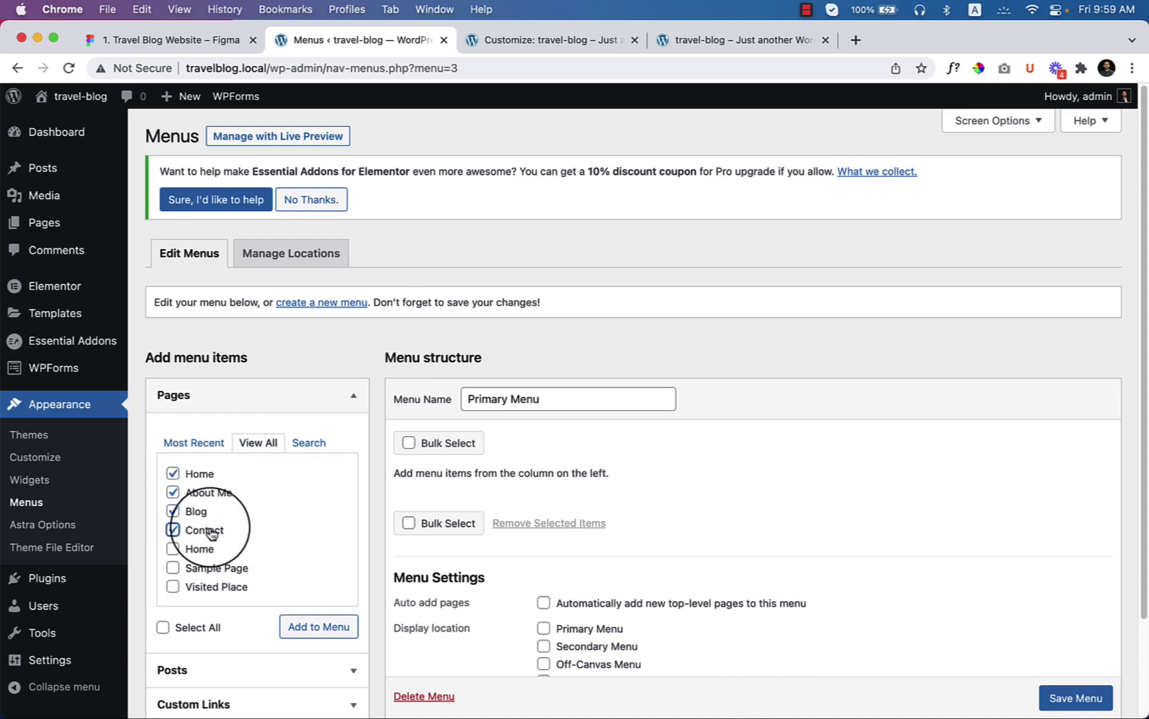
click(200, 550)
click(331, 631)
- Remove the Home custom link from the menu structure and move the Home page item to first place
scroll(732, 549, down, 3)
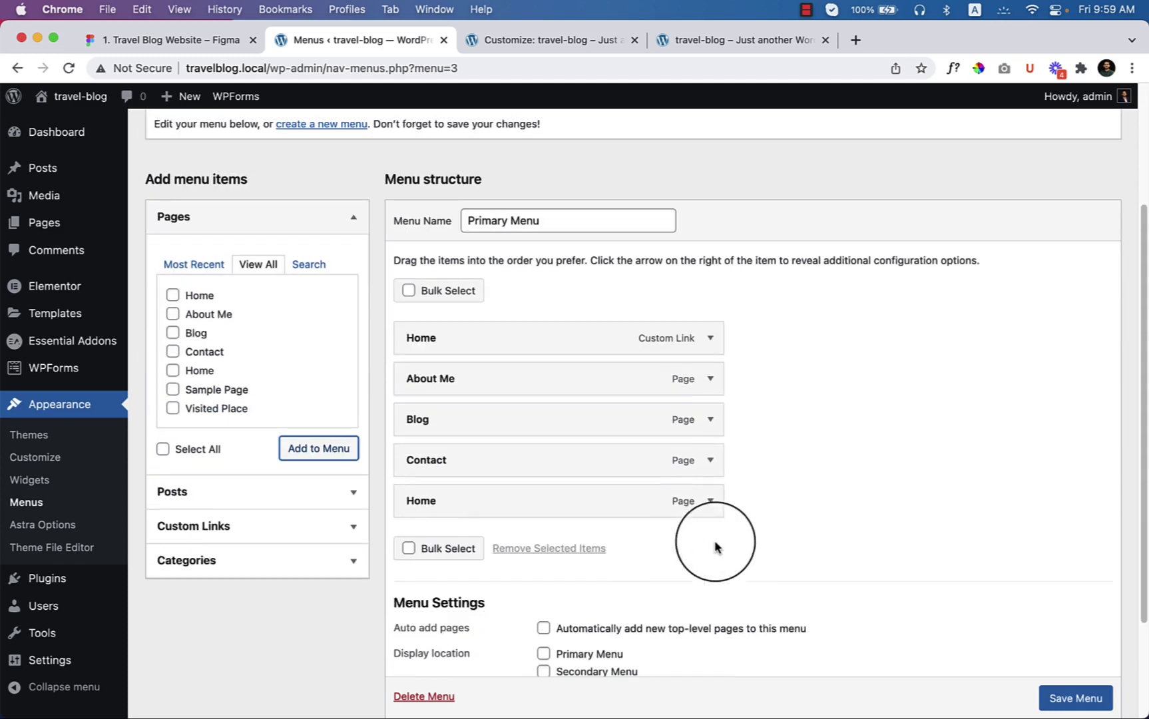
click(710, 337)
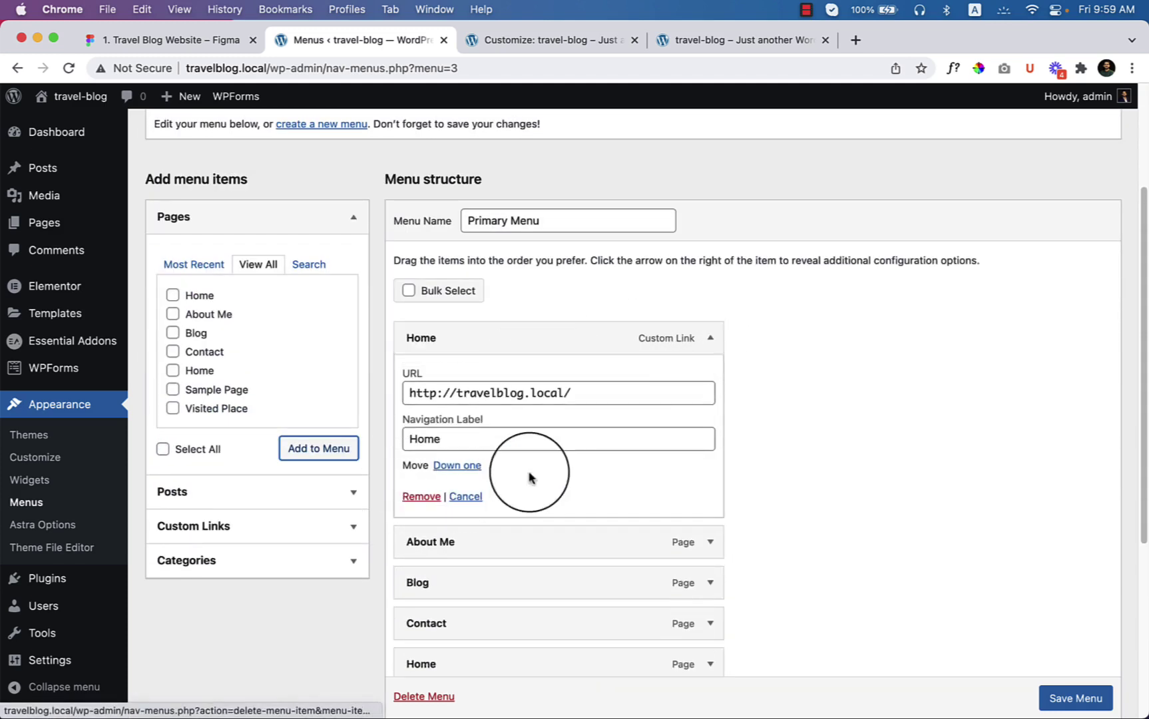
click(414, 496)
drag(448, 471, 453, 341)
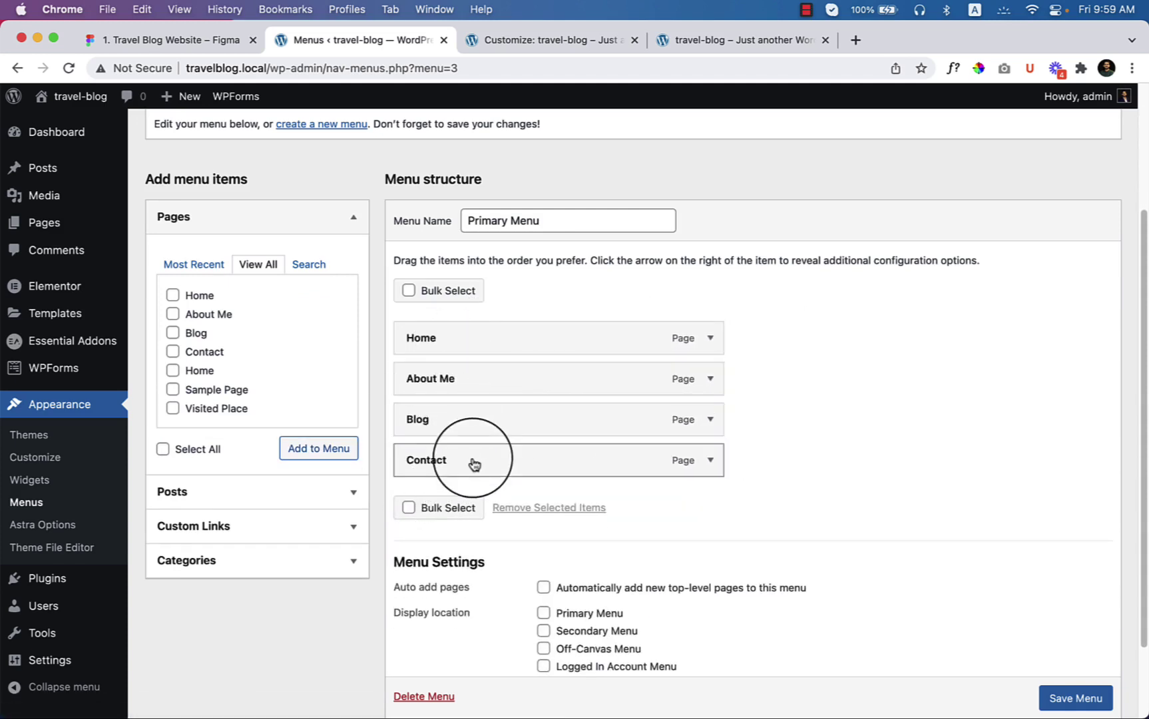
- Add the Visited Place page to the menu and place it between About Me and Blog
click(200, 410)
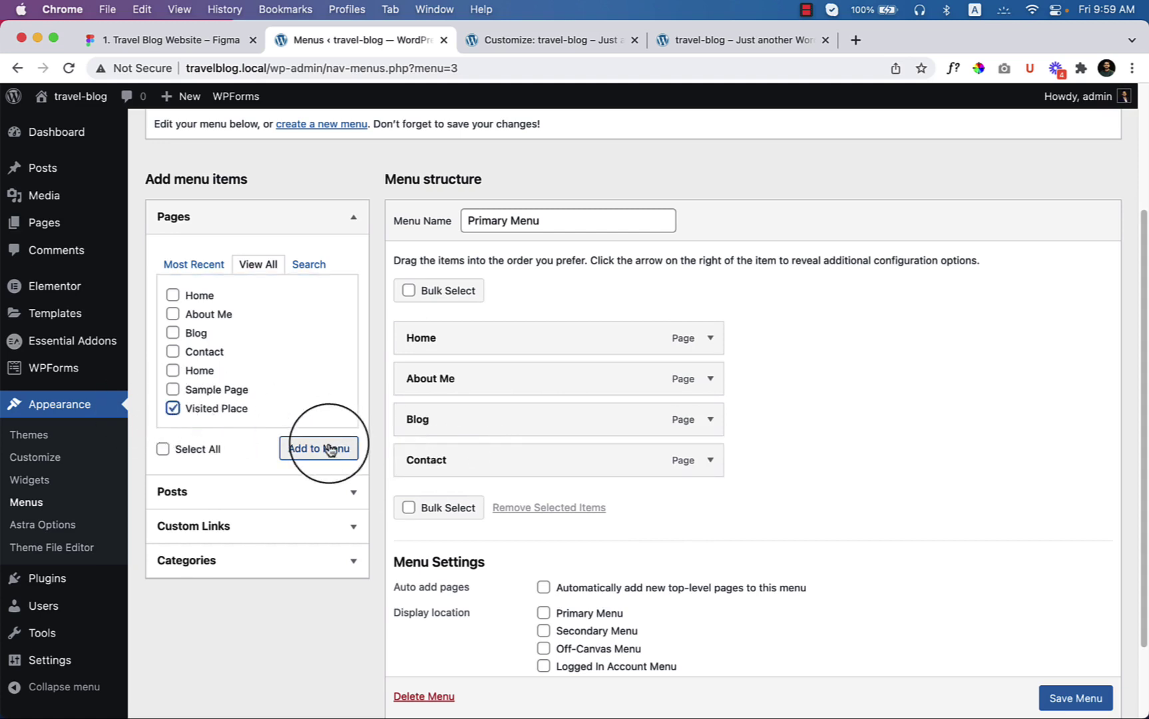
click(329, 448)
drag(544, 509, 554, 435)
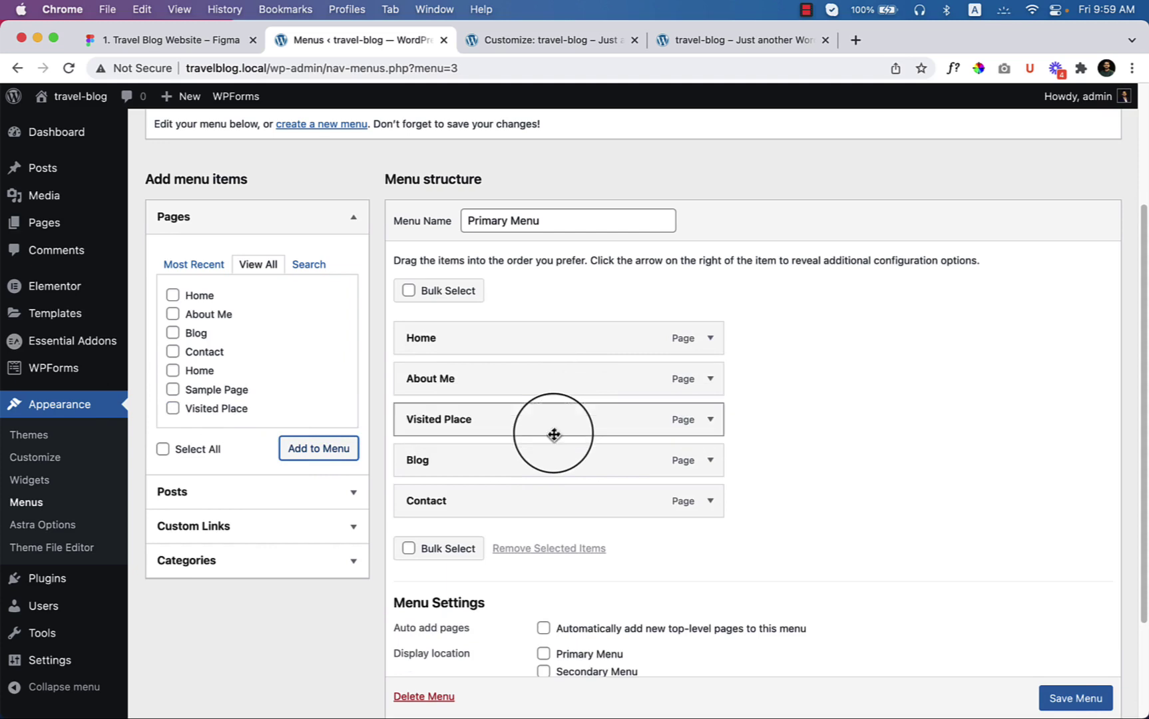
- Assign the menu to the Primary Menu display location and save it
scroll(577, 611, down, 1)
scroll(581, 606, down, 1)
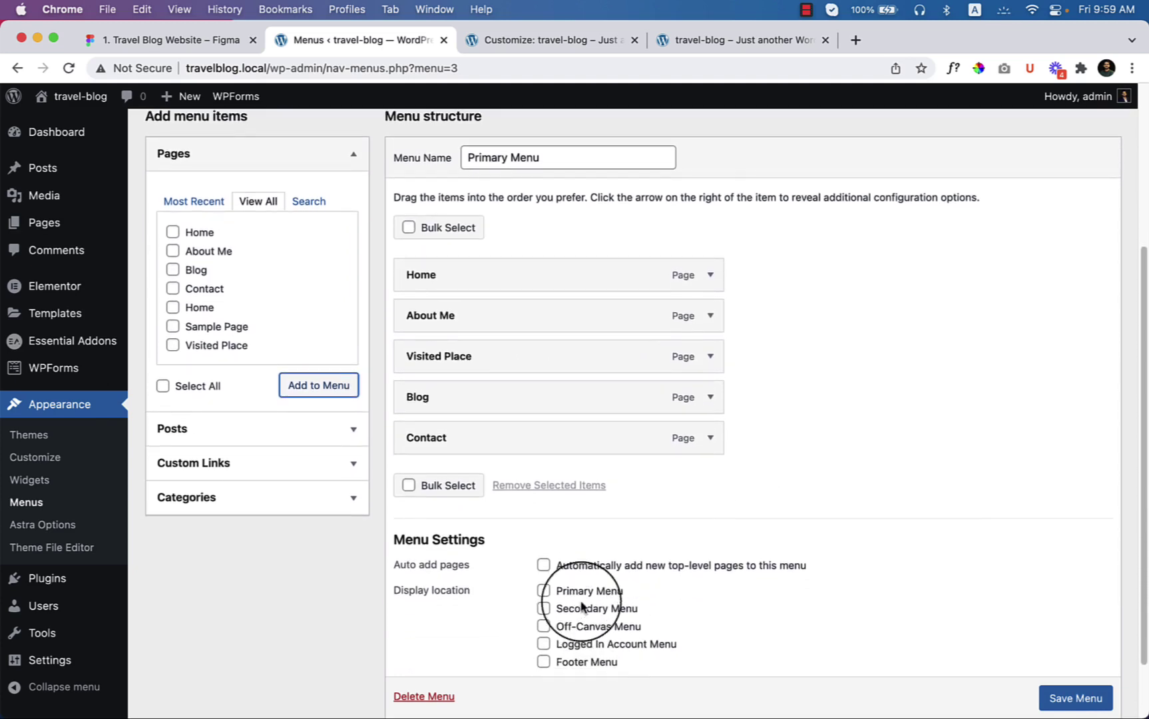
click(578, 590)
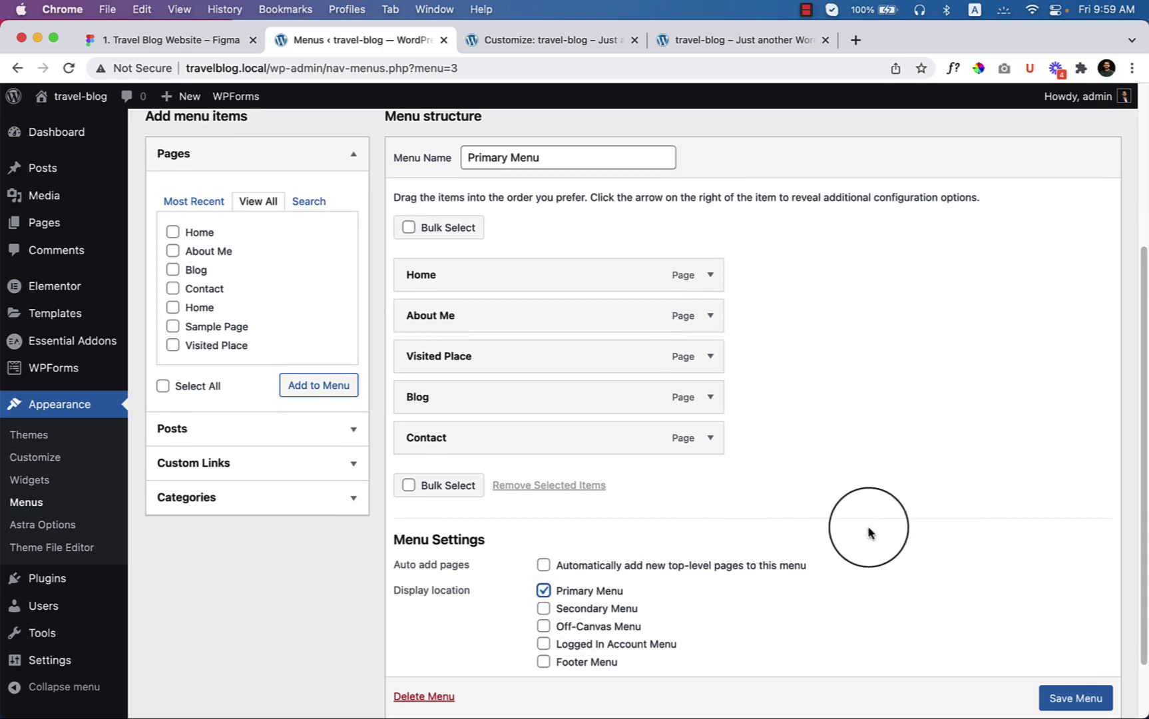
scroll(852, 545, down, 2)
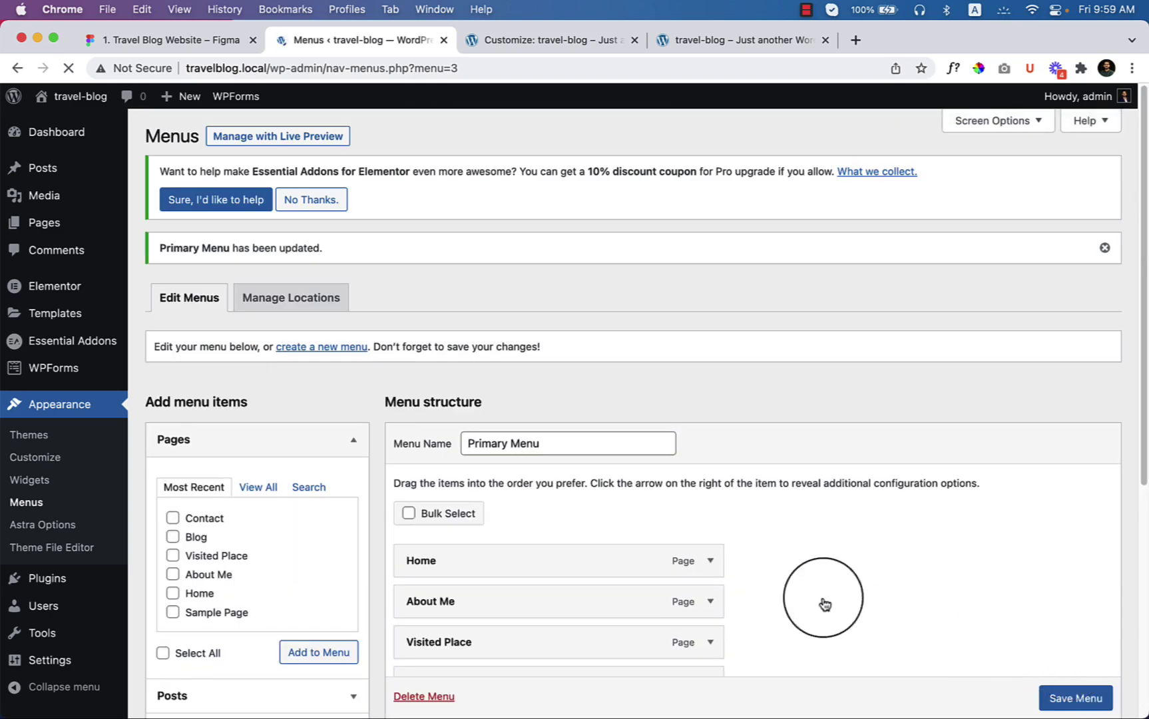
- Publish the pending color settings in the site customizer and reload it to load the new navigation menu
click(556, 48)
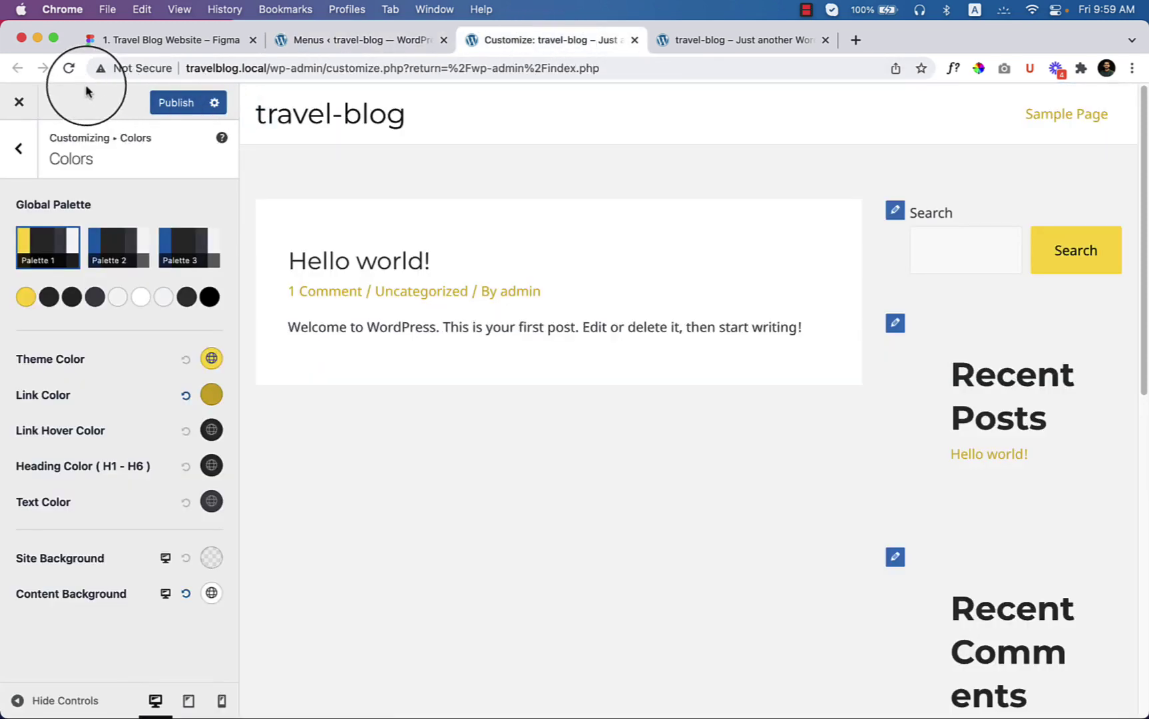
click(163, 104)
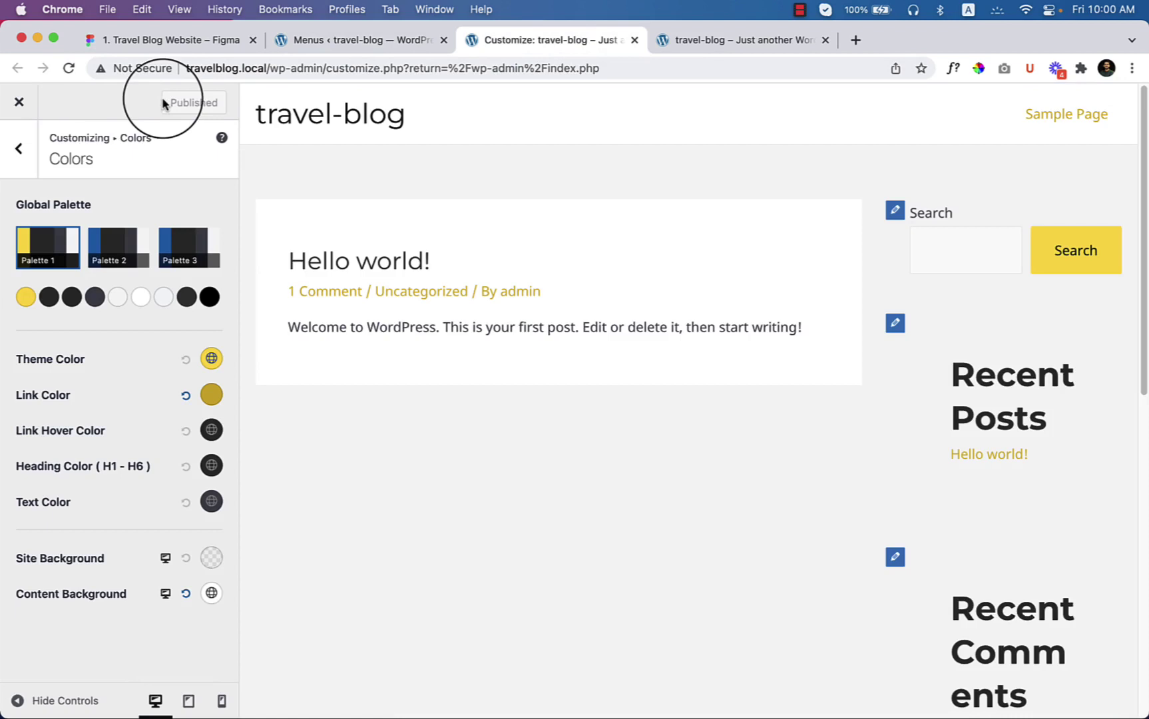
click(16, 159)
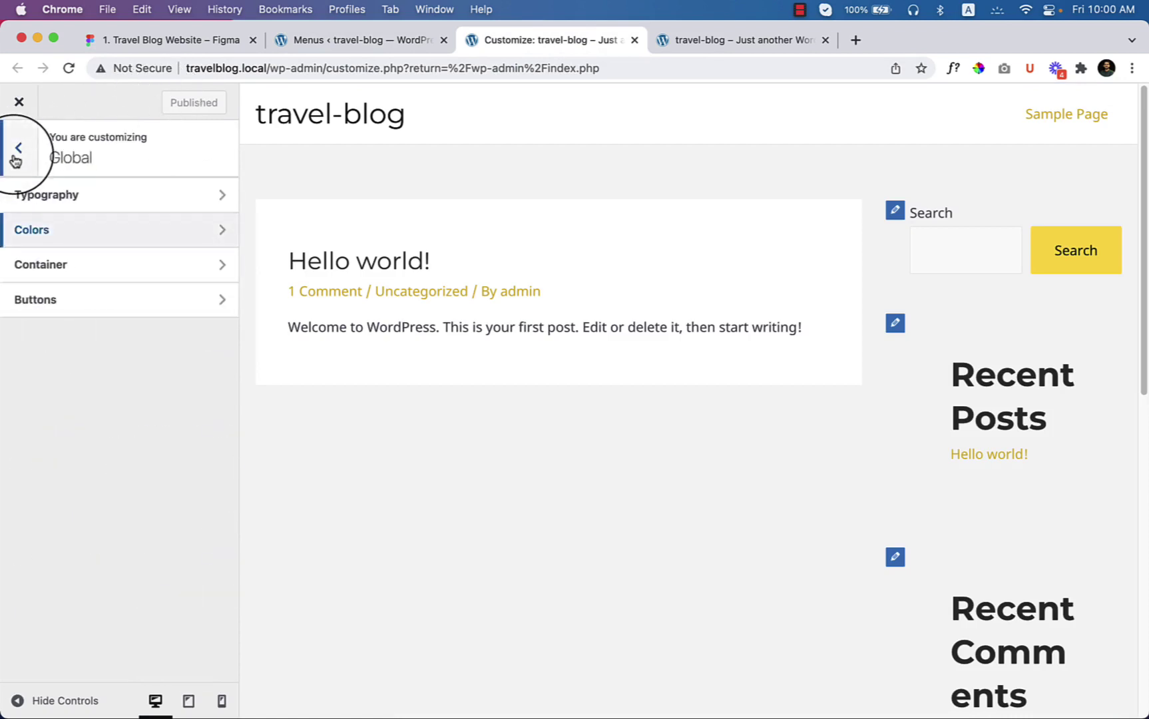
click(14, 158)
click(69, 67)
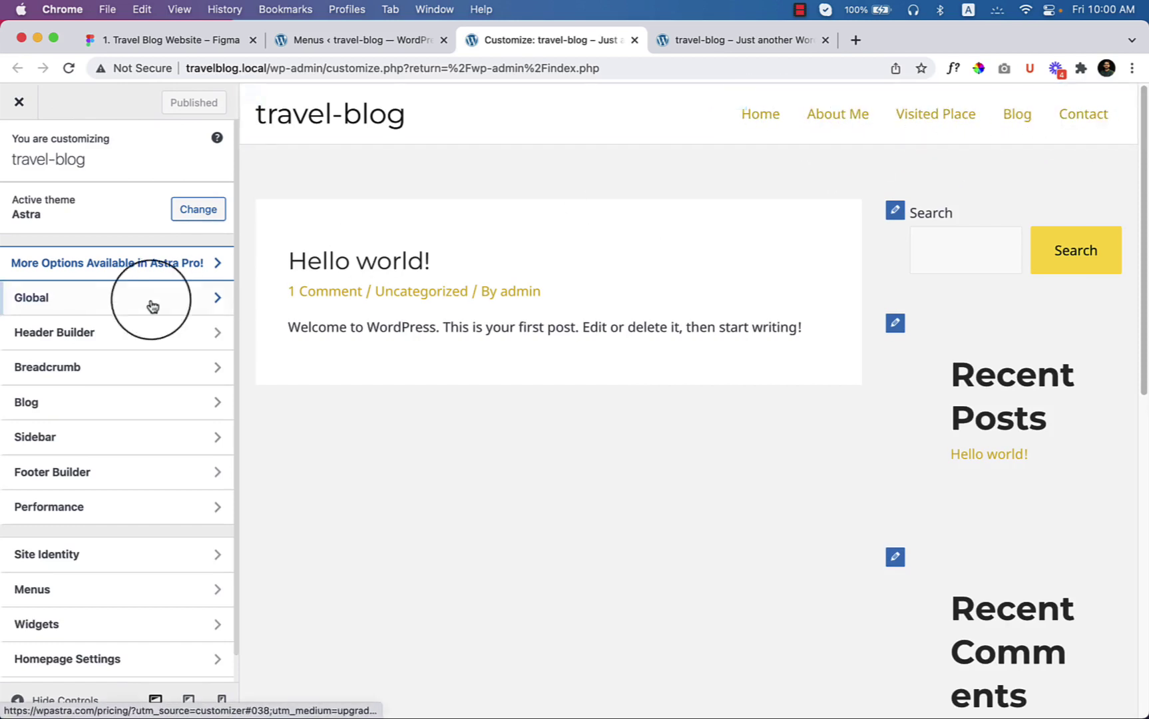
- Open the Header Builder in the customizer and examine the header layout in the Figma design for comparison
click(171, 341)
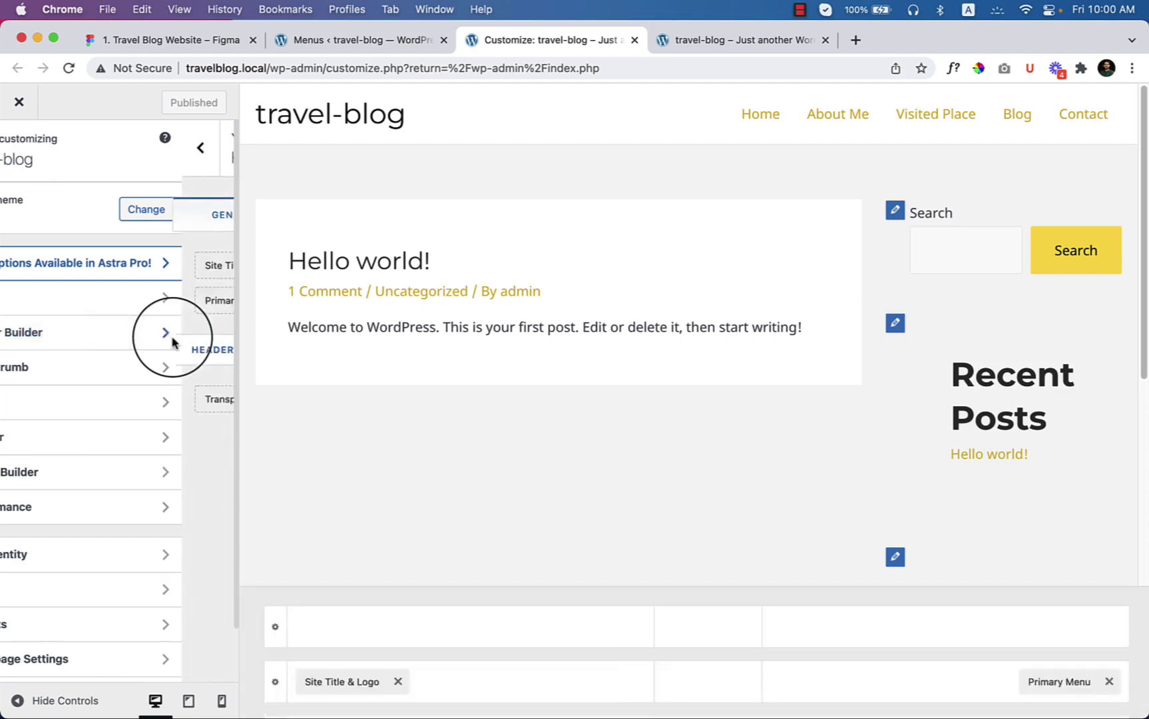
click(164, 41)
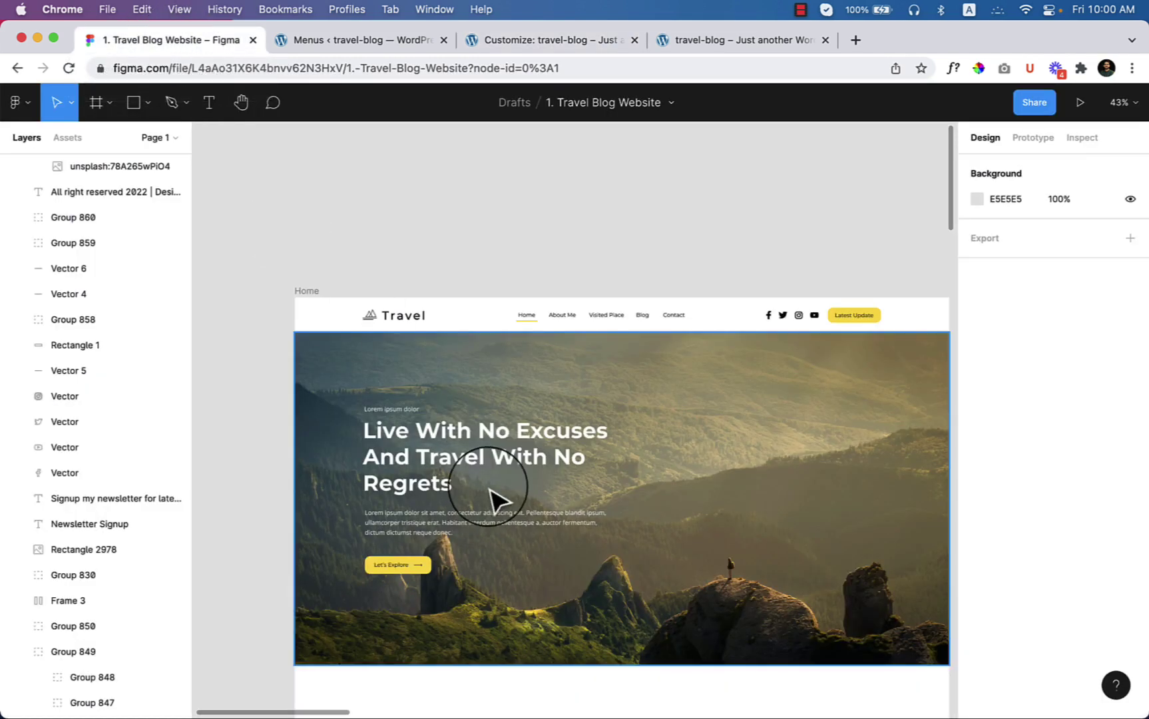
scroll(707, 424, down, 2)
scroll(708, 424, up, 5)
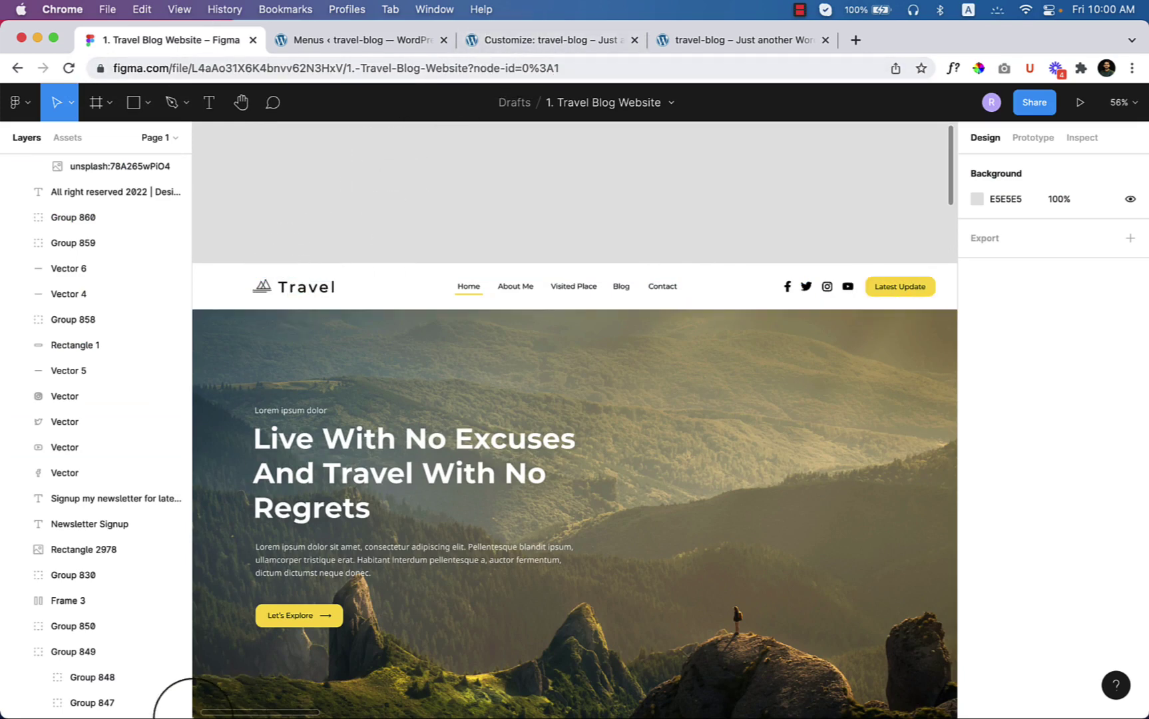
- Switch to Finder, preview logo.png in the How to Build a Blog Website folder and close the preview
mouse_move(78, 714)
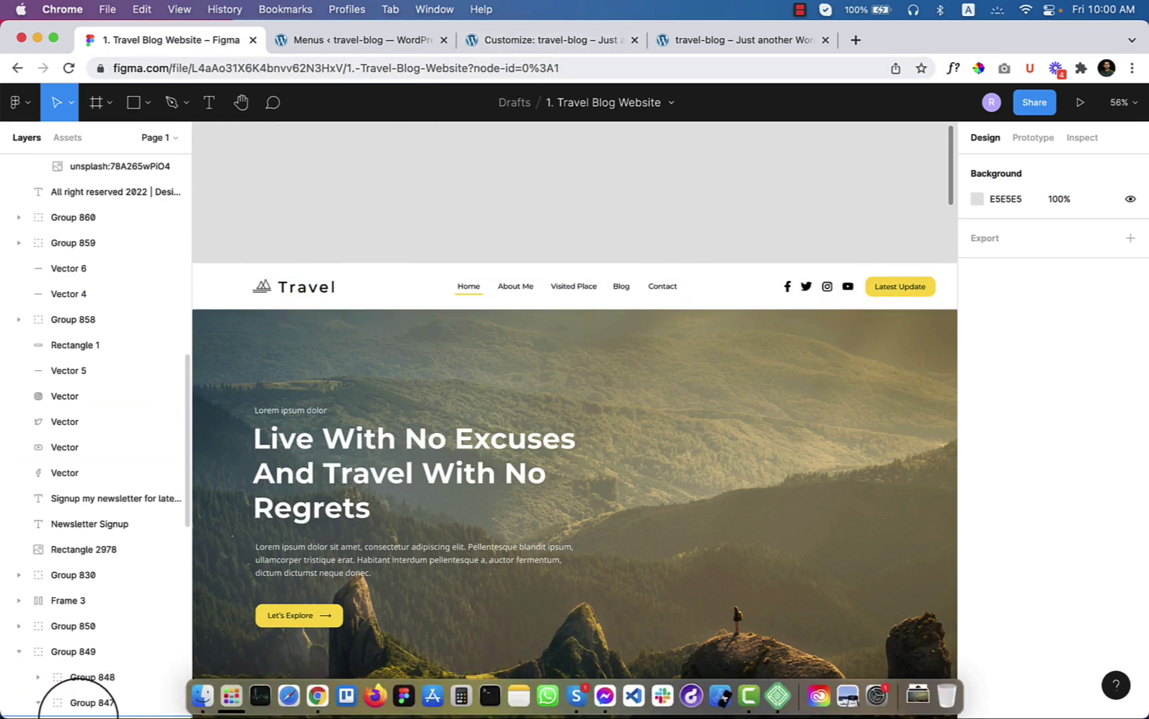
click(200, 693)
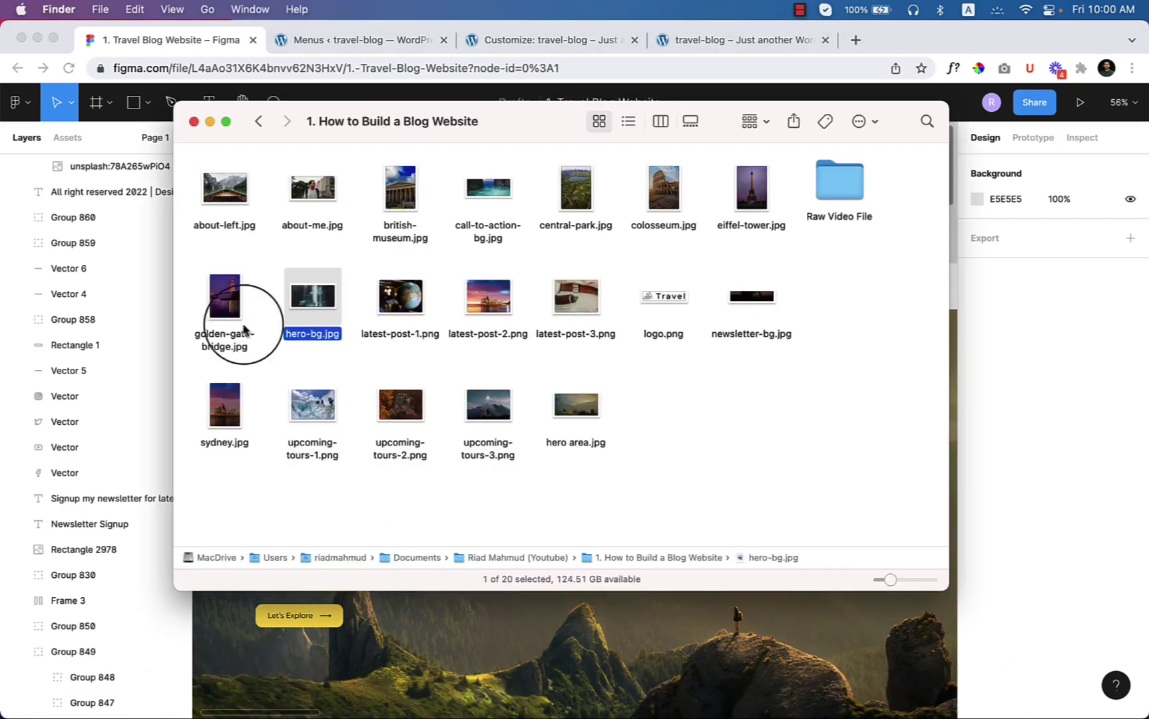
click(654, 300)
double_click(654, 300)
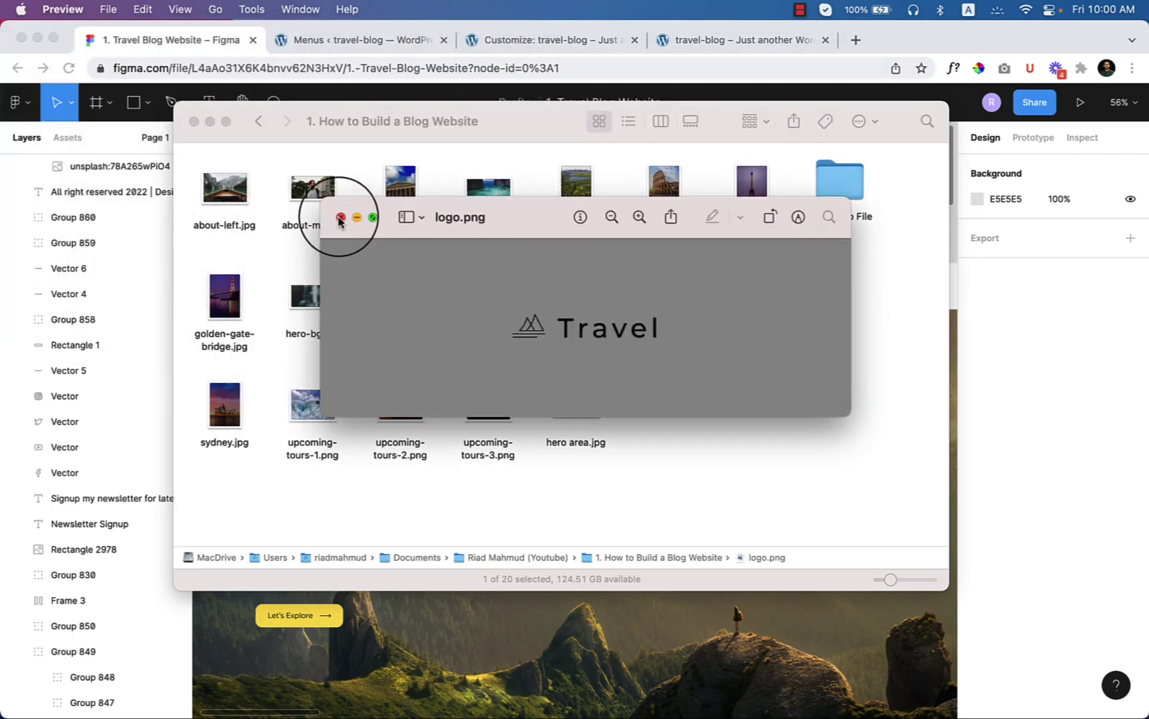
click(340, 218)
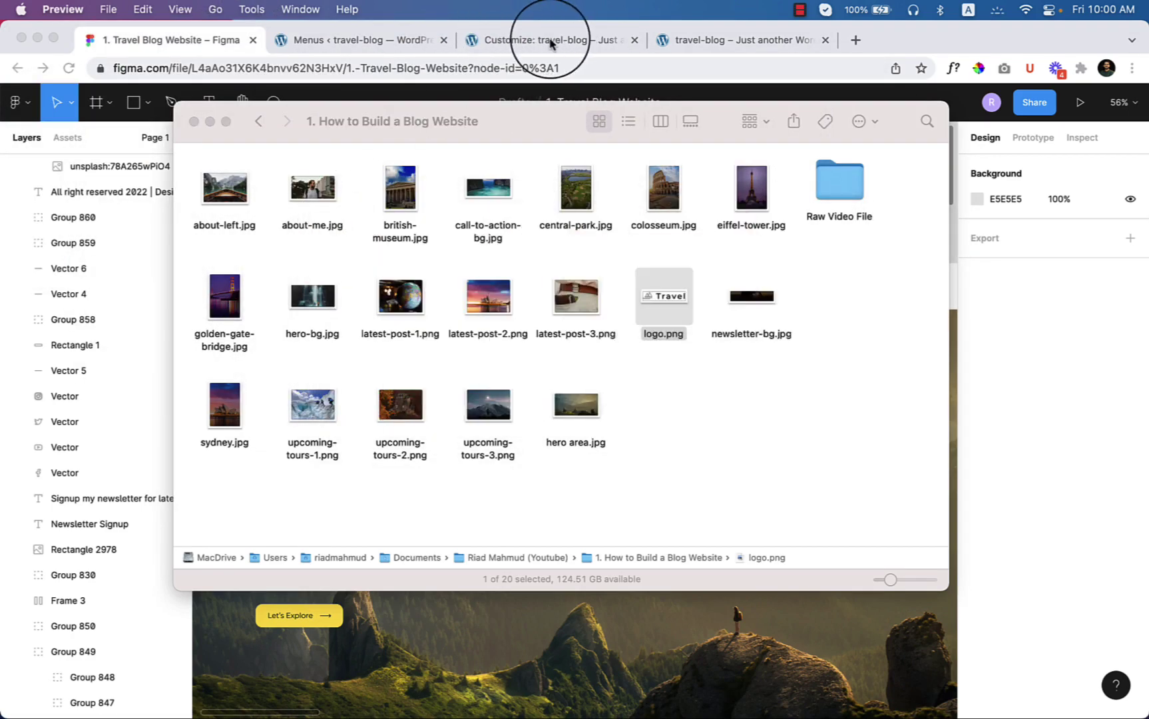
- Open the Site Title & Logo settings in the customizer and upload logo.png from Finder as the site logo
click(550, 41)
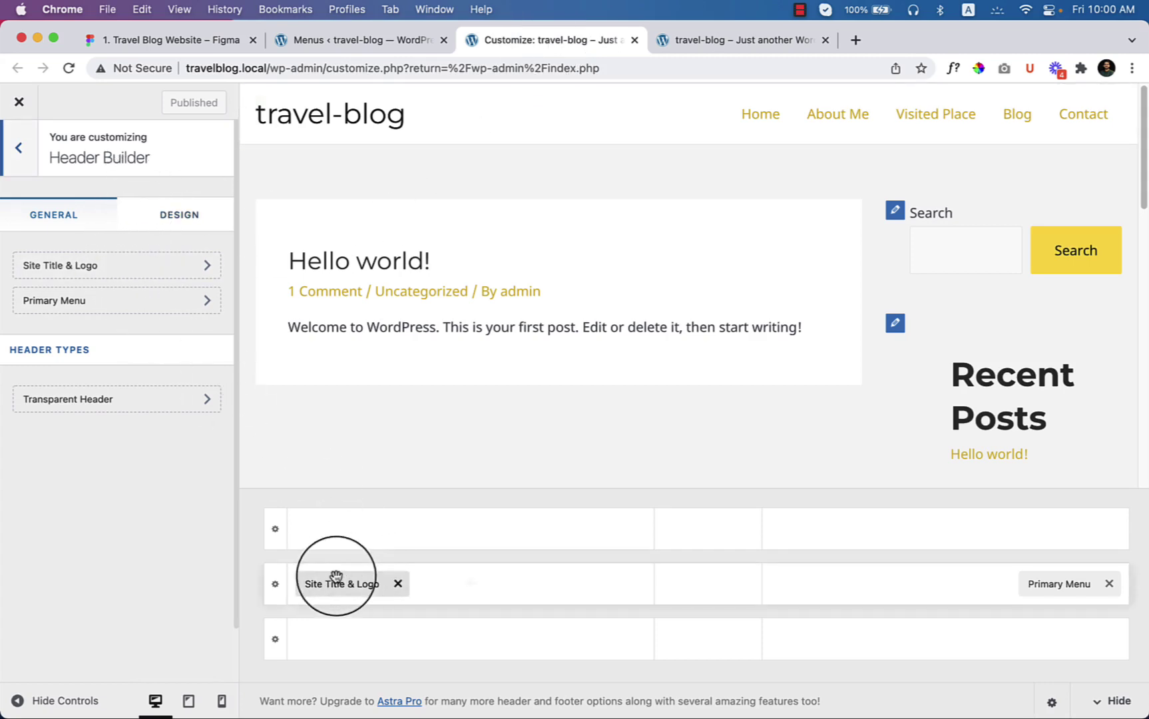
click(356, 585)
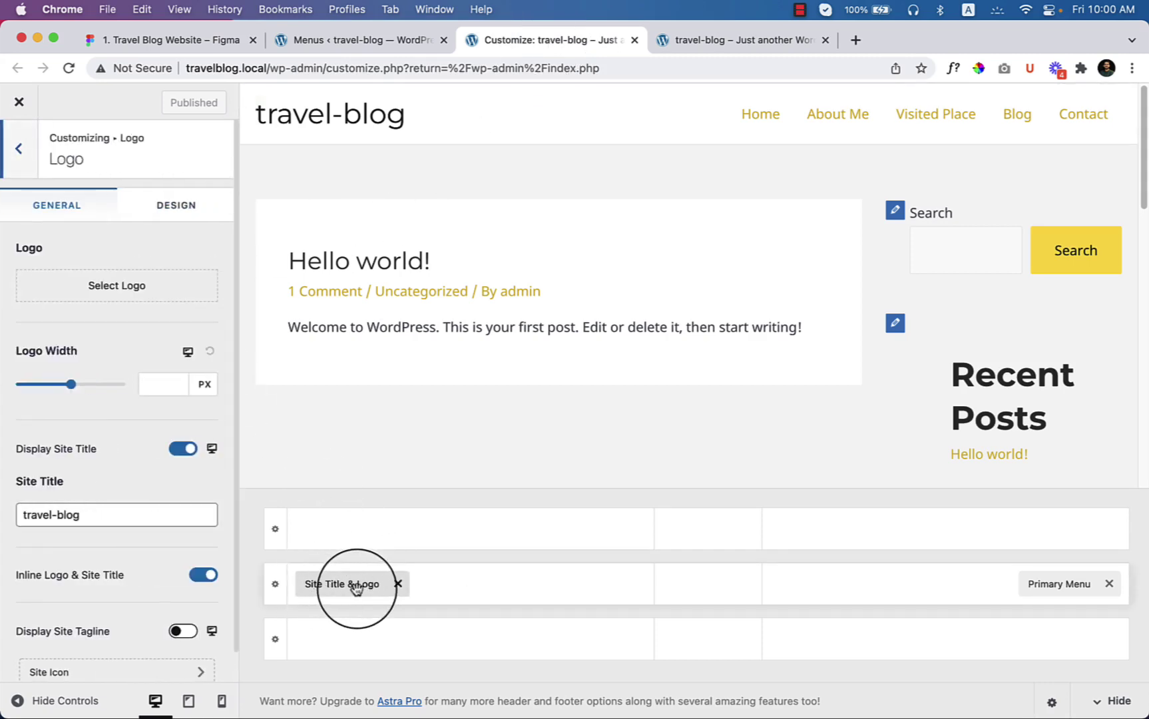
click(103, 292)
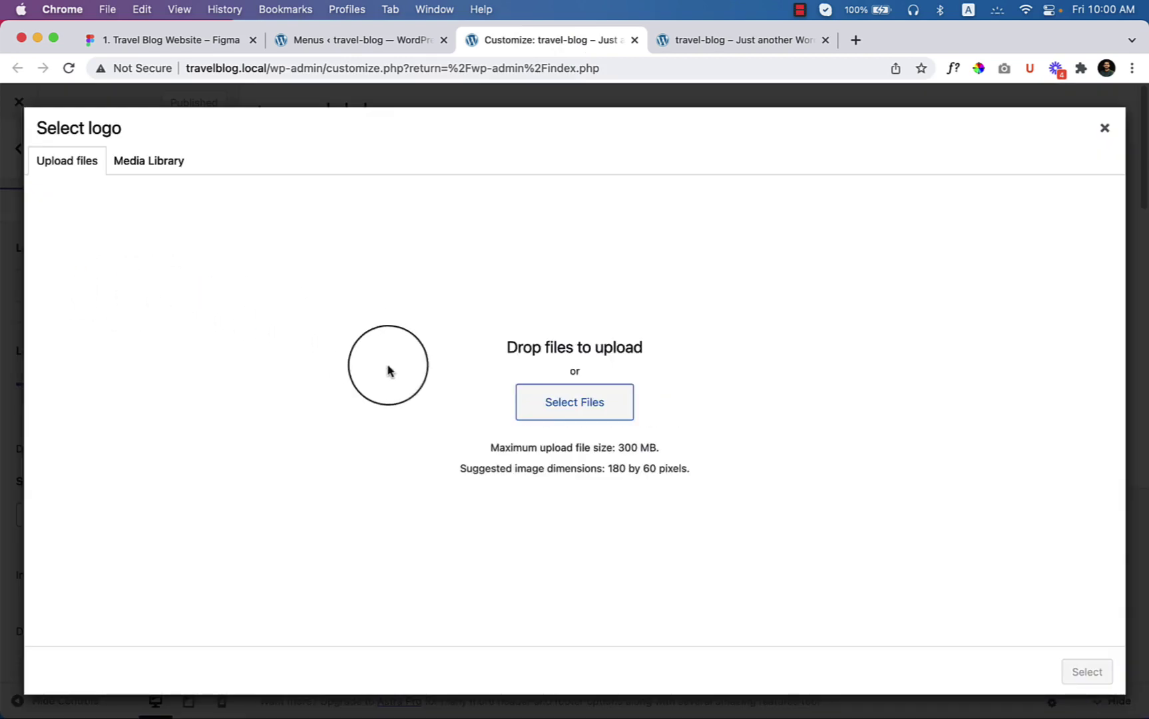
mouse_move(123, 713)
click(197, 694)
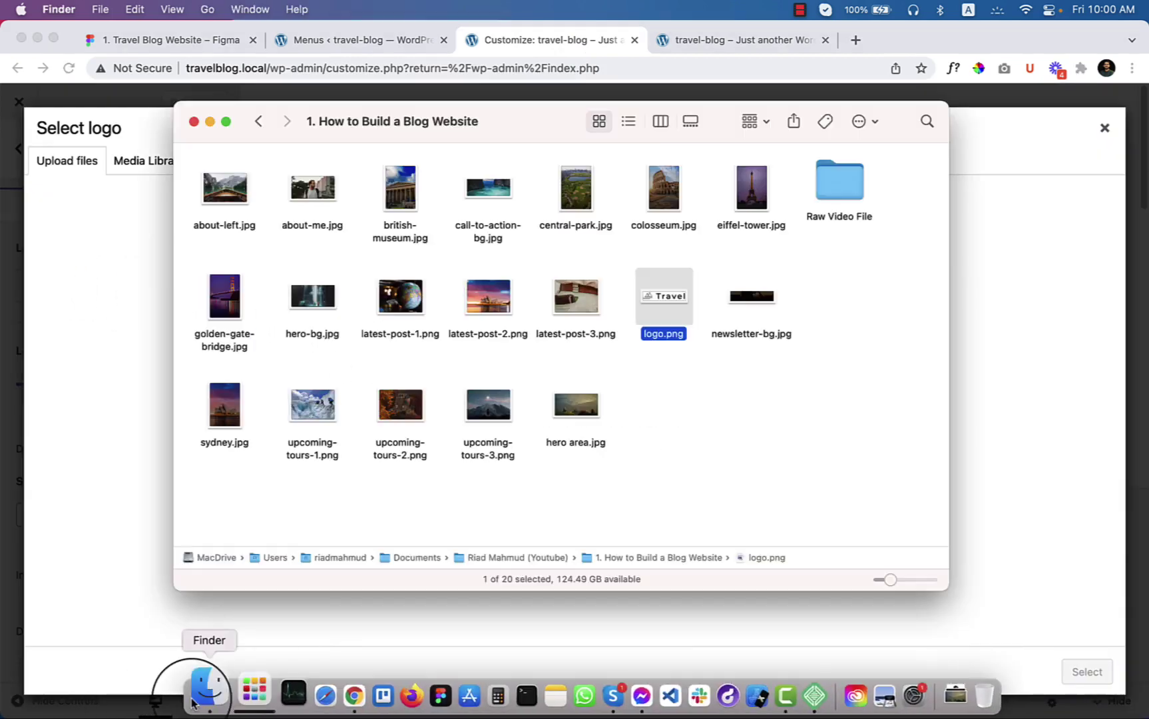
drag(656, 300, 998, 393)
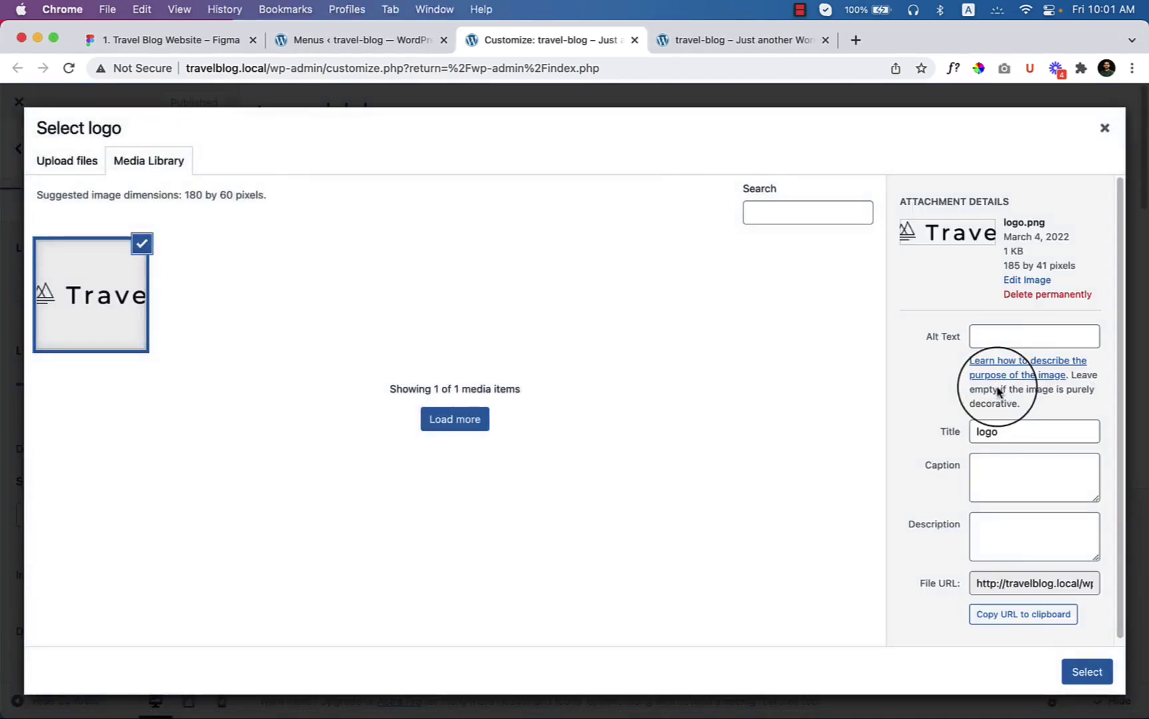
- Give the uploaded logo the alt text "travel logo" and apply it to the header without cropping
click(1020, 335)
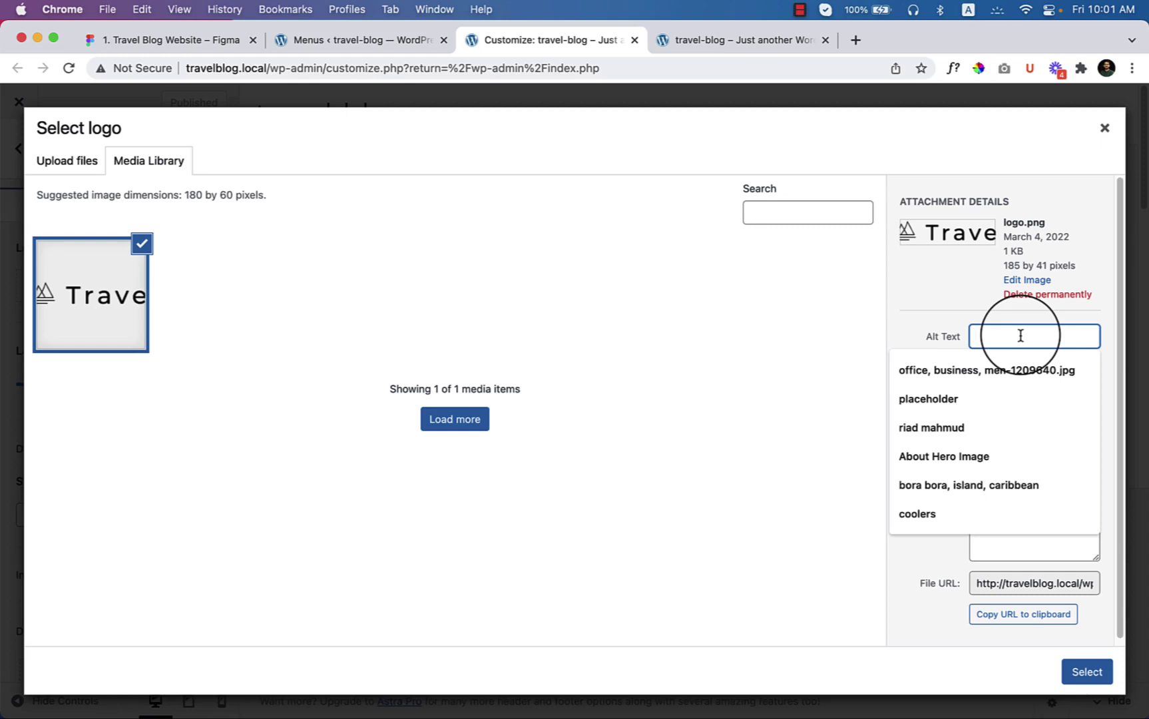
text(logo)
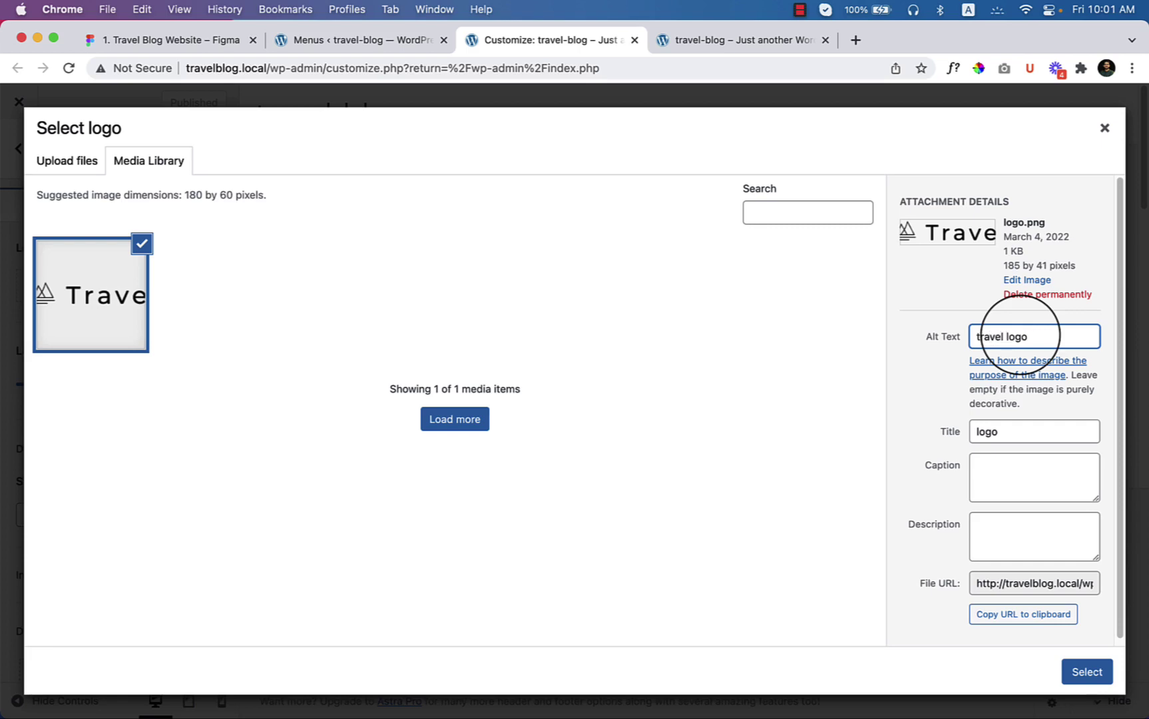
click(1081, 672)
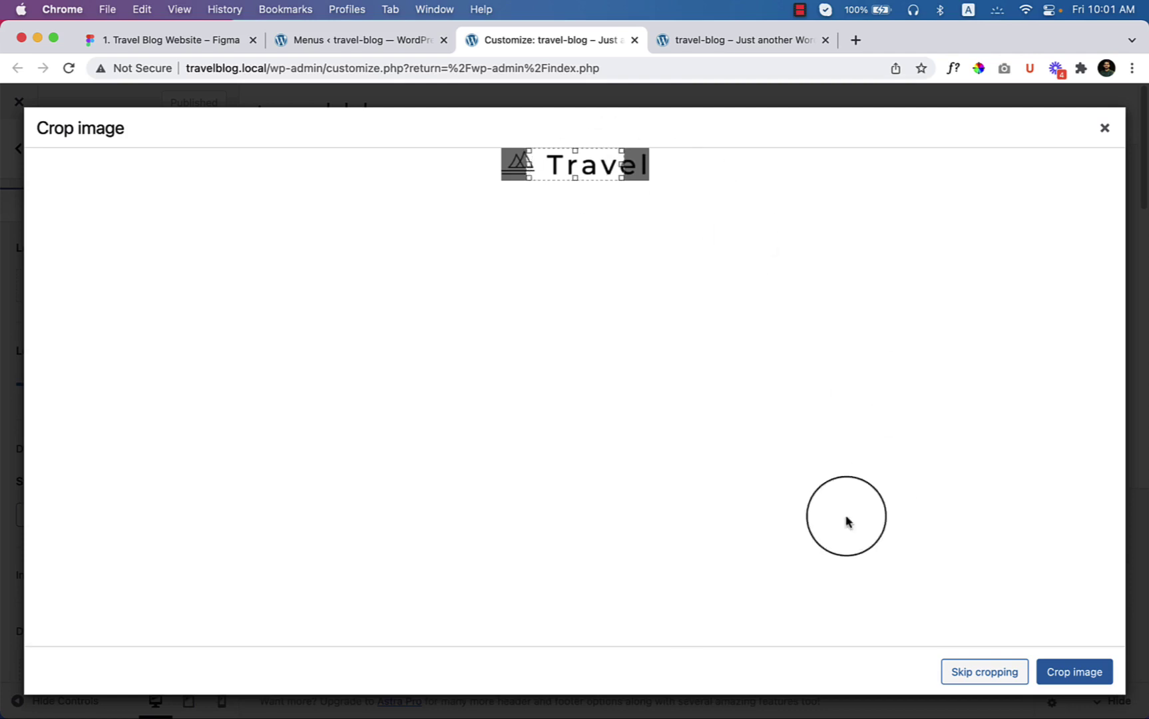
click(988, 672)
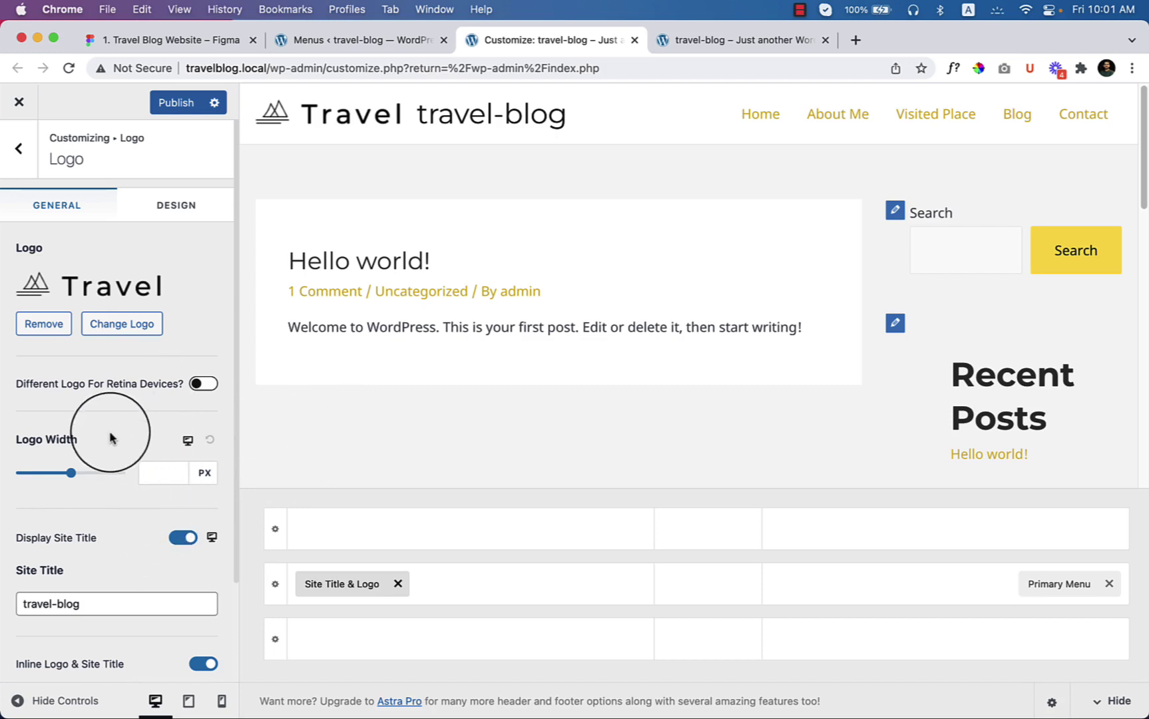
- Turn off the site title display and move the Primary Menu to the center section of the middle header row, as in the Figma design
scroll(110, 438, down, 4)
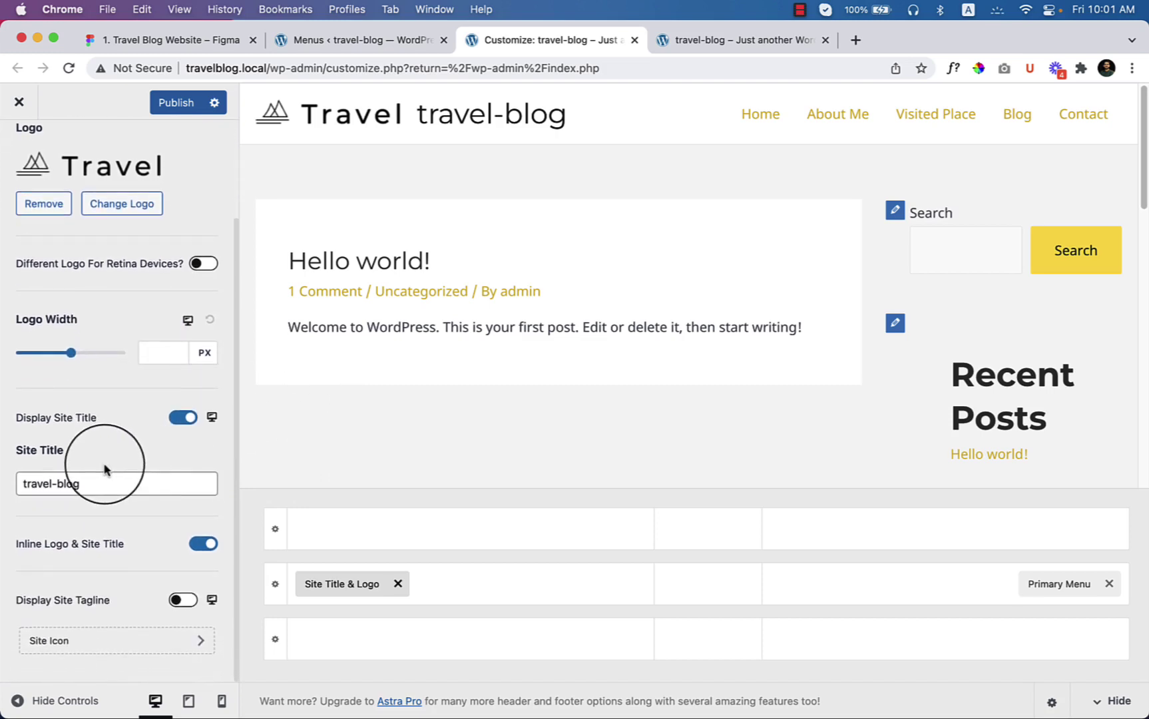
click(184, 420)
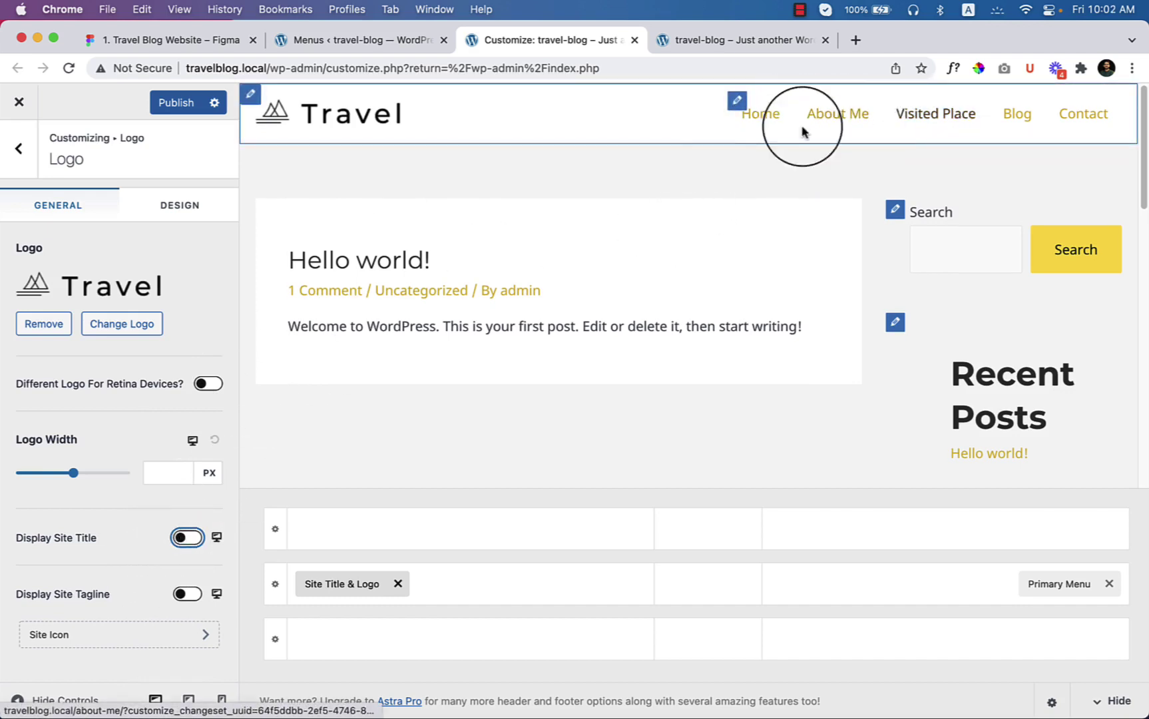
click(173, 44)
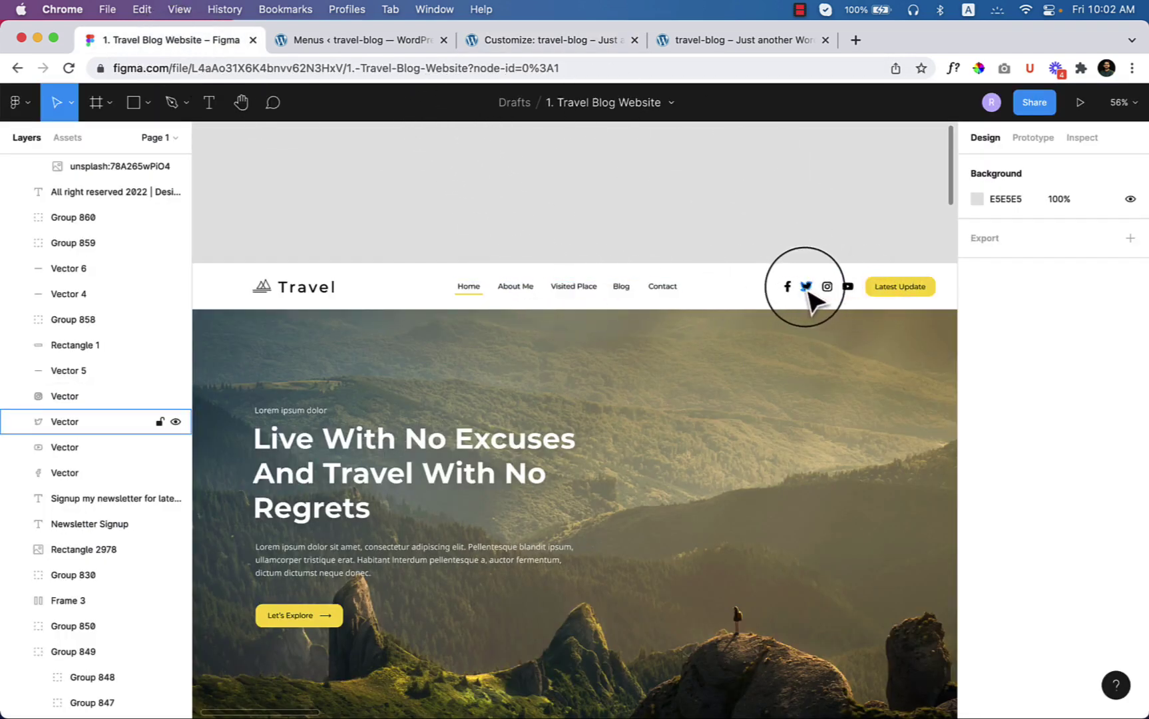
click(530, 45)
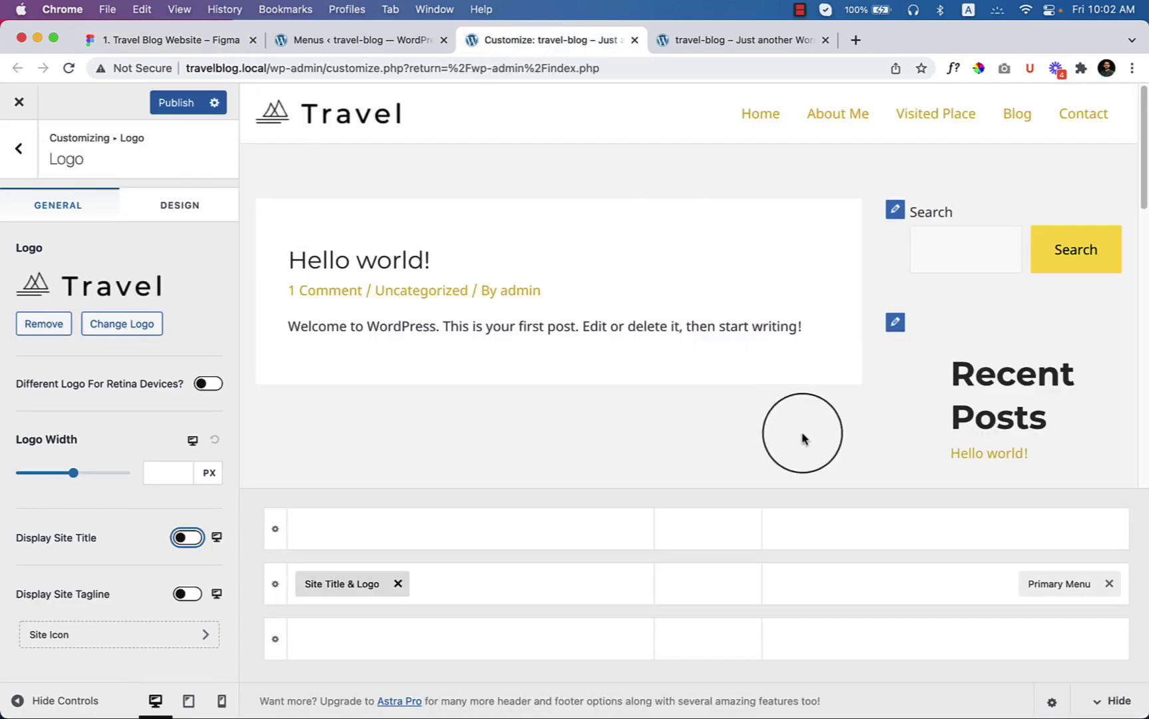
drag(1057, 579, 718, 596)
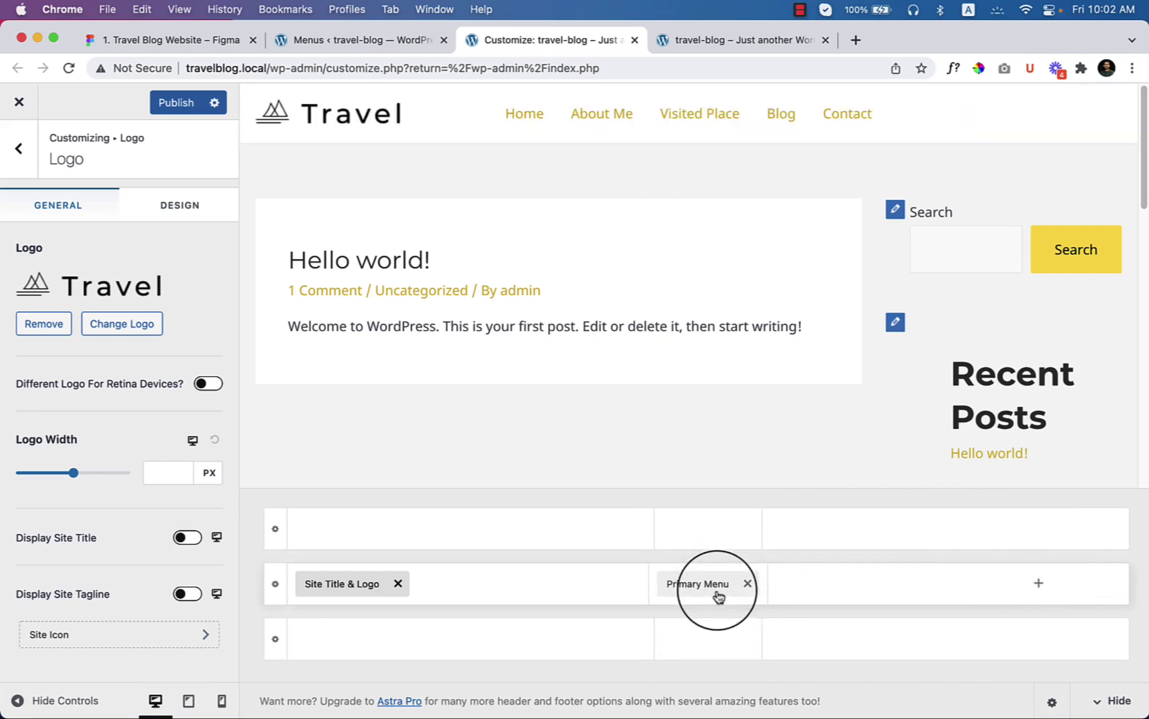
- Add a Button element to the right section of the middle header row and set its text to "Latest Update", as in the Figma design
click(1038, 584)
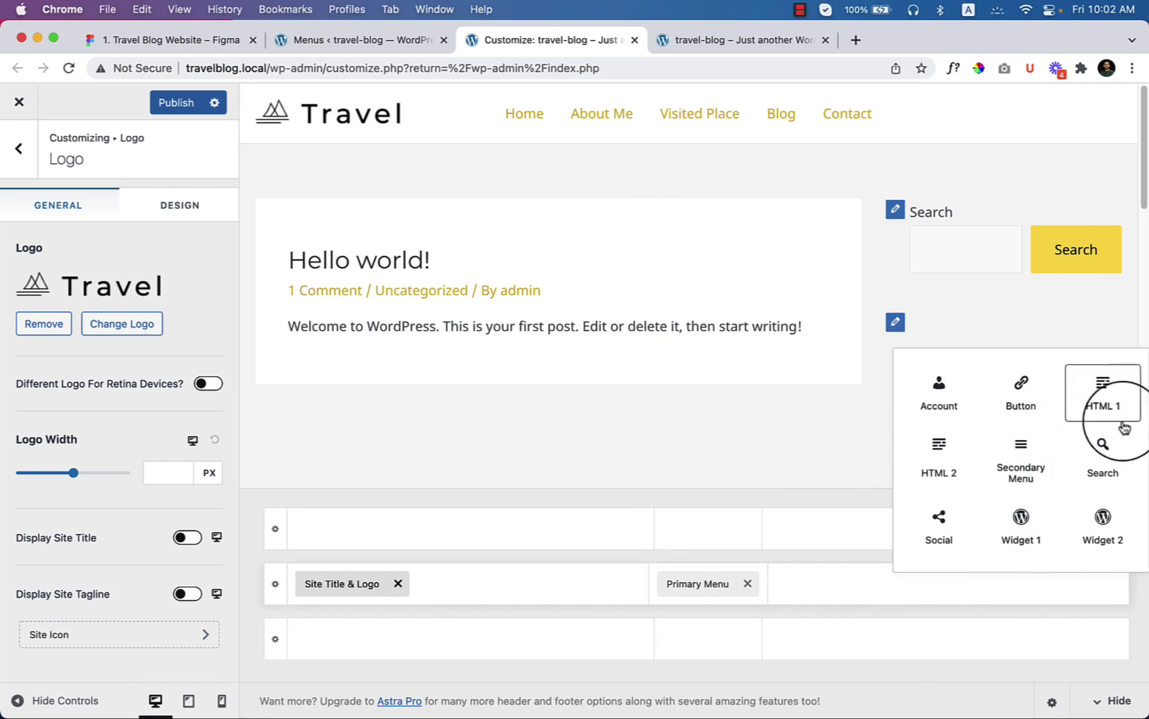
click(1042, 416)
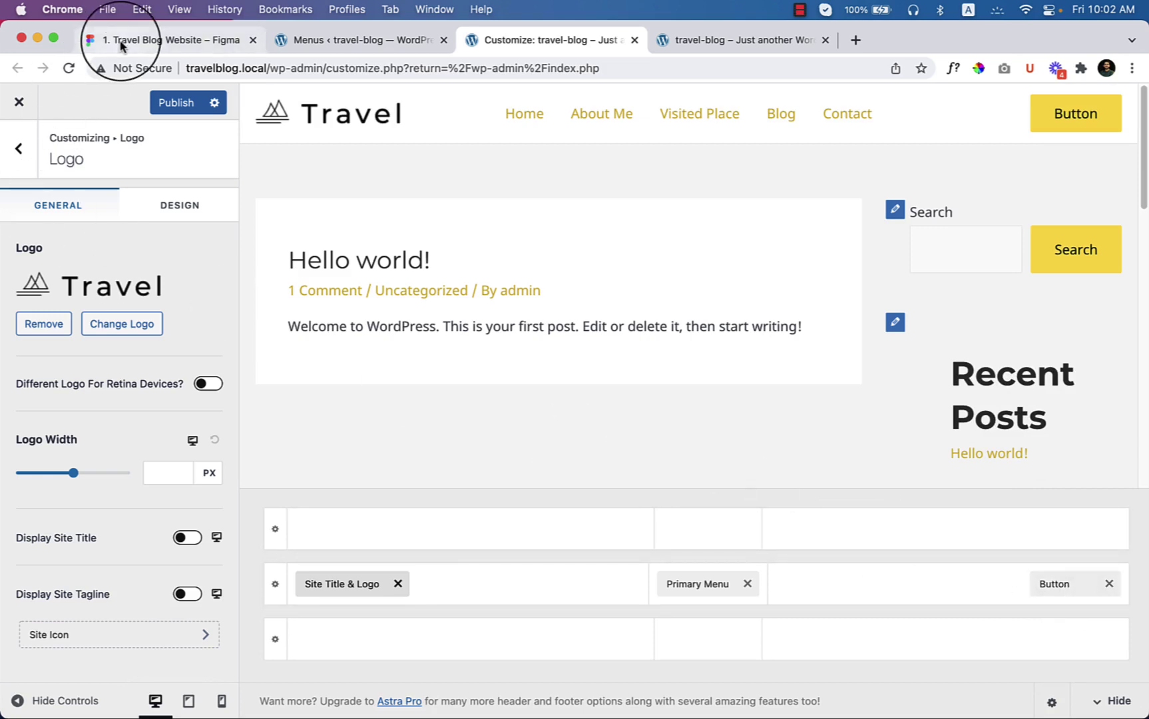
click(1055, 584)
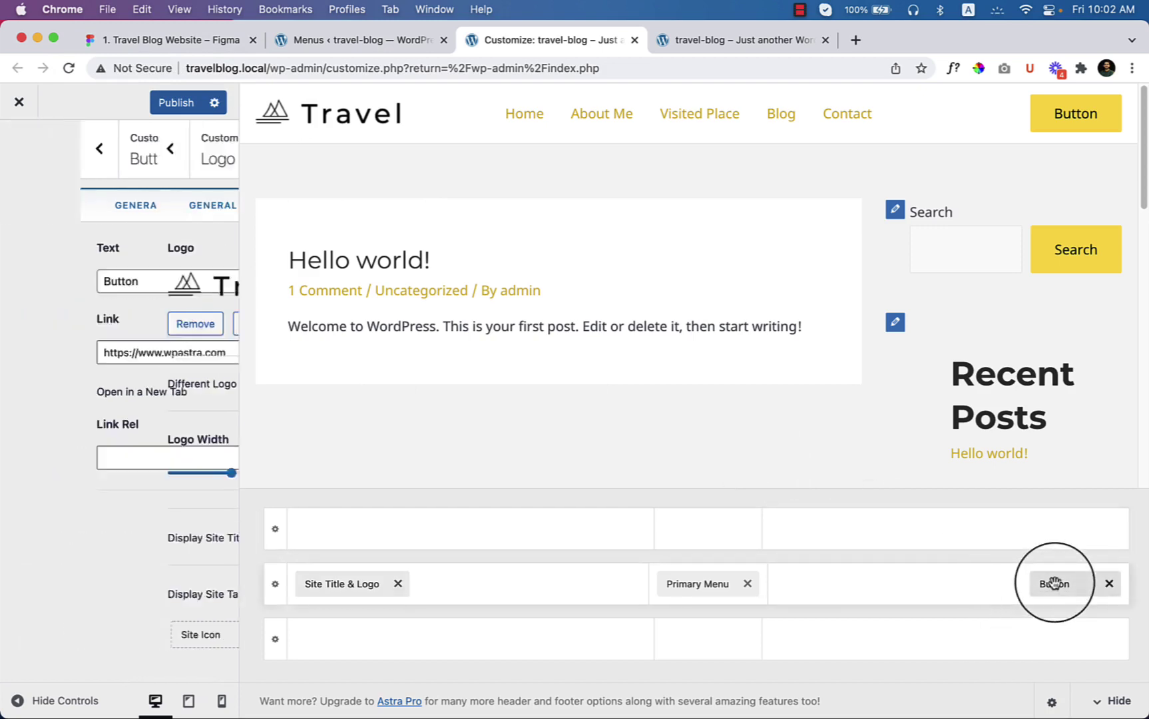
click(130, 42)
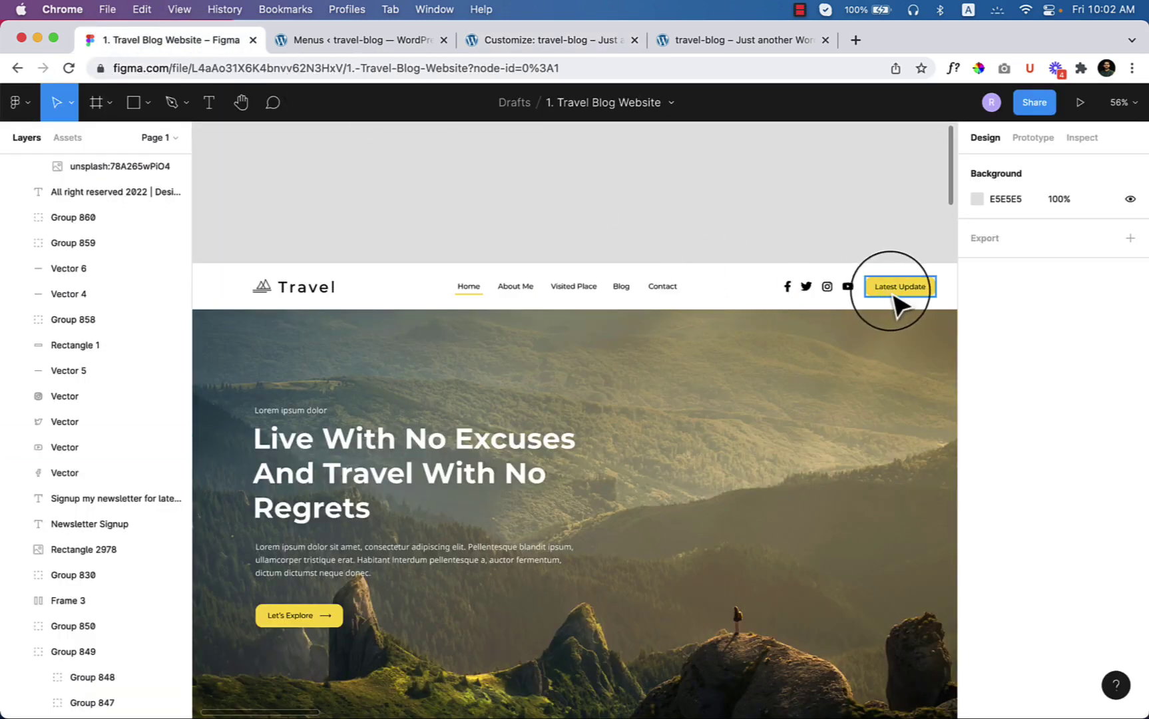
click(526, 41)
double_click(93, 282)
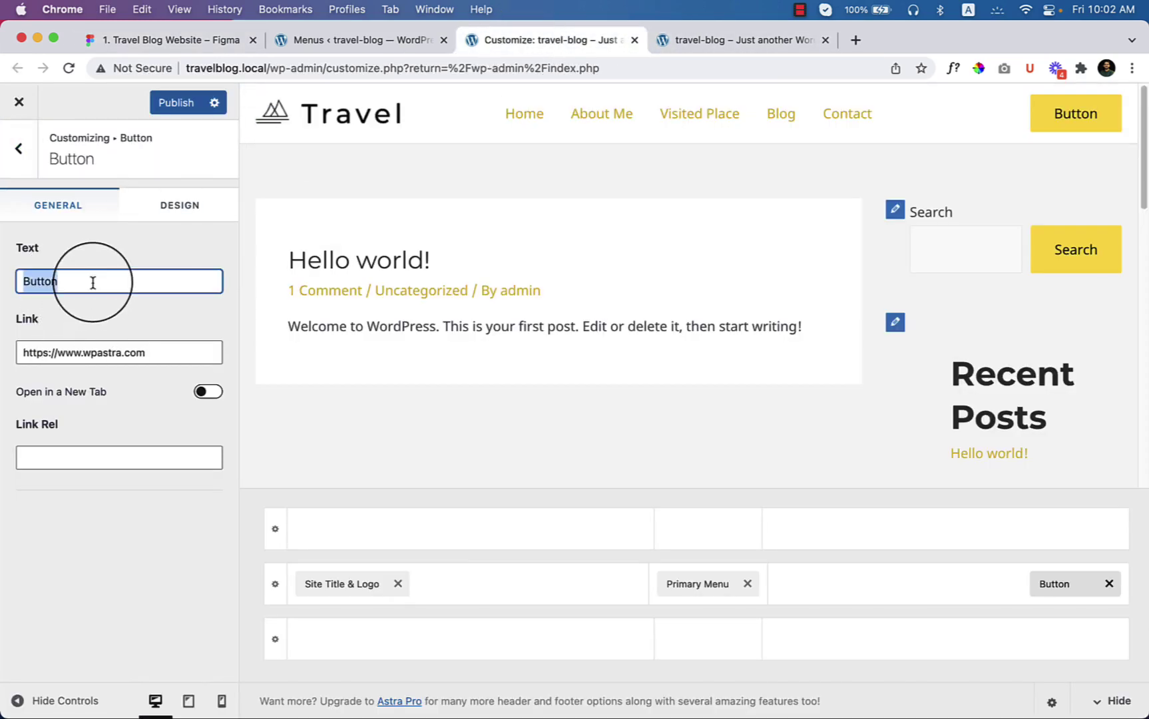
text(Latest Update)
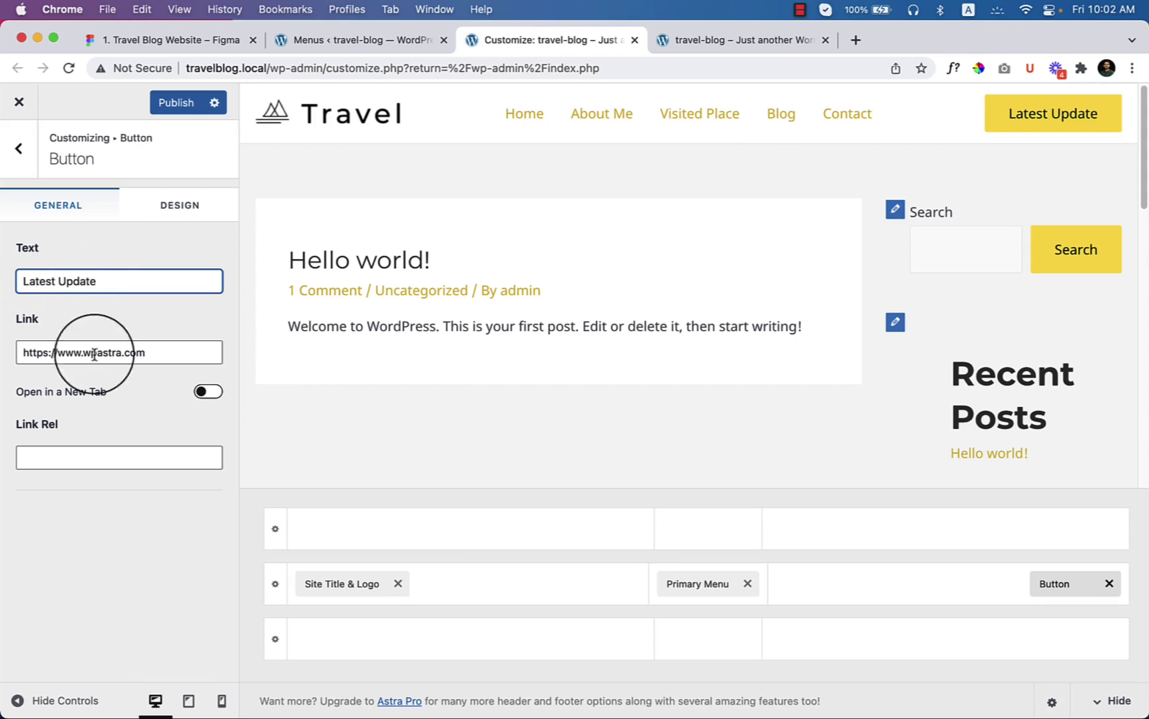
- Set the header button's link to "#" and check the header preview at full width with the controls hidden
triple_click(55, 352)
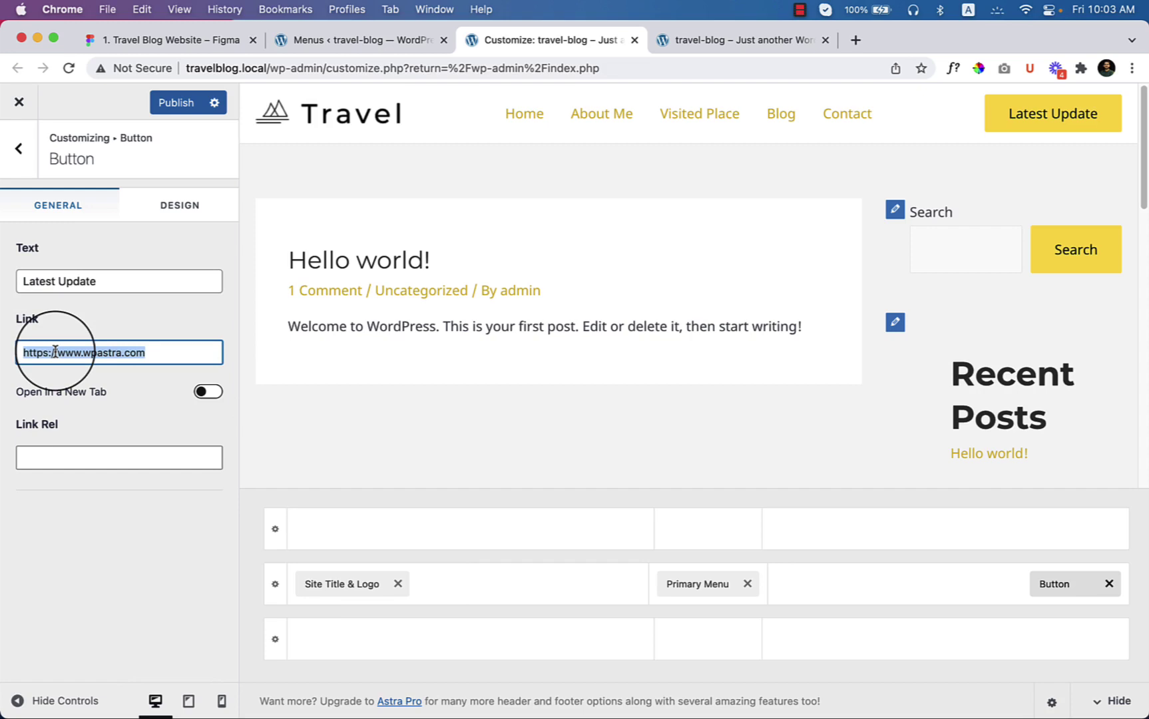
text(#)
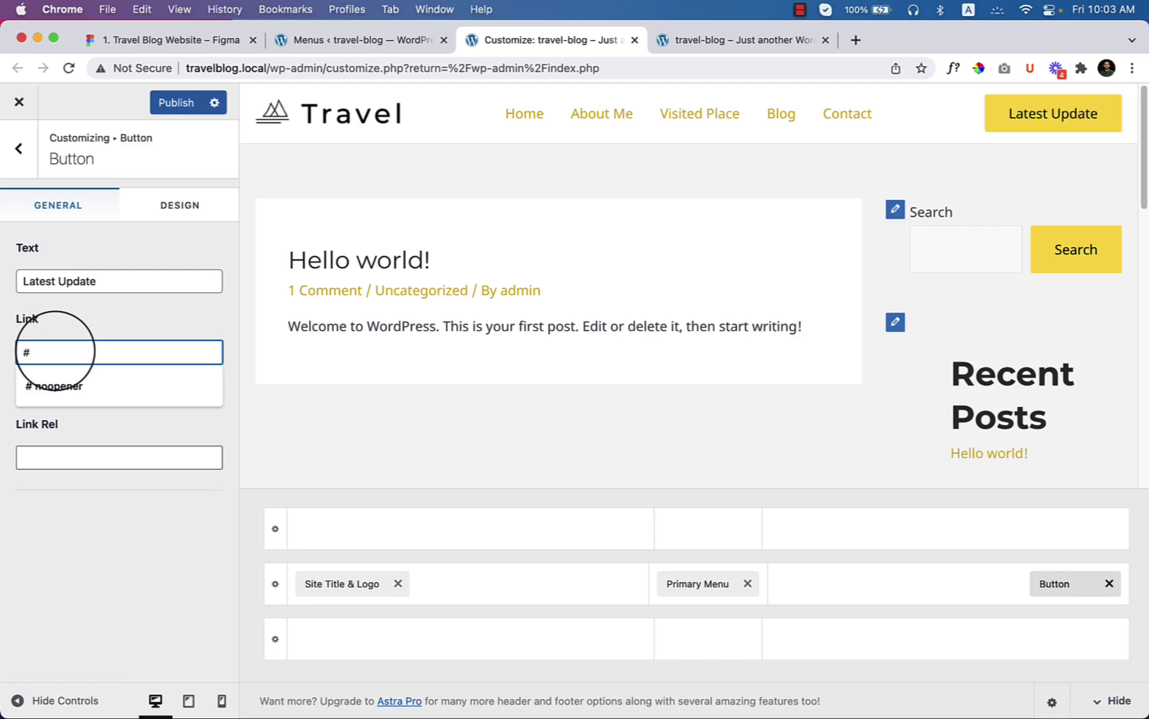
click(145, 628)
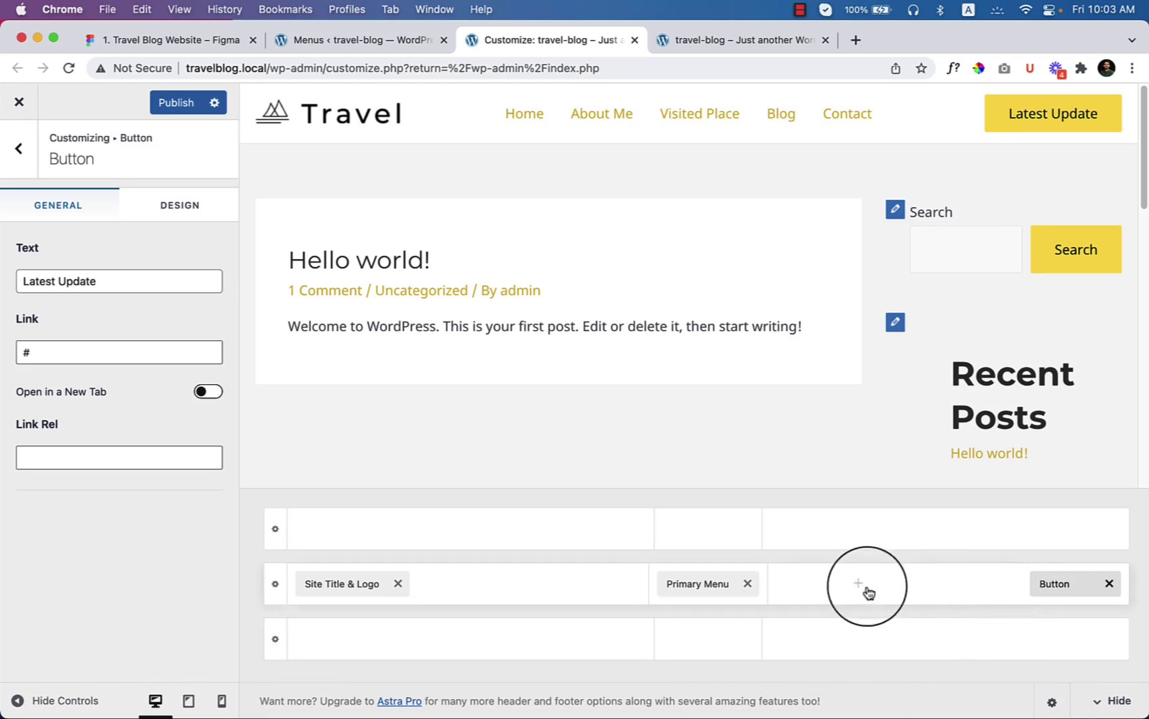
click(18, 701)
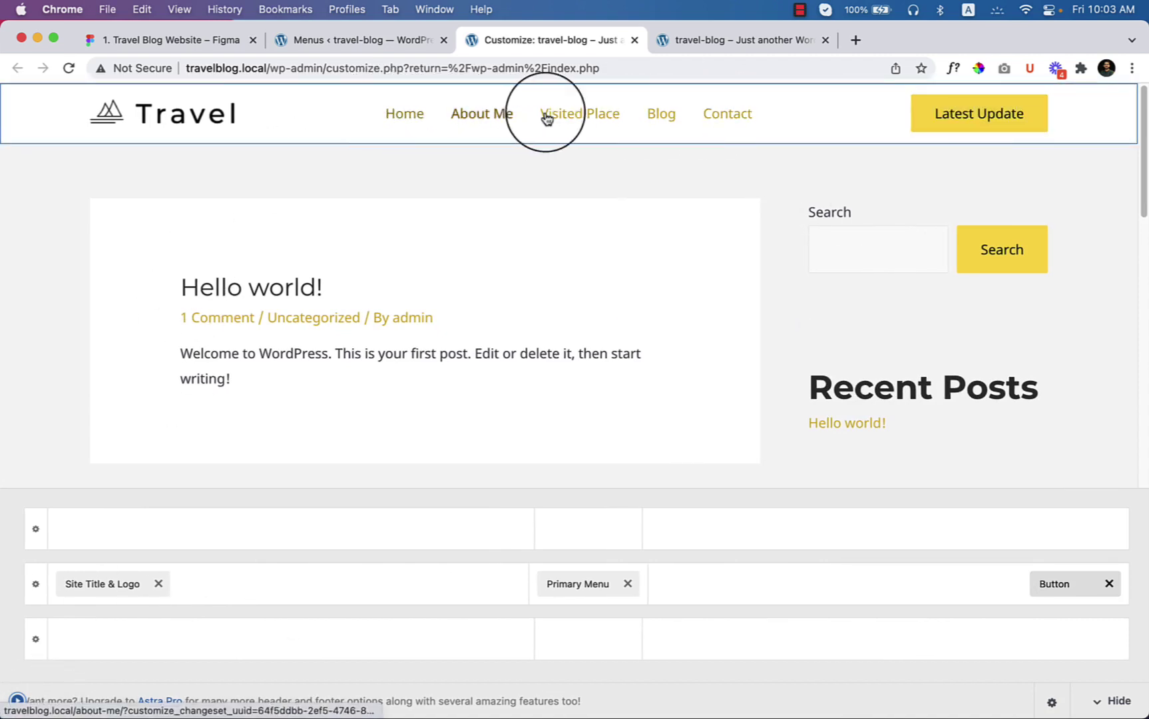
click(18, 701)
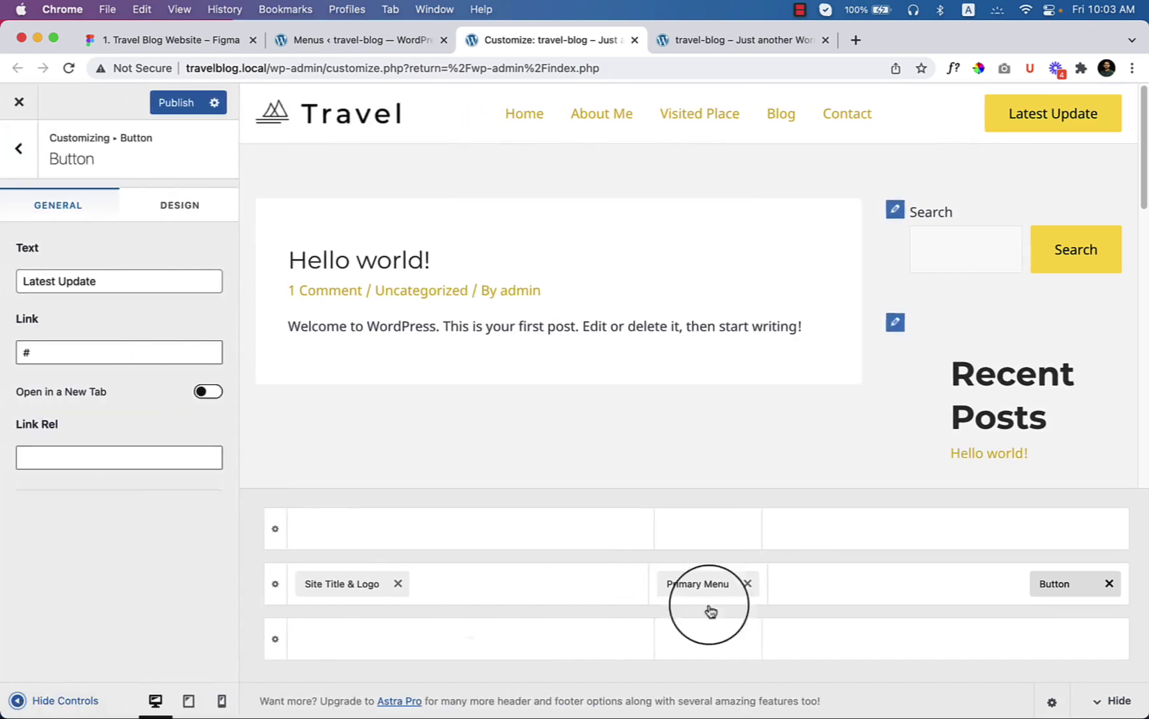
- Add a Social element between the Primary Menu and the Button in the middle header row, and add a Linkedin icon to it
click(934, 590)
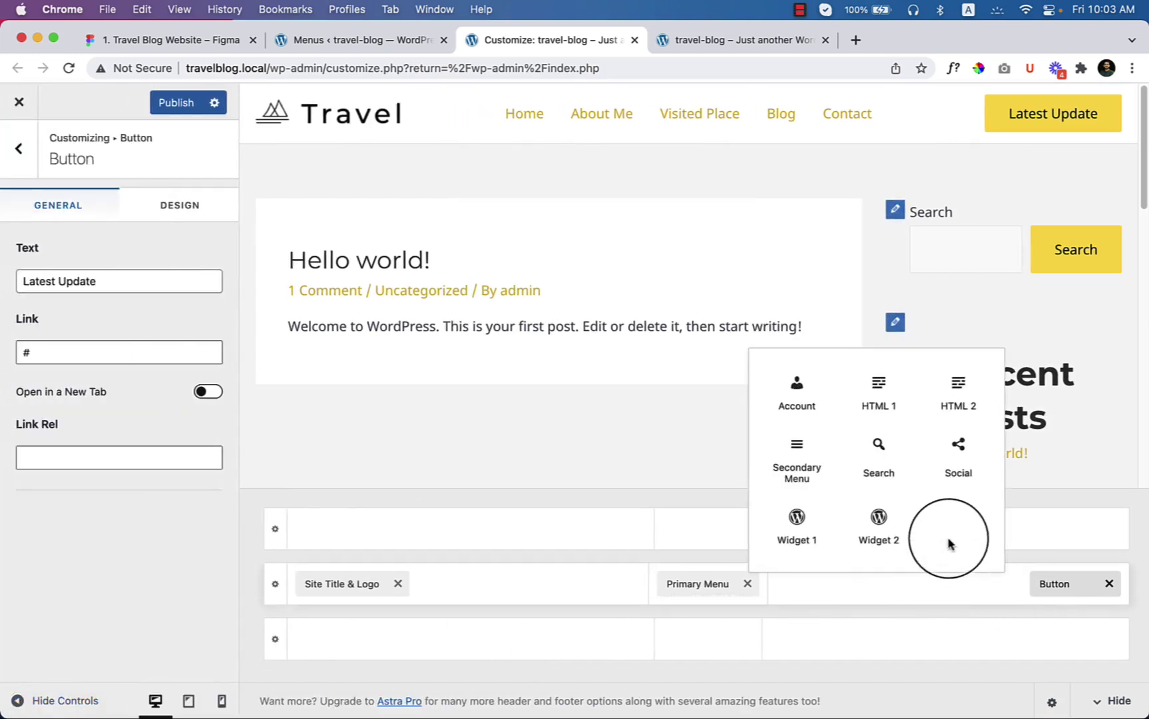
click(959, 472)
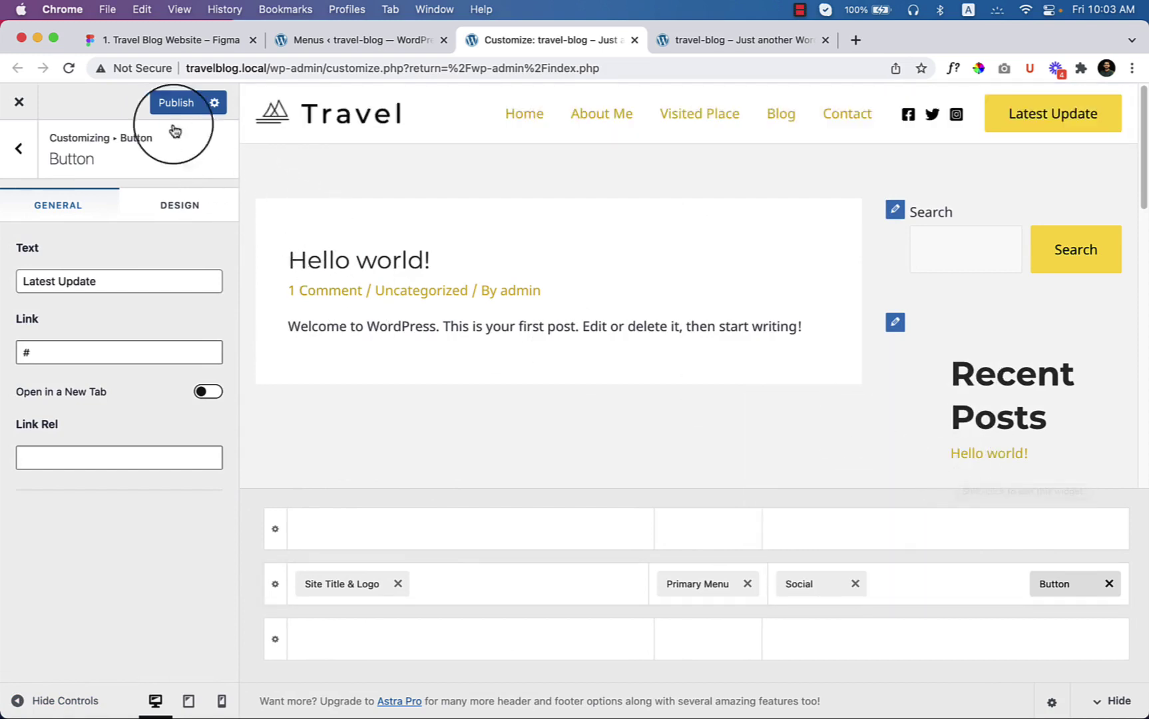
click(185, 45)
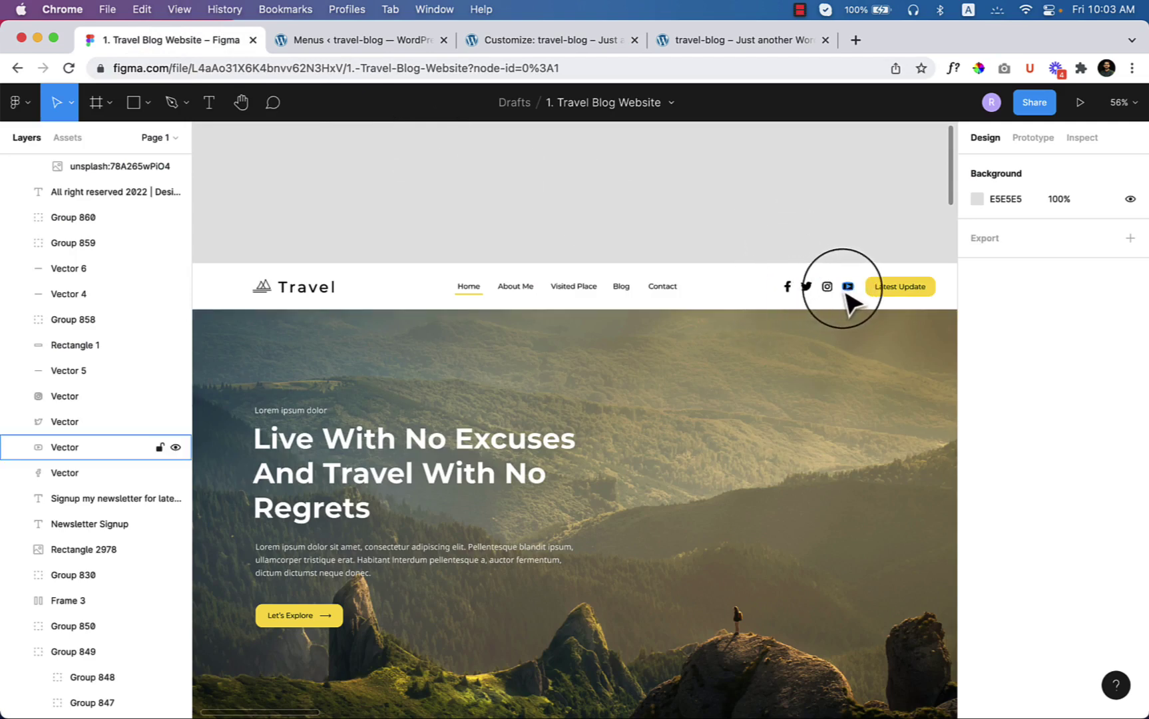
click(562, 41)
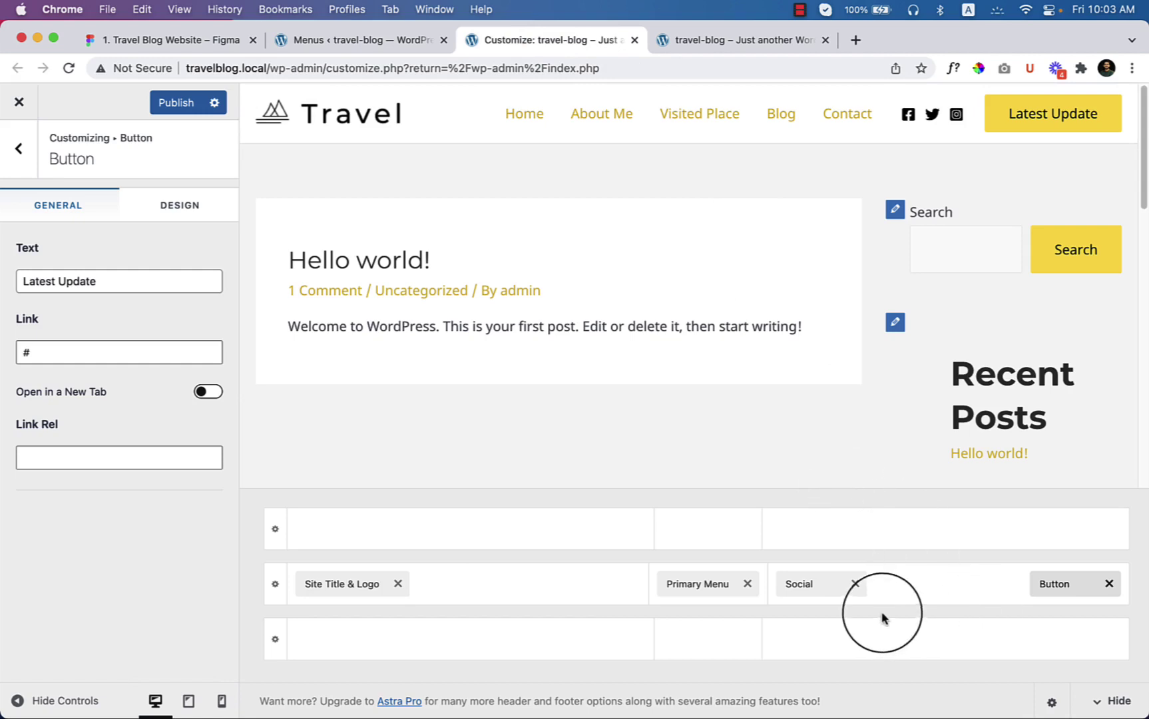
click(824, 586)
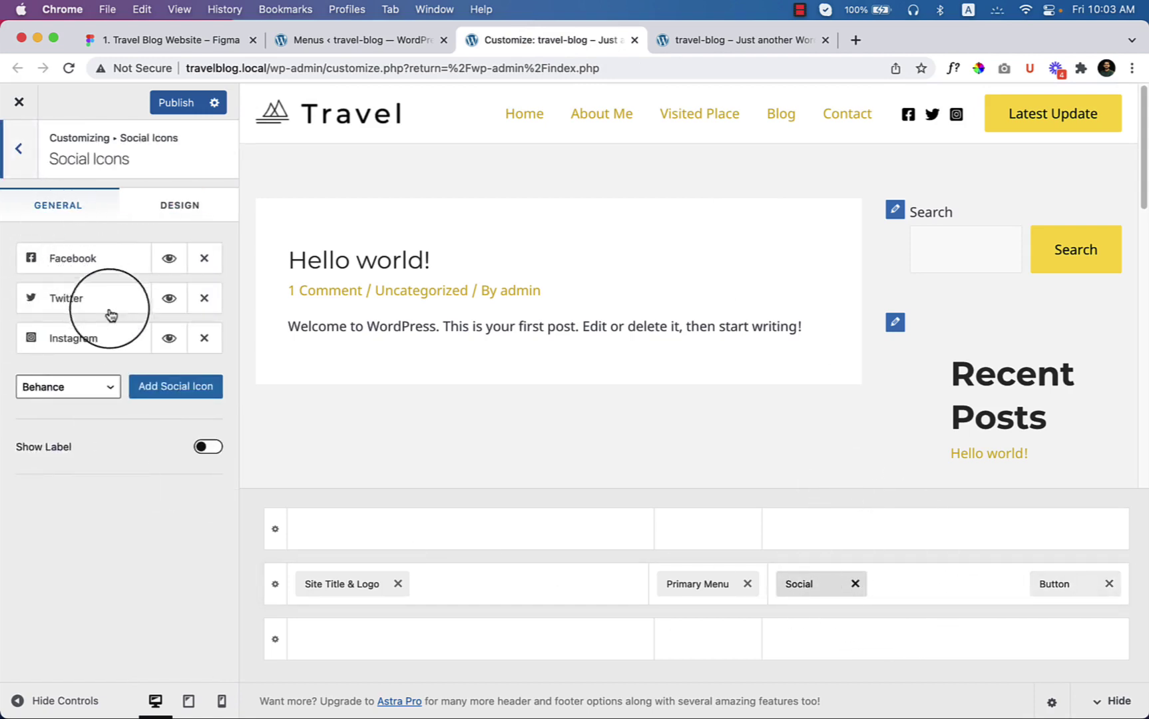
click(67, 387)
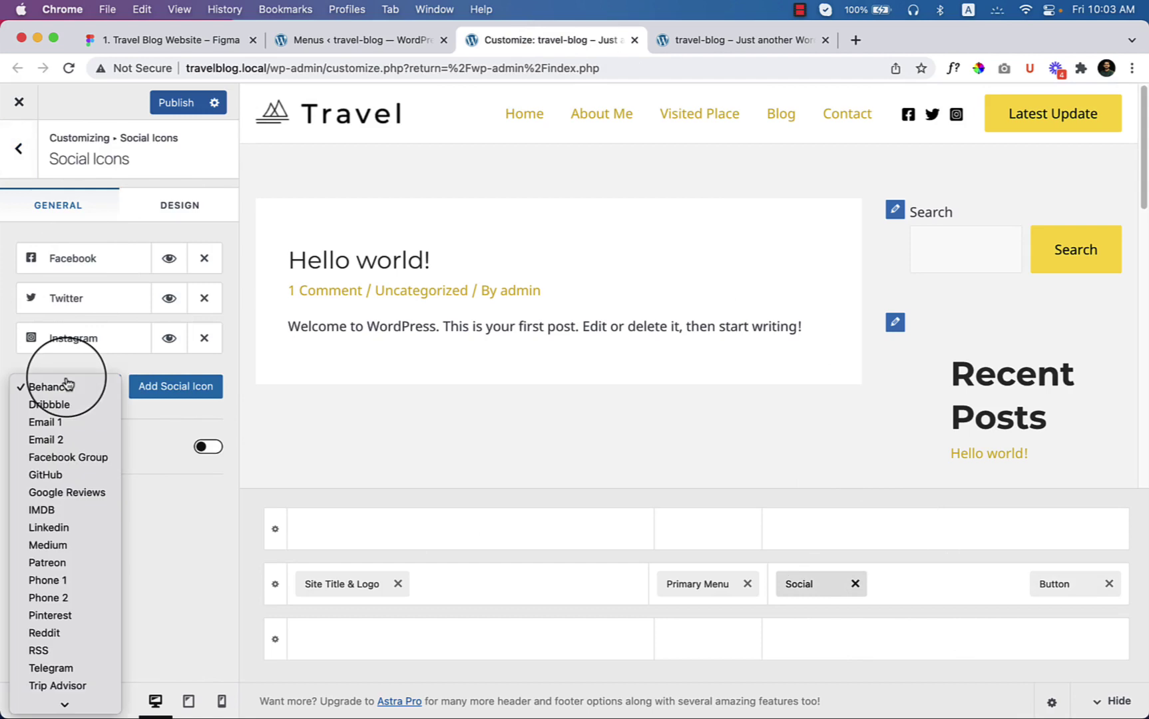
click(76, 532)
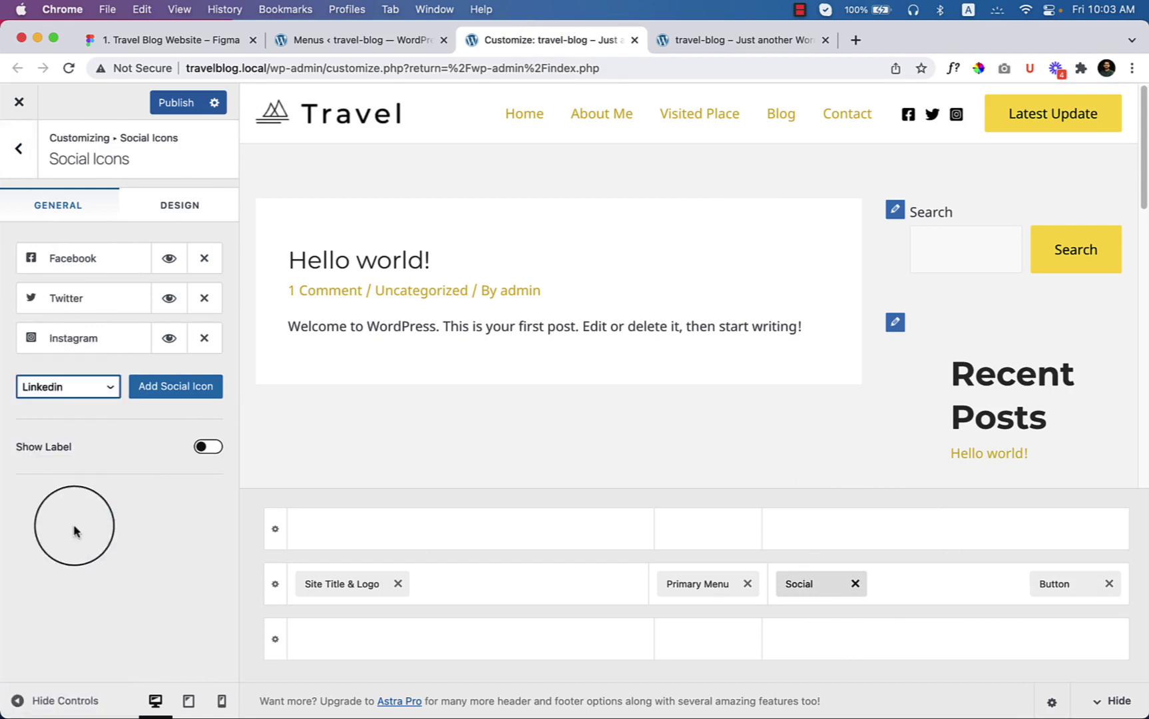
click(181, 398)
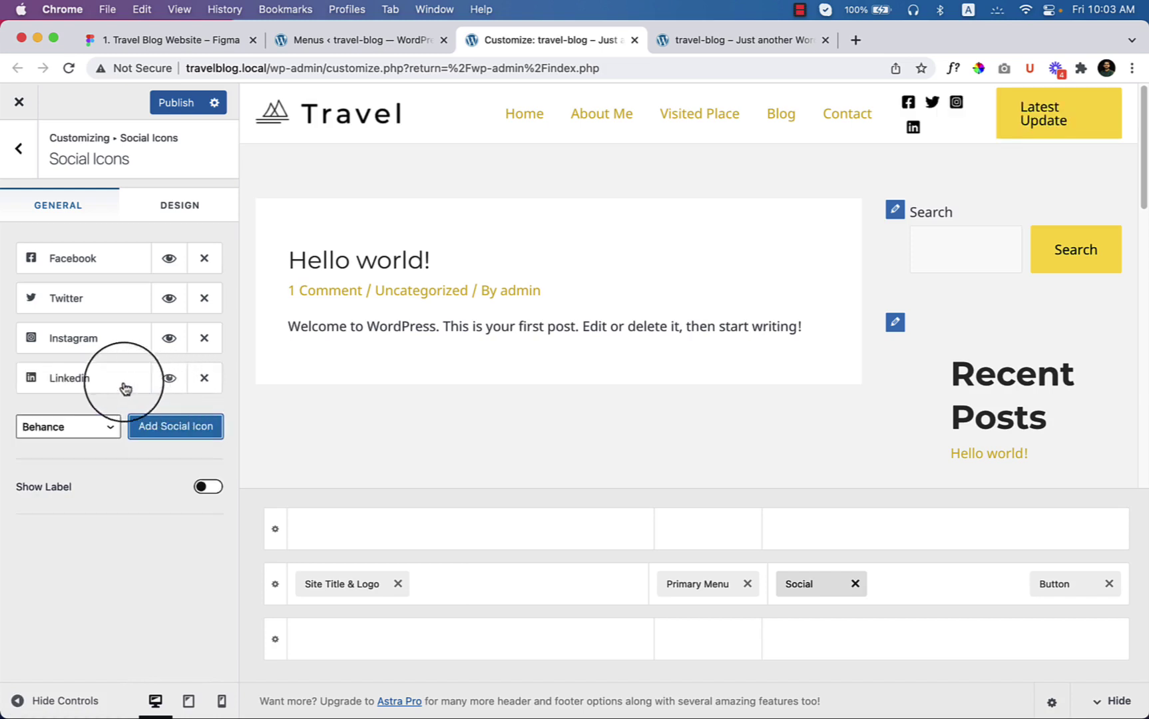
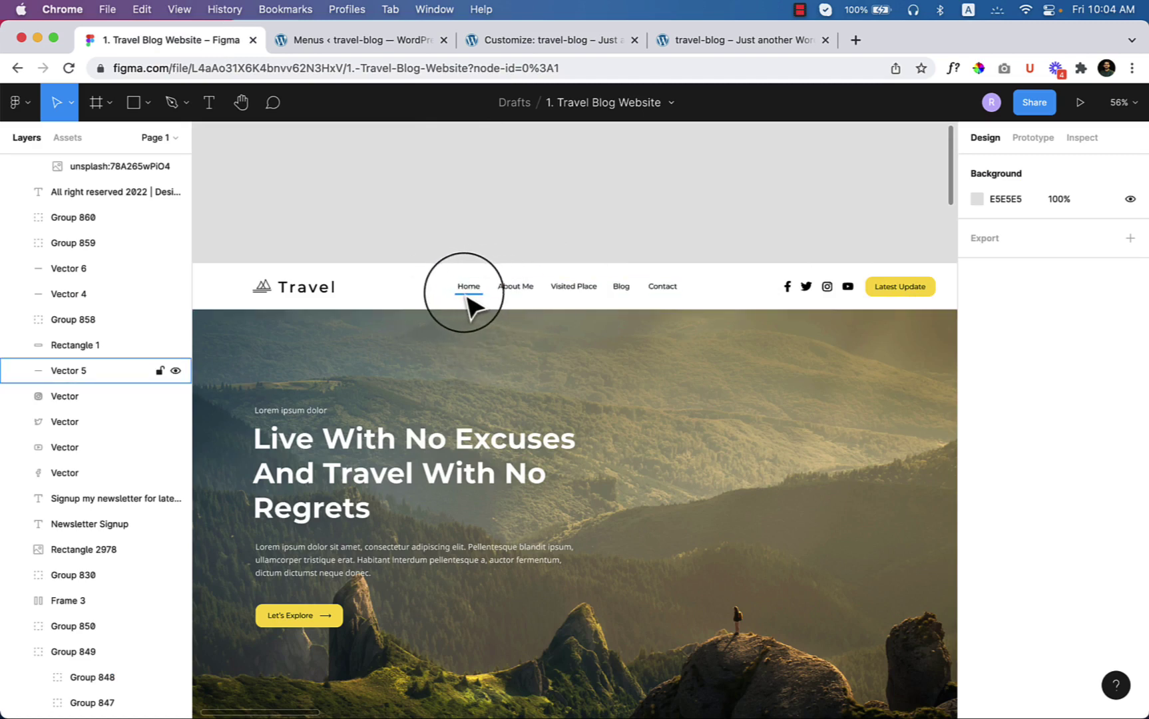
- Switch to the WordPress customizer and set the Primary Menu's hover style to Underline
click(523, 53)
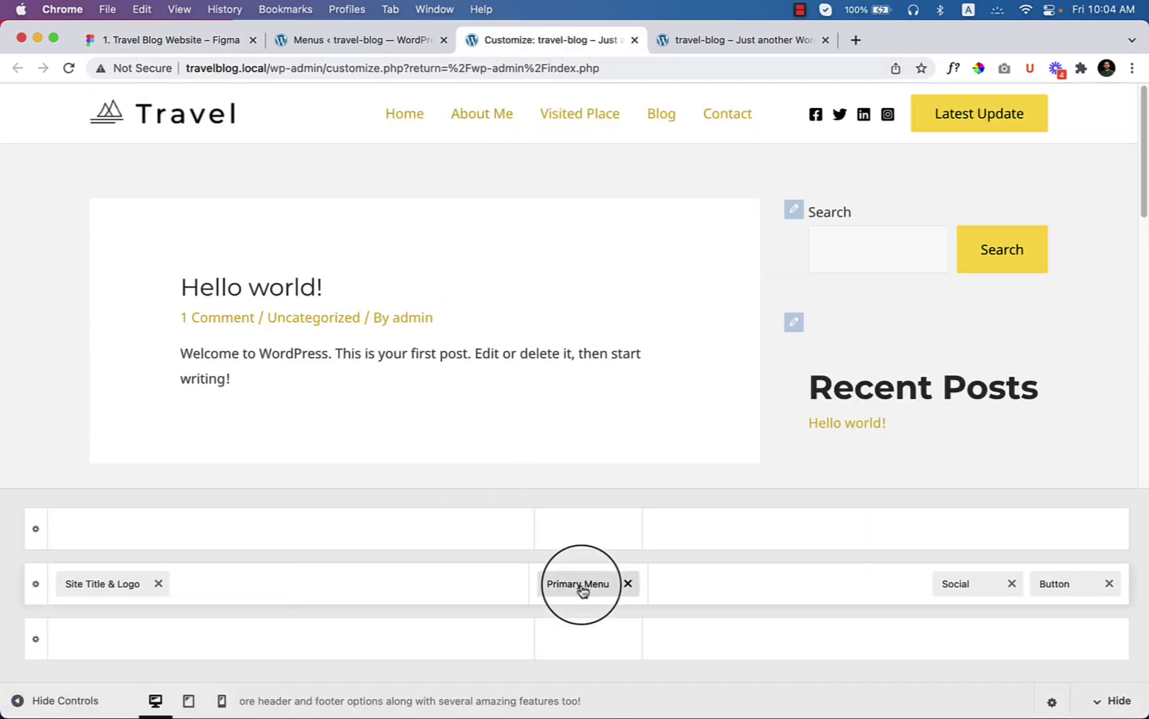
click(579, 586)
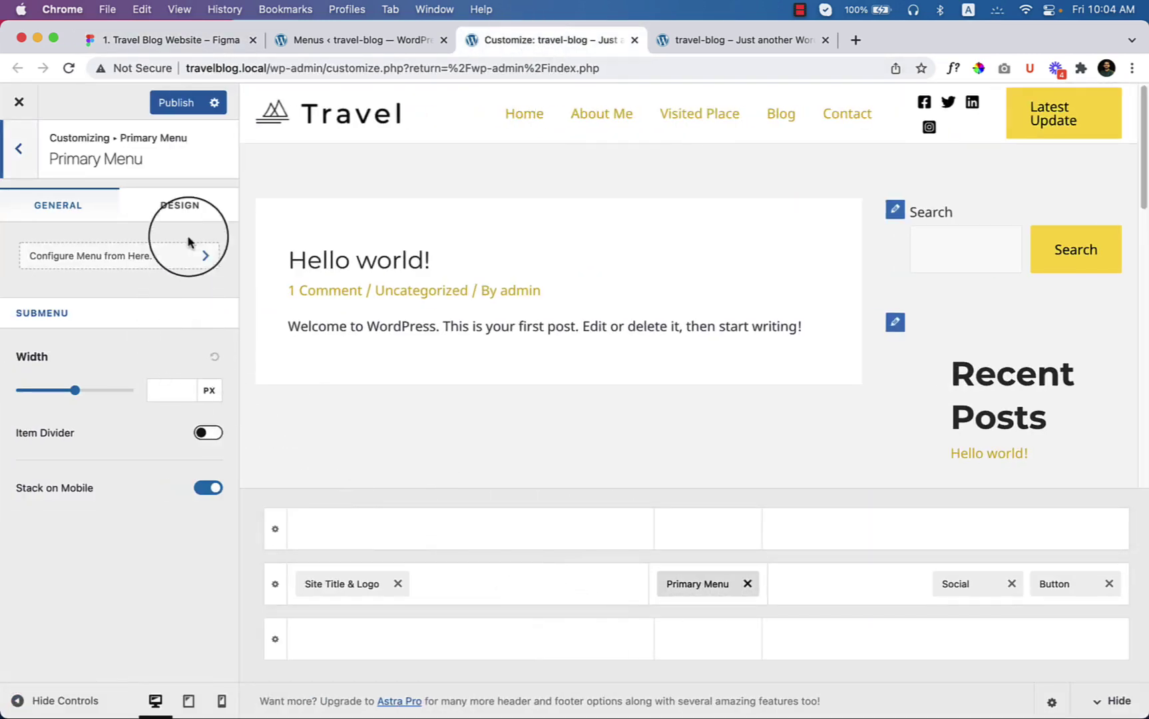
click(192, 213)
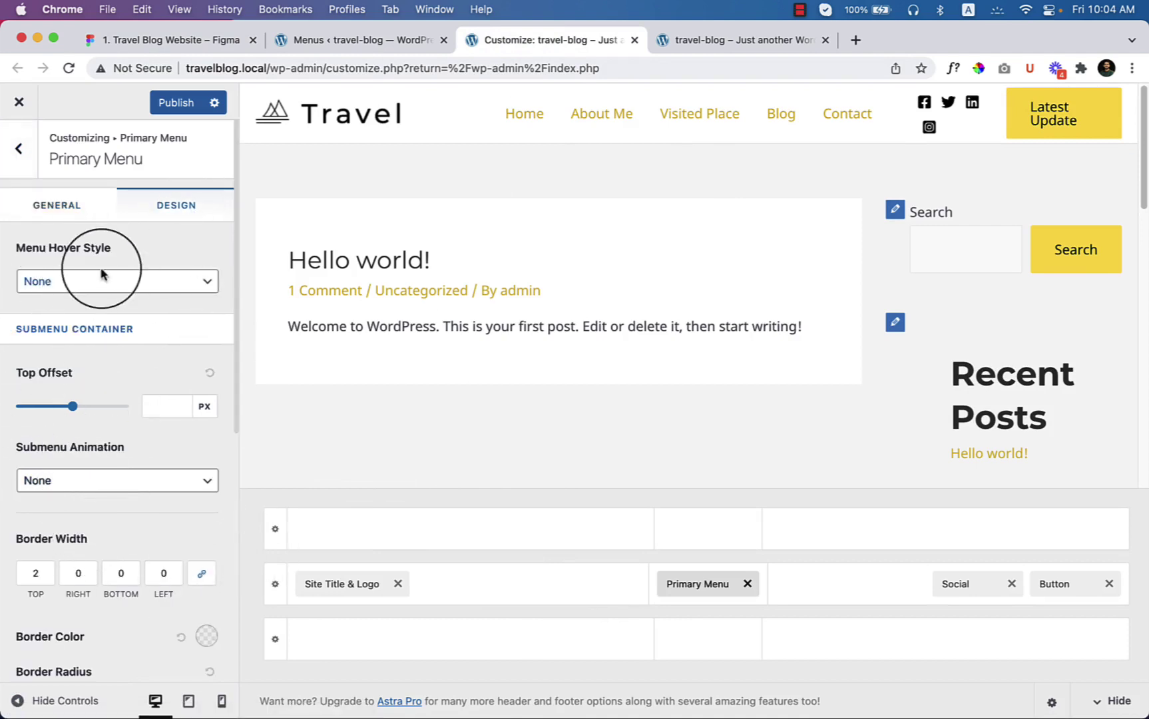
drag(26, 248, 112, 248)
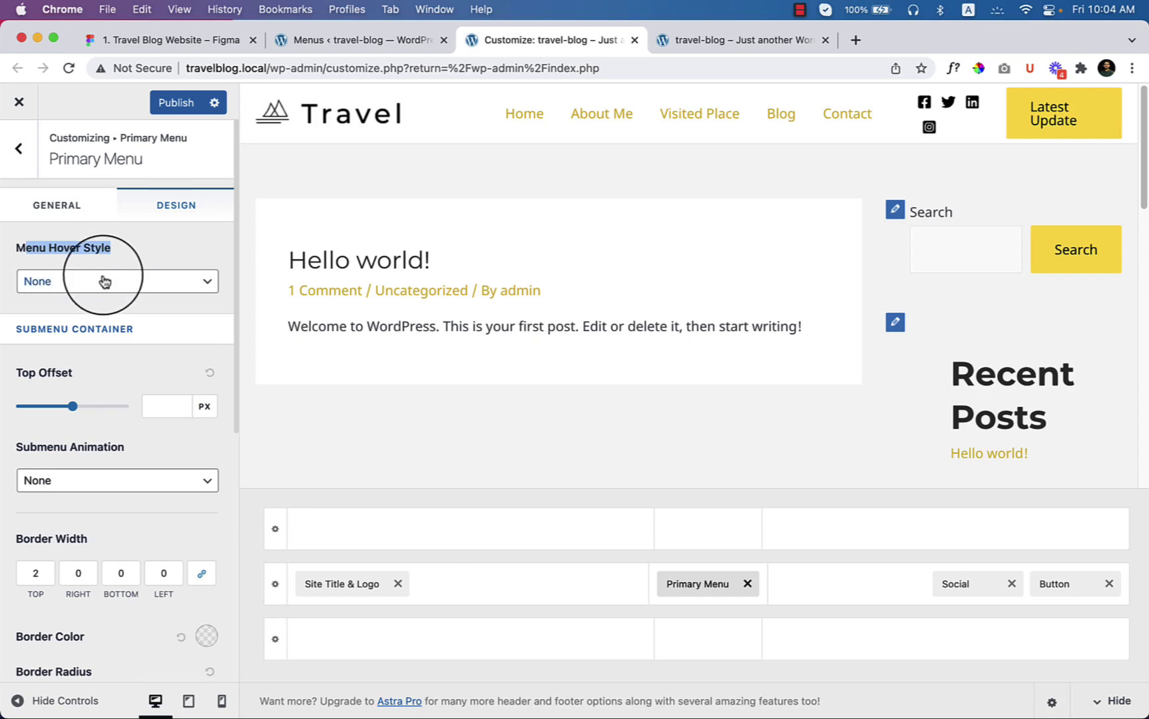
click(104, 280)
click(87, 319)
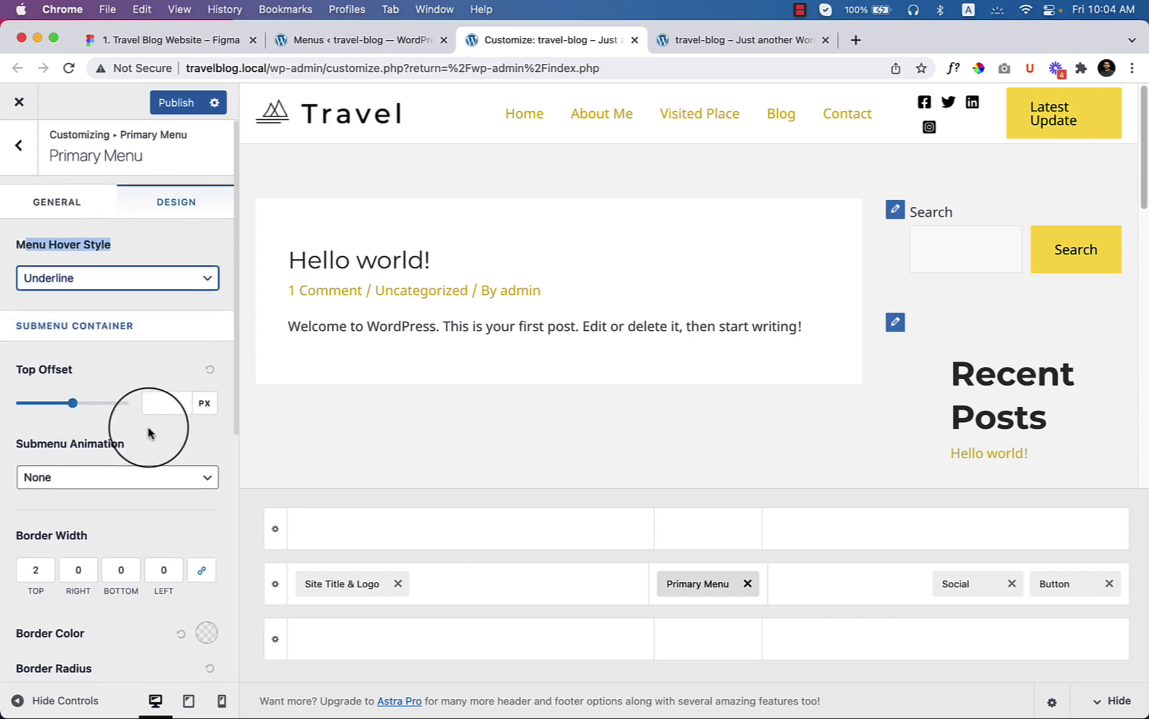
- Set the Primary Menu's normal text/link color to the dark palette color #3A3A3A
scroll(148, 428, down, 5)
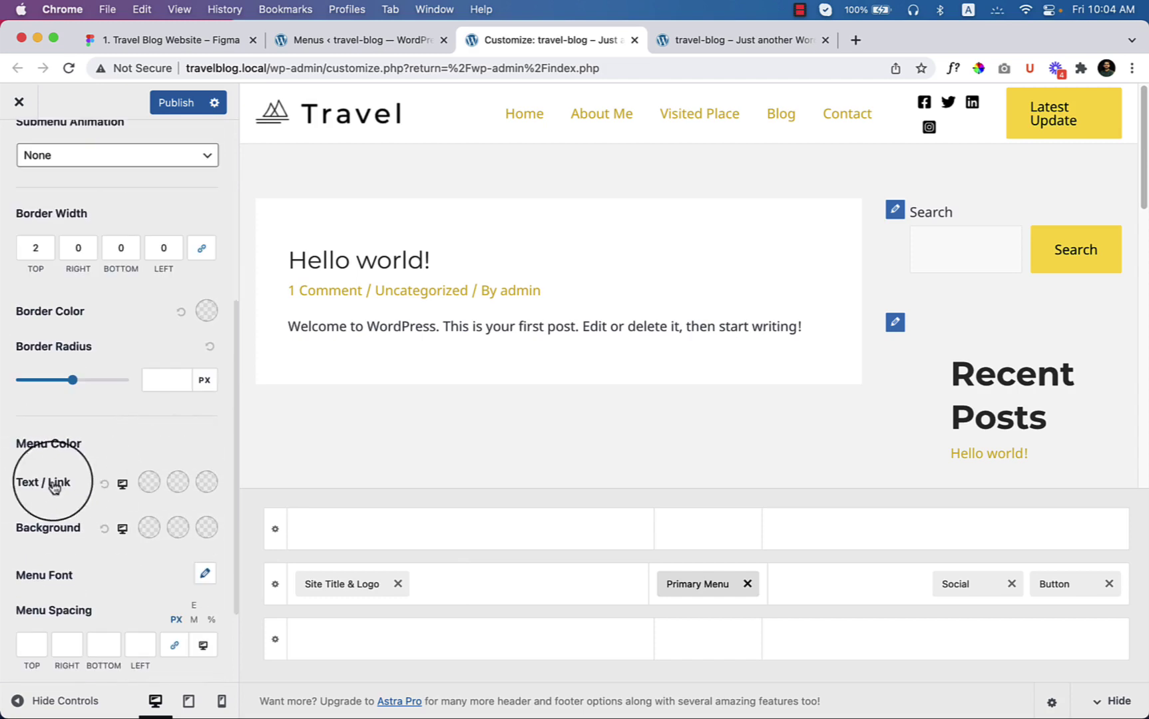
click(149, 482)
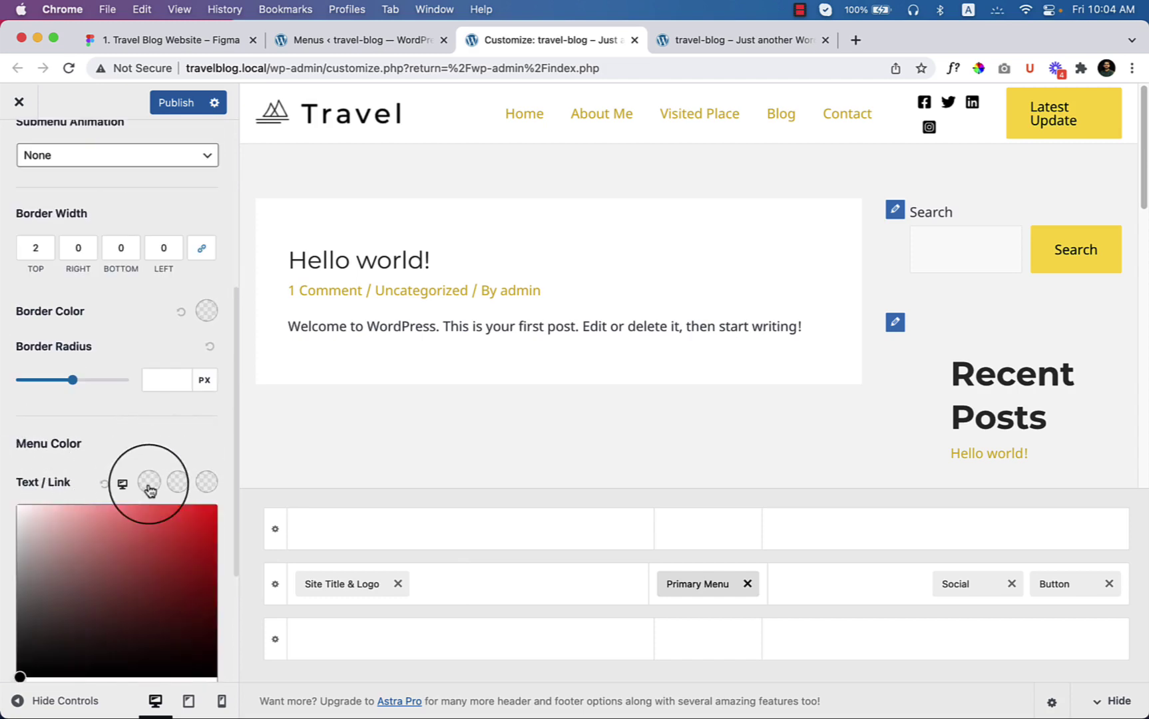
click(65, 593)
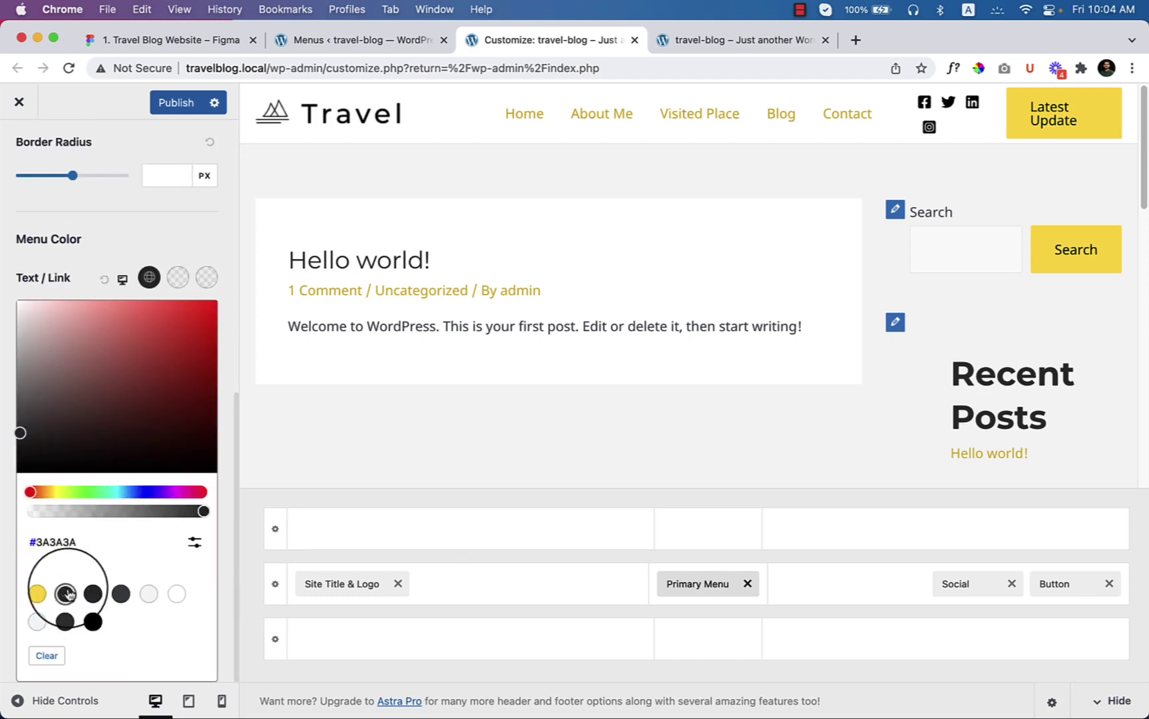
click(183, 278)
click(167, 244)
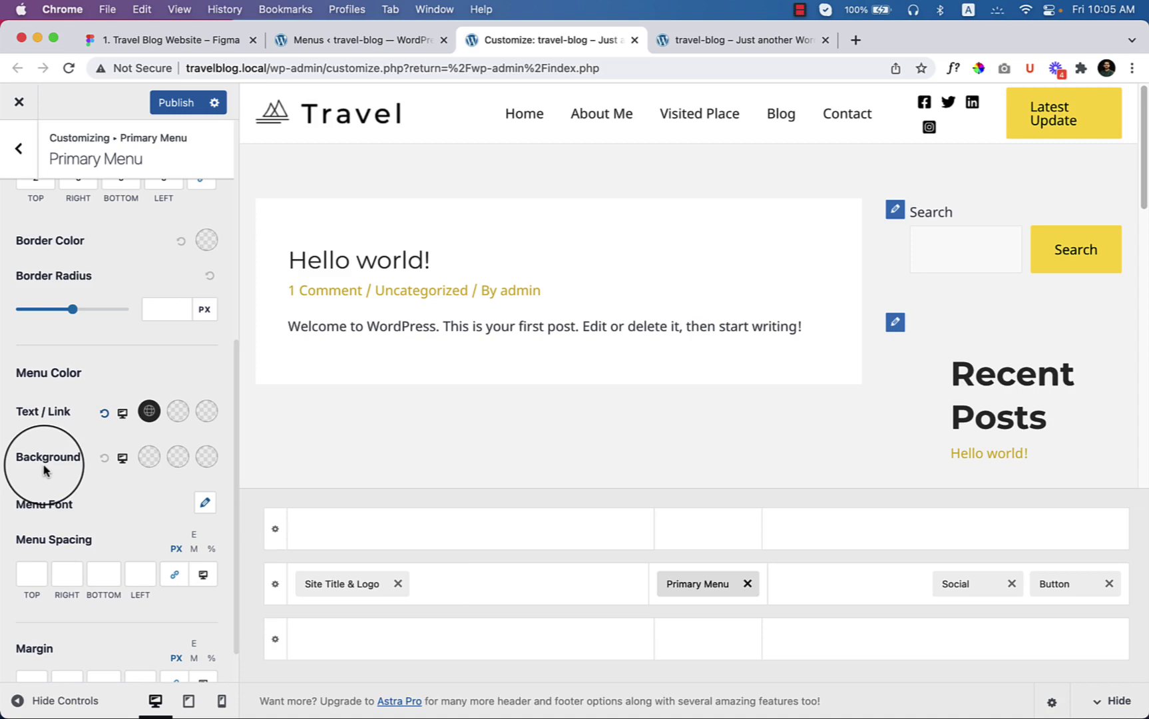
- Set the Primary Menu's hover and active text/link colors to the yellow palette color #FFD937
click(184, 418)
scroll(143, 506, down, 2)
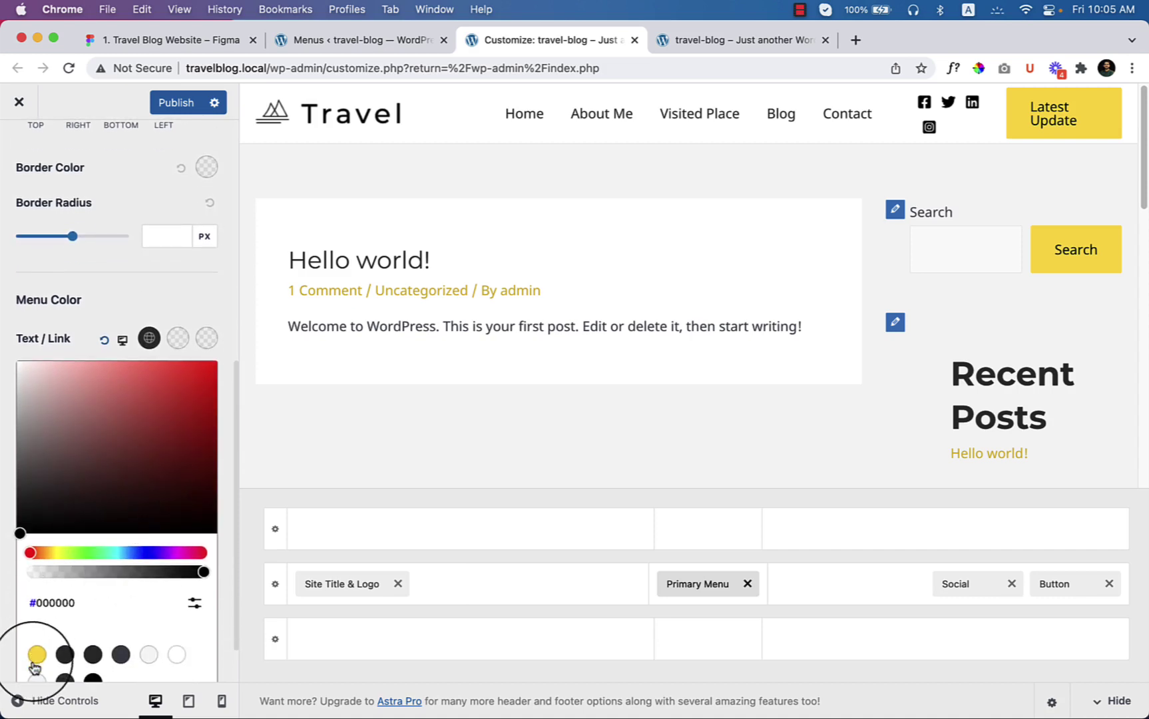
click(38, 655)
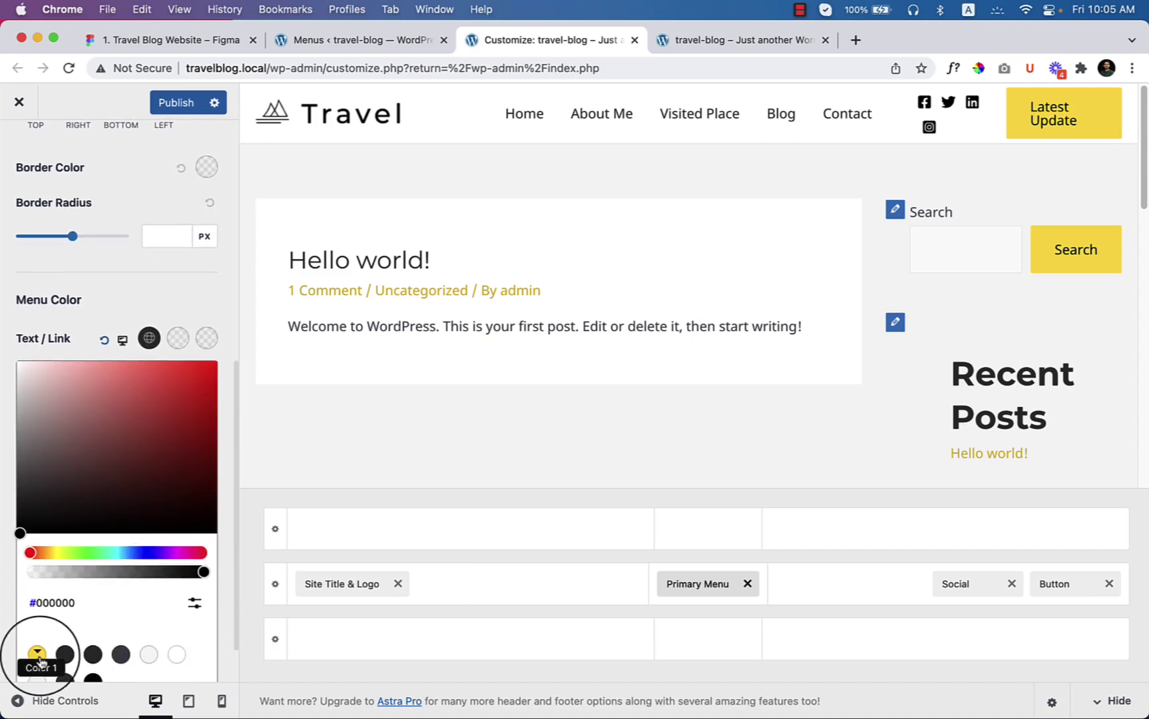
click(211, 339)
click(38, 655)
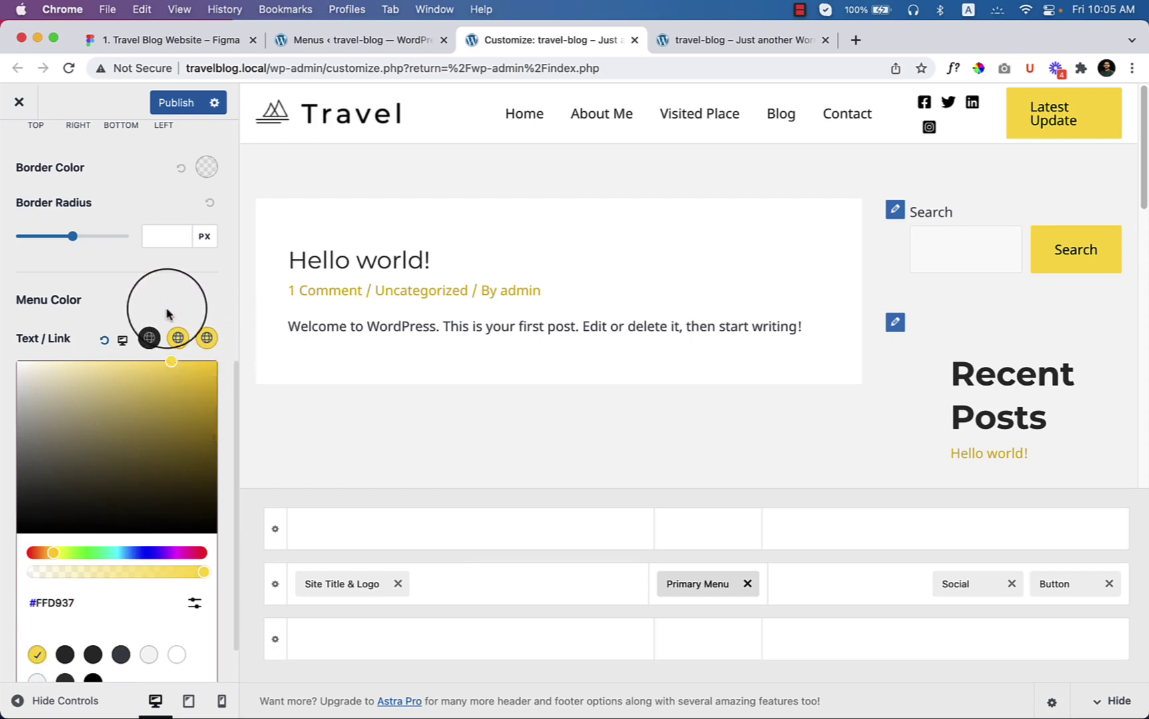
click(167, 310)
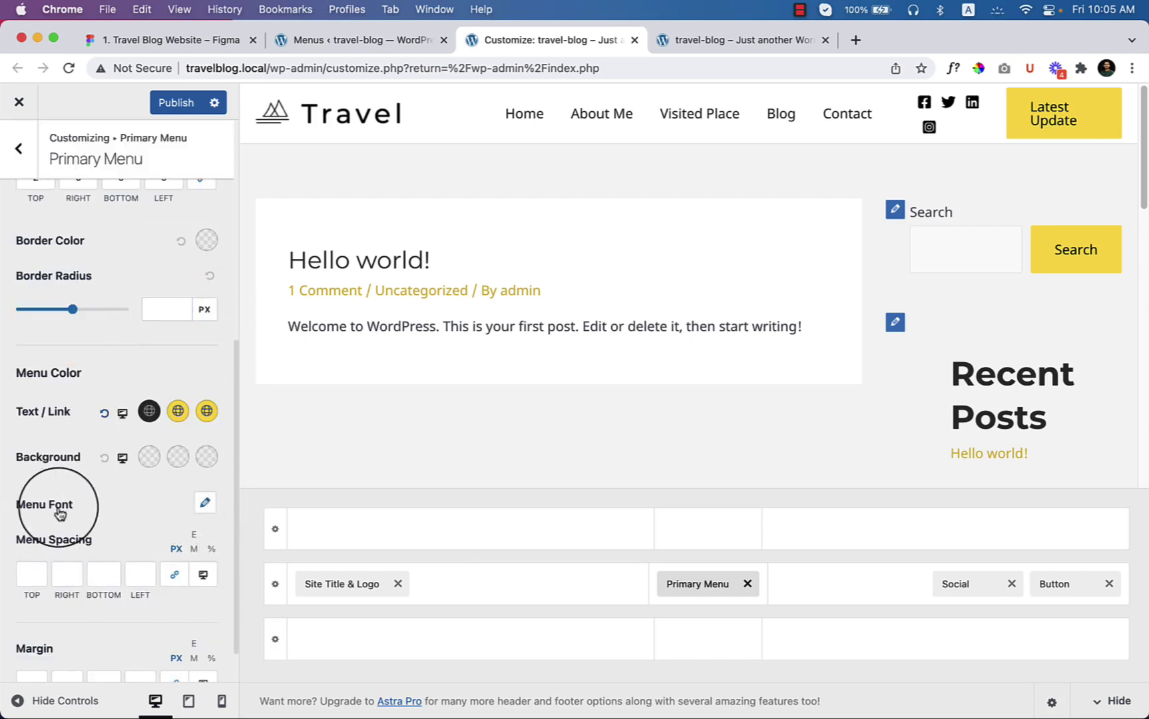
- Set the Primary Menu's font family to Montserrat
scroll(96, 515, down, 1)
click(205, 470)
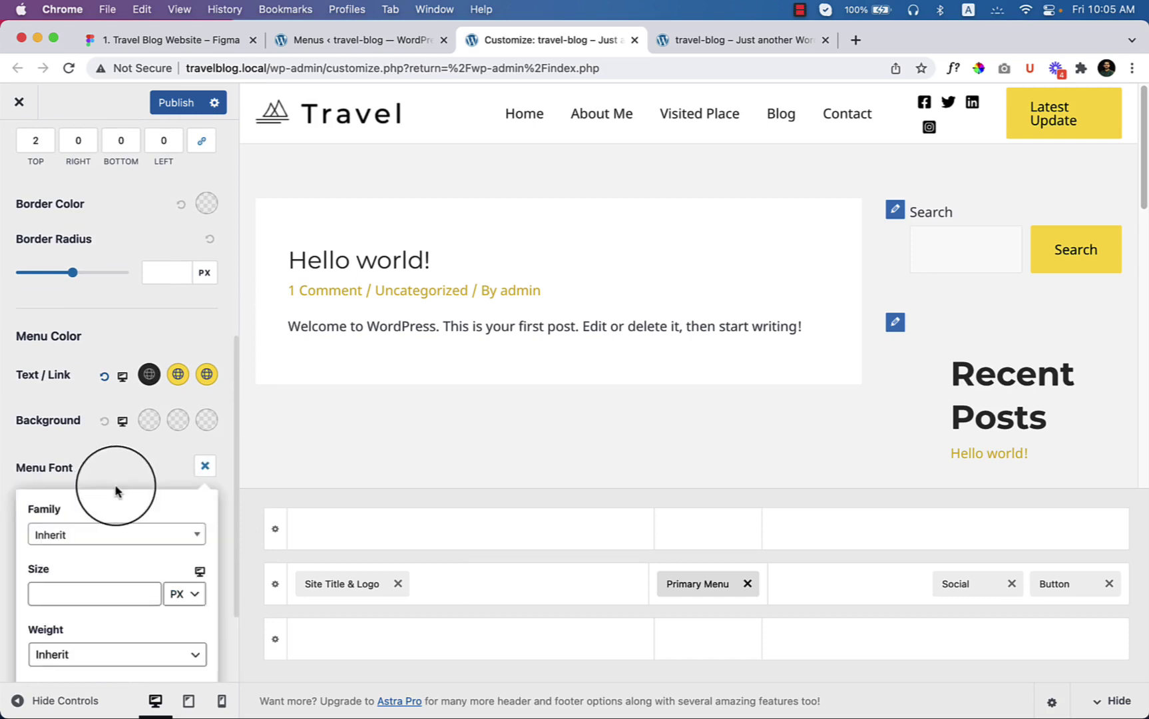
scroll(115, 484, down, 1)
click(92, 500)
click(94, 520)
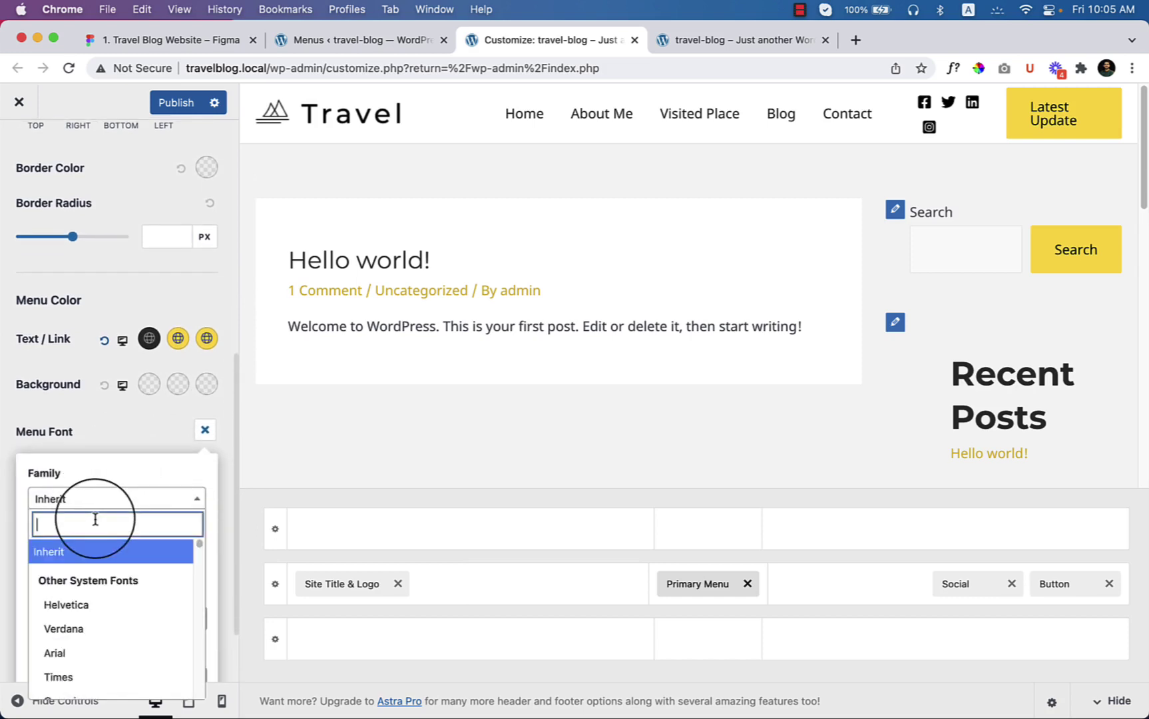
text(mon)
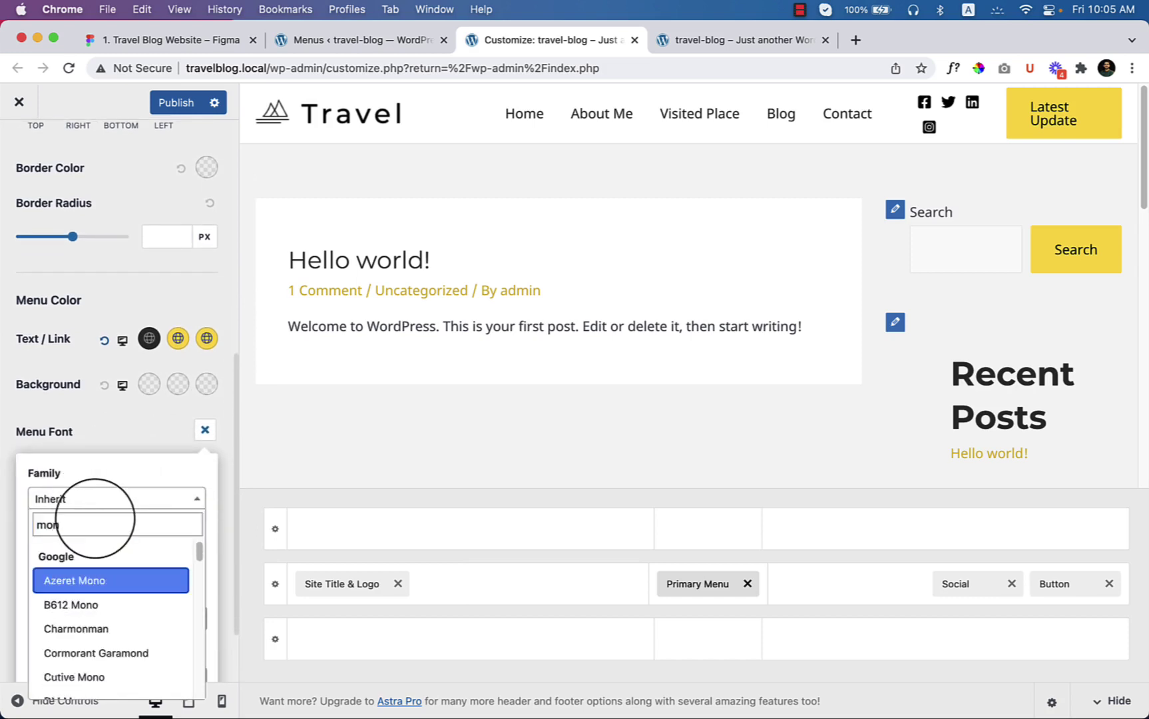
text(t)
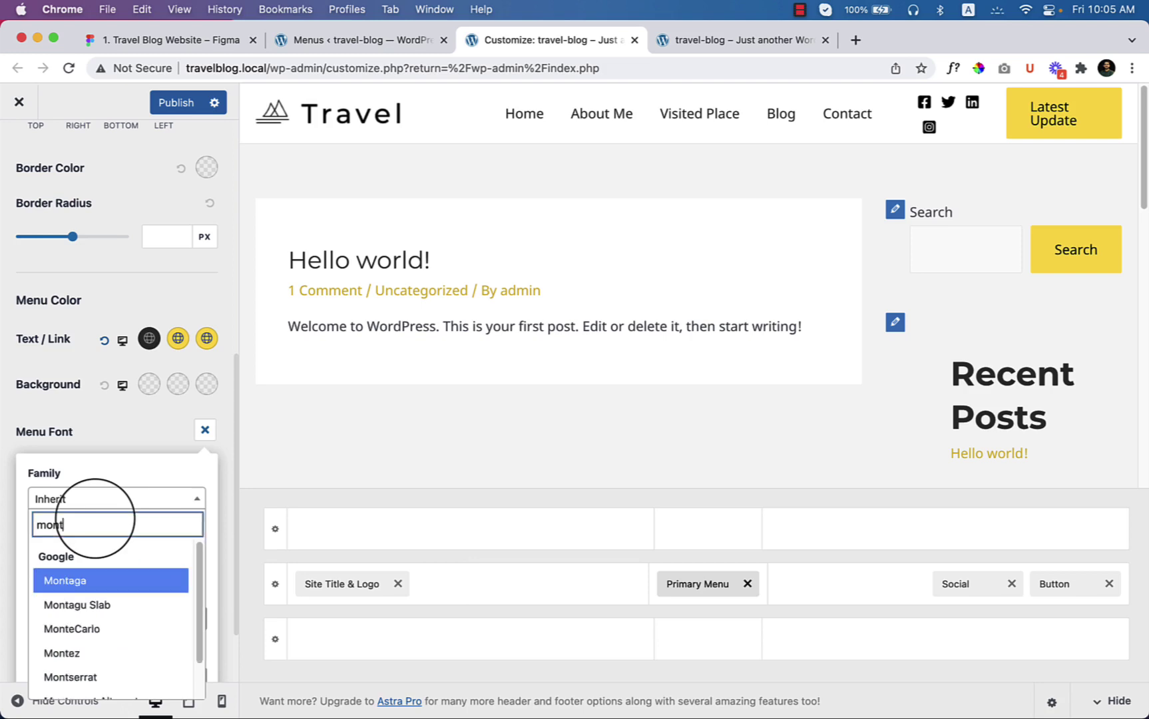
click(98, 676)
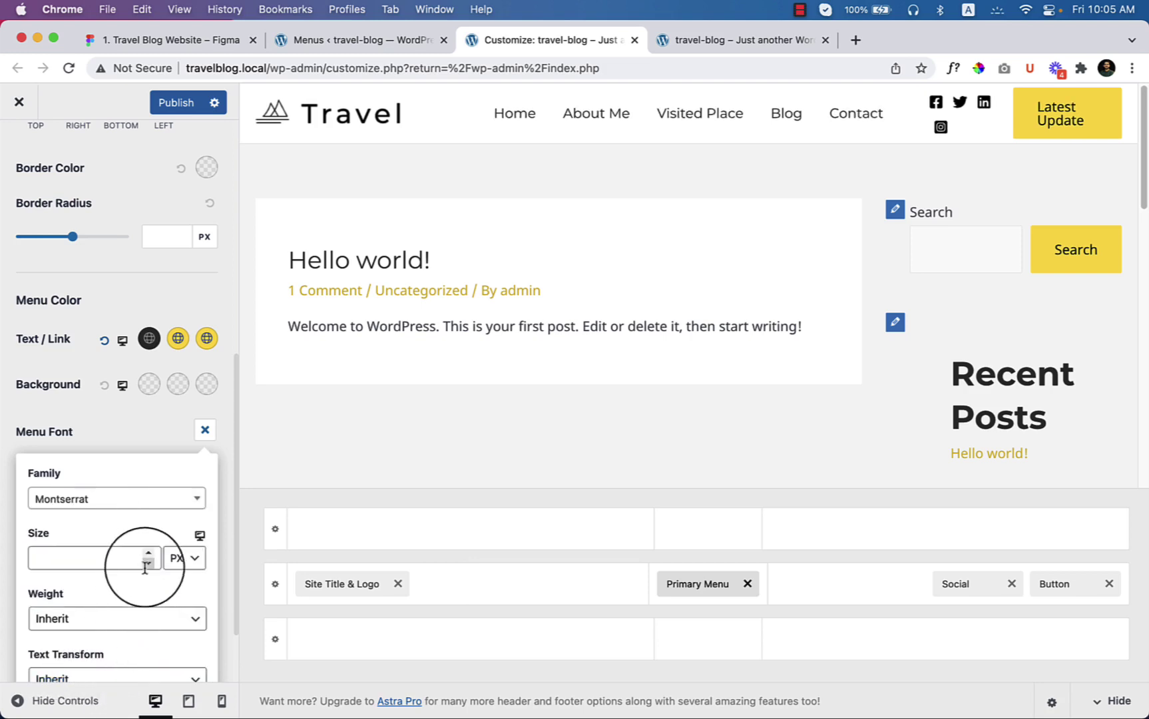
- Set the Primary Menu's font size to 15 px and its weight to Medium 500
text(14)
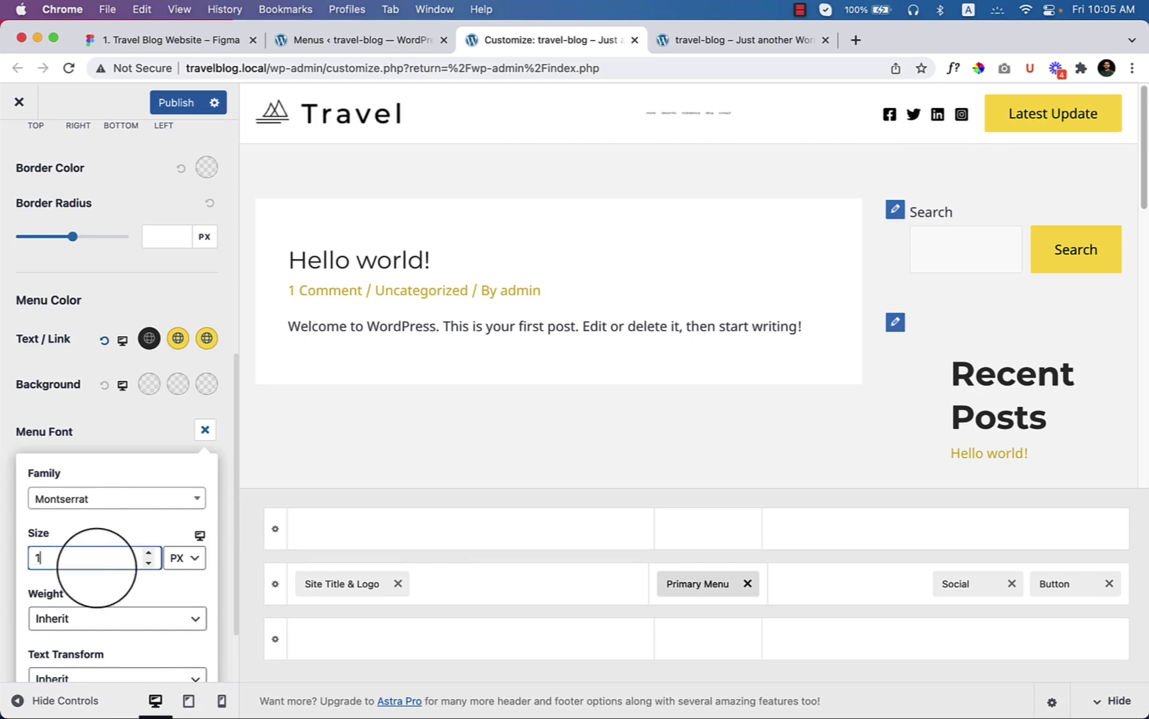
click(149, 553)
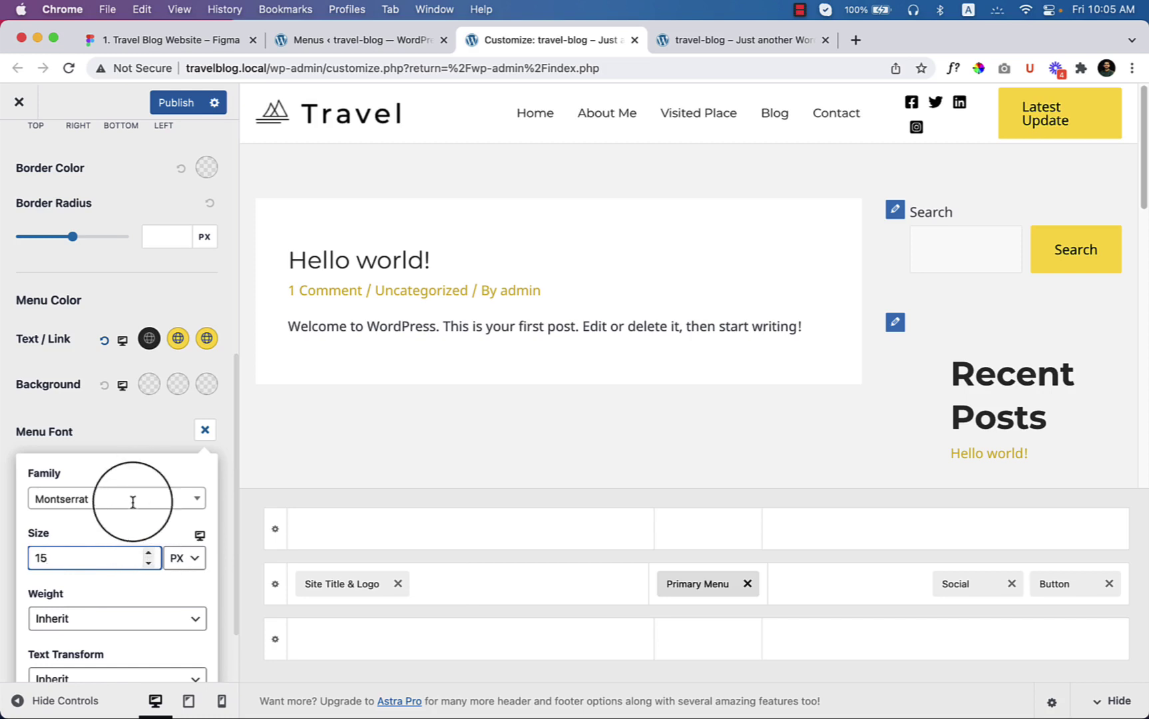
scroll(92, 616, down, 2)
click(93, 578)
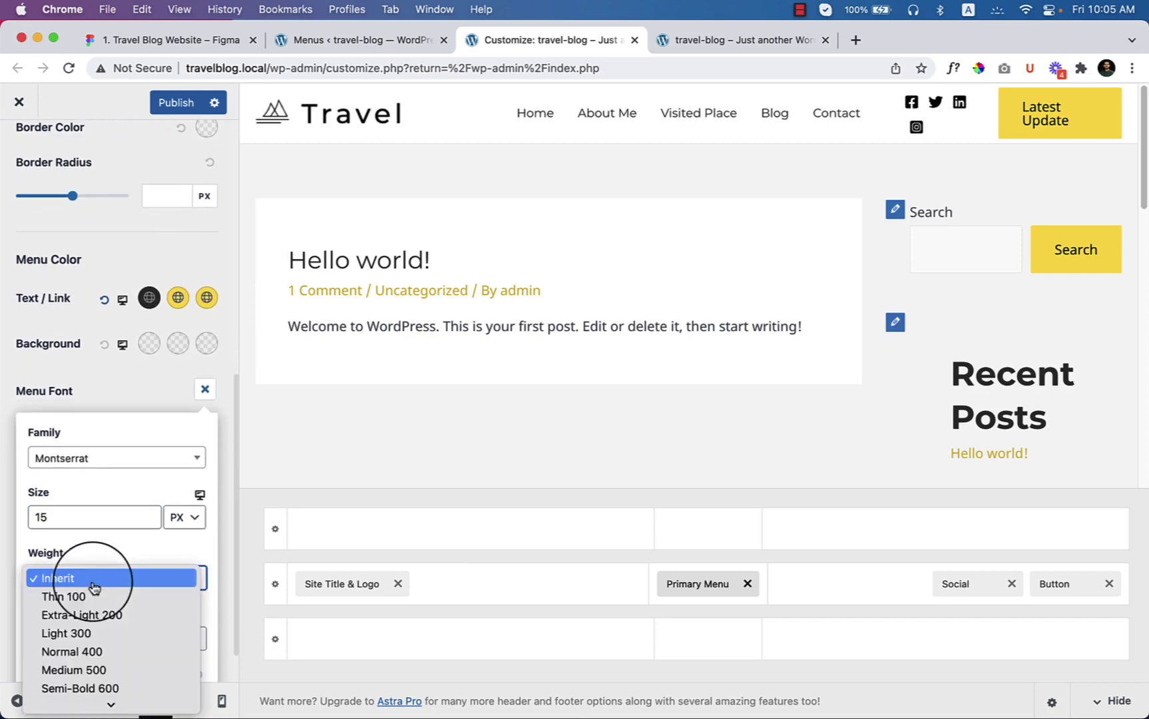
click(105, 671)
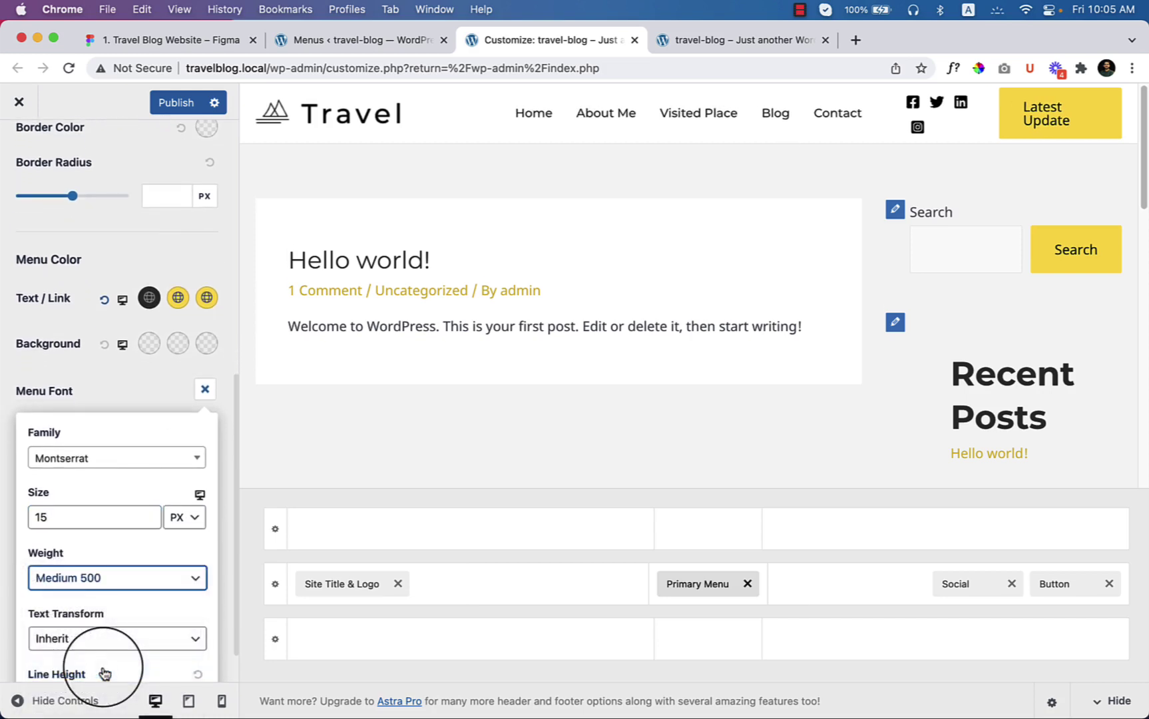
click(135, 414)
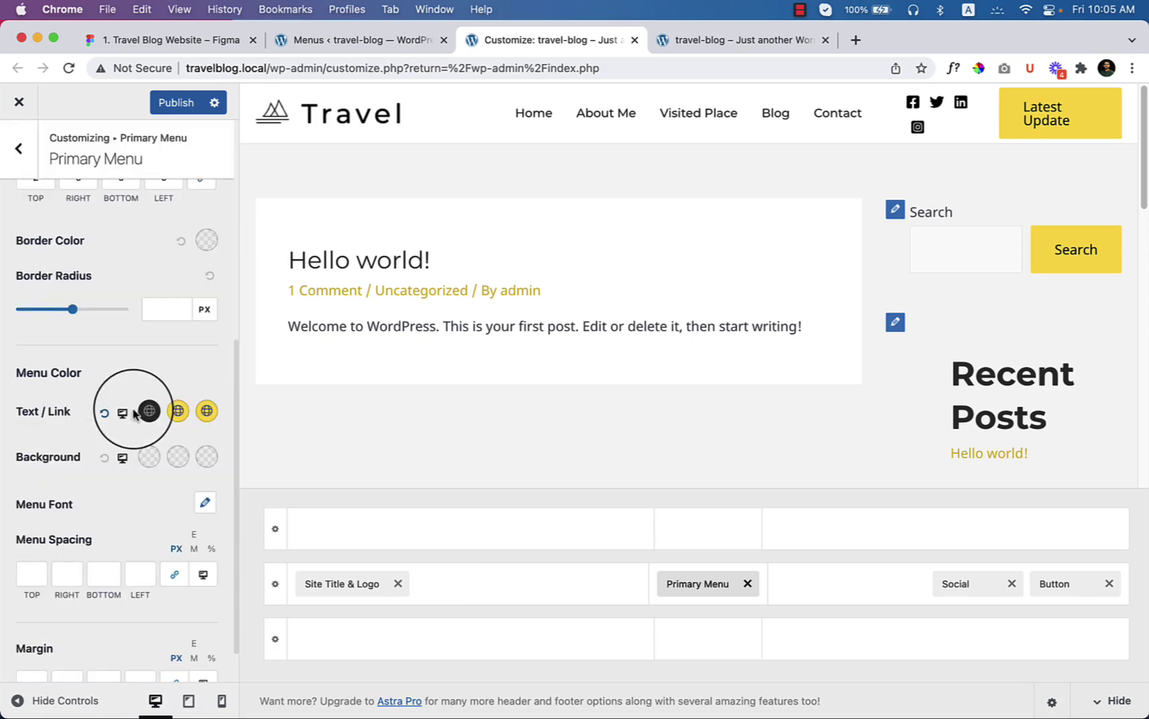
- Check the styled menu in the full-width preview with the controls hidden and compare it with the Figma header
click(19, 701)
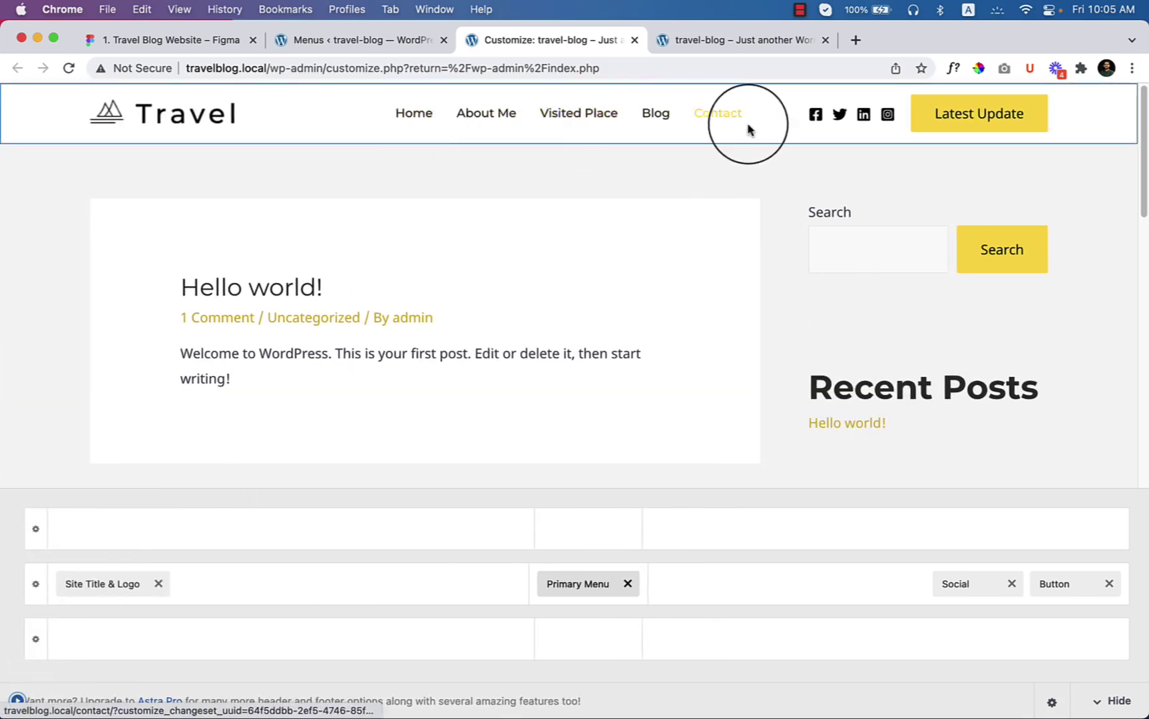
click(176, 41)
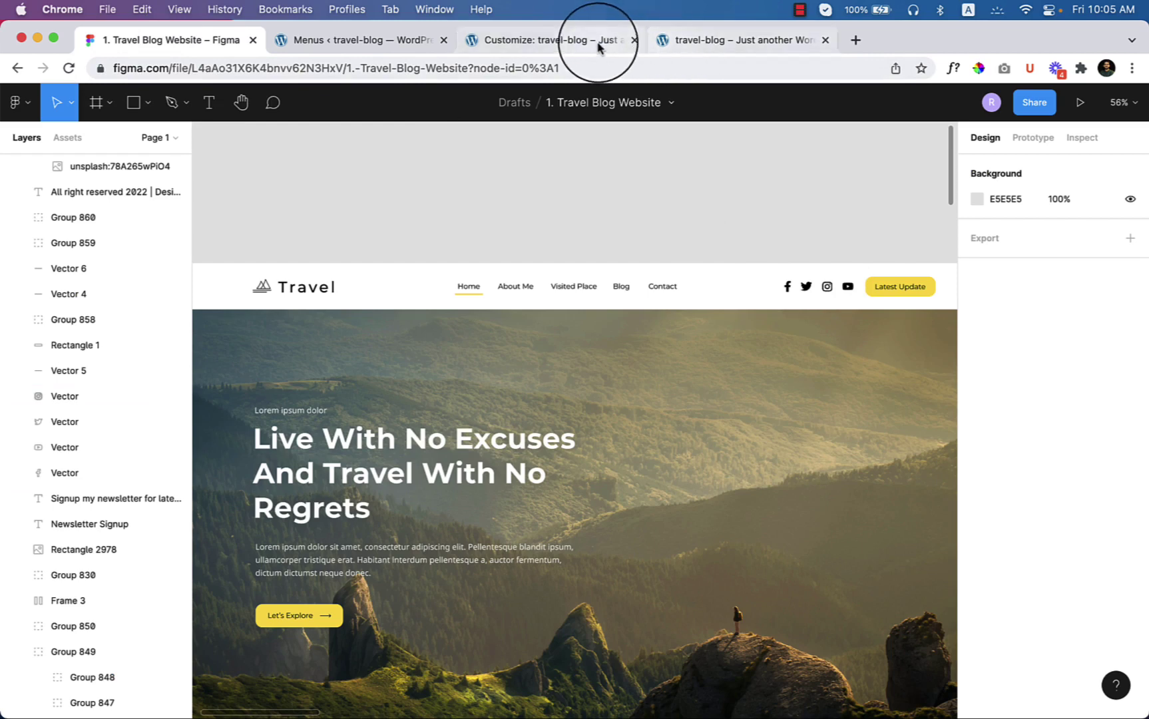
click(547, 47)
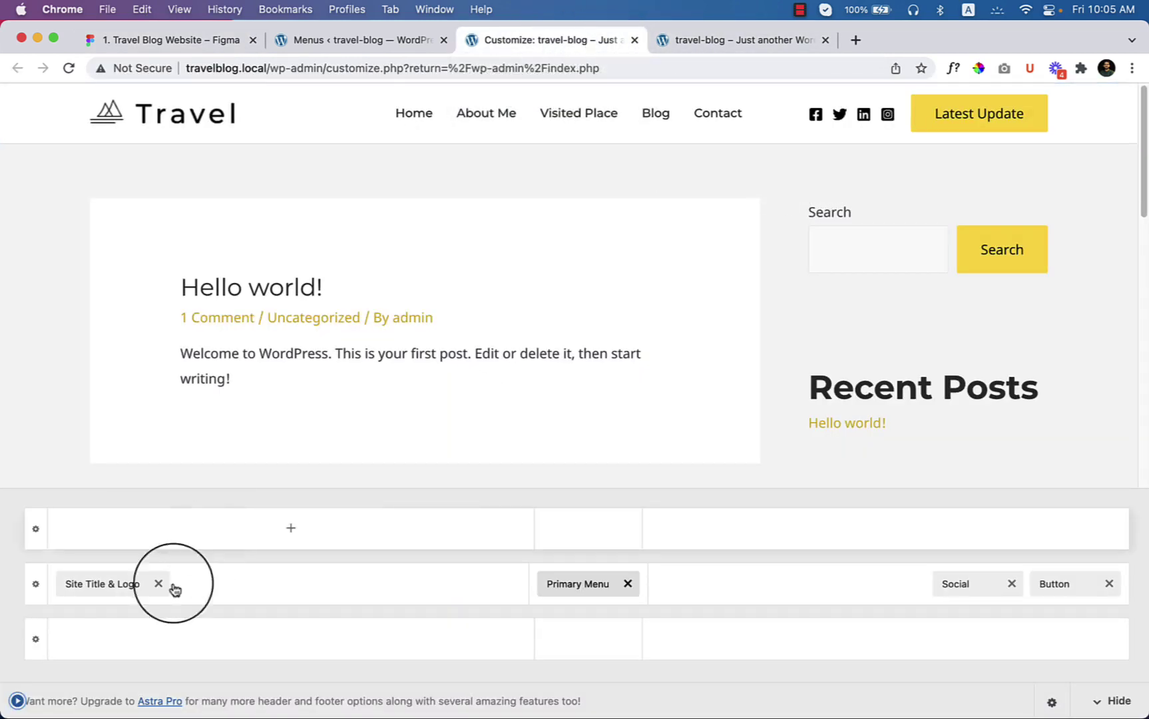
- Show the customizer controls again and examine the Social element's design settings for size, spacing, colors and margin
click(17, 701)
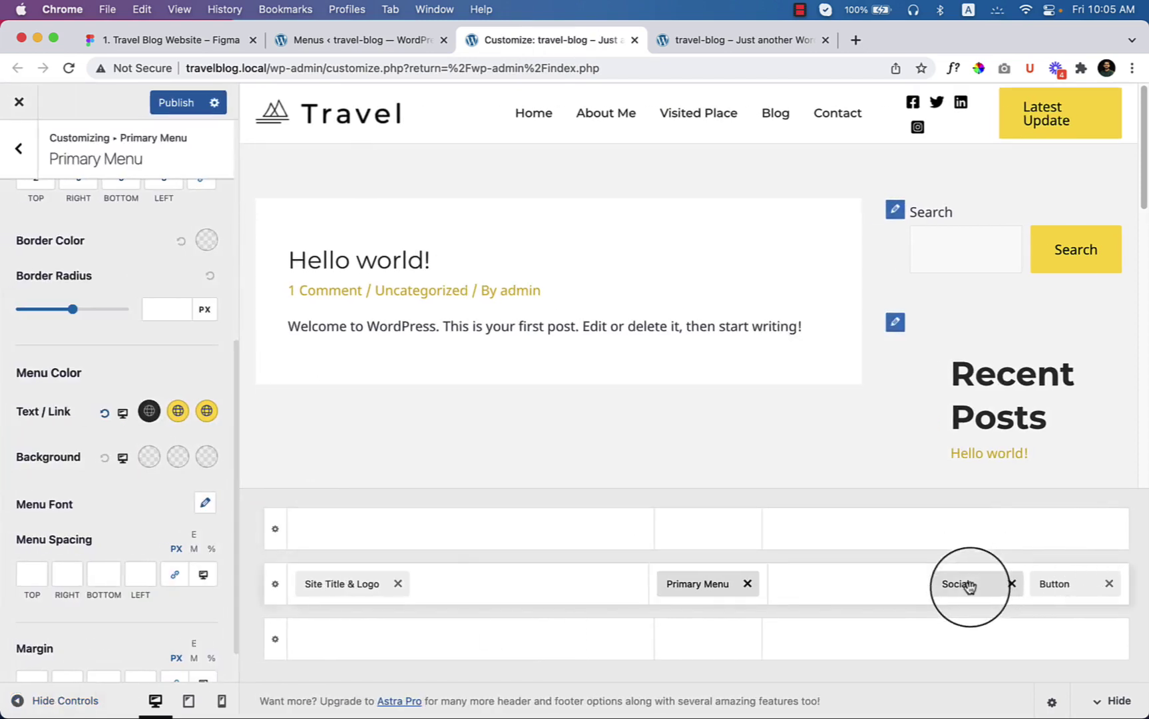
click(965, 584)
click(175, 218)
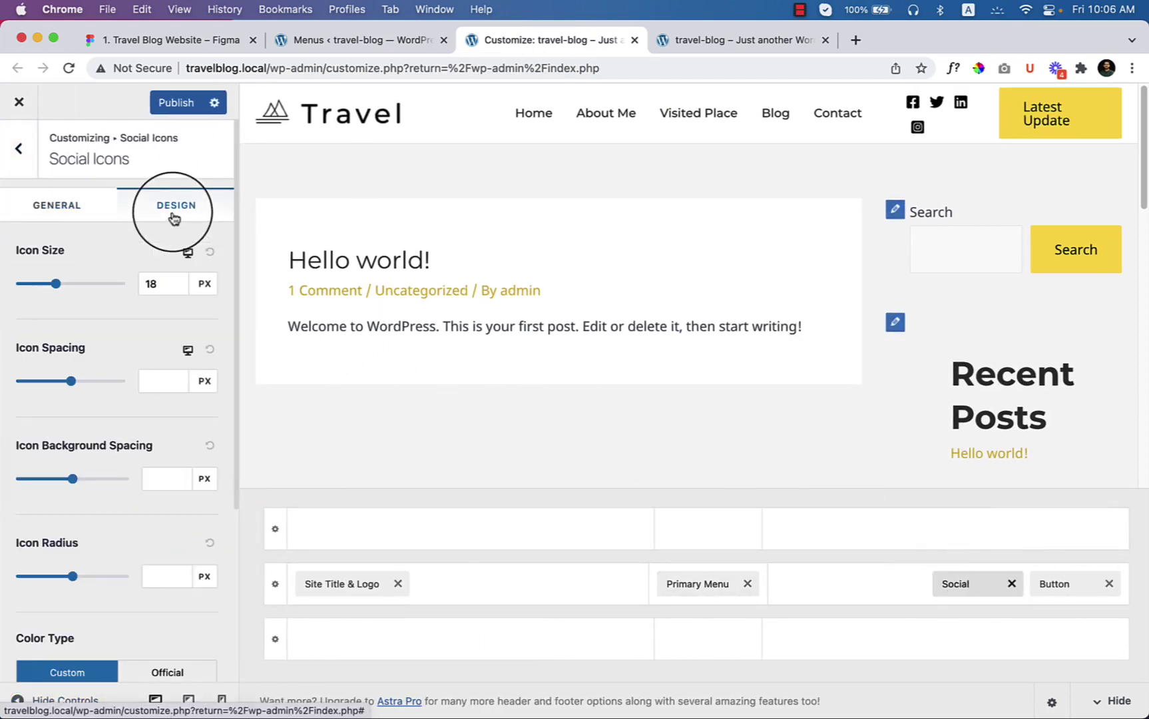
scroll(83, 498, down, 1)
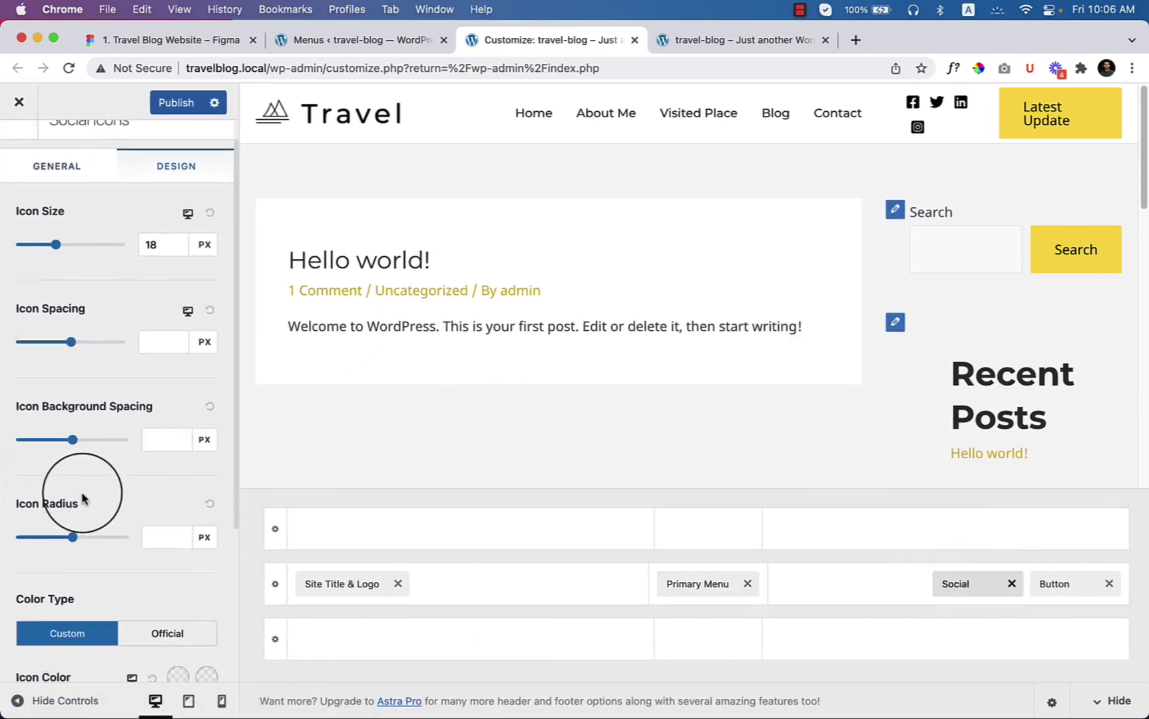
scroll(83, 498, down, 3)
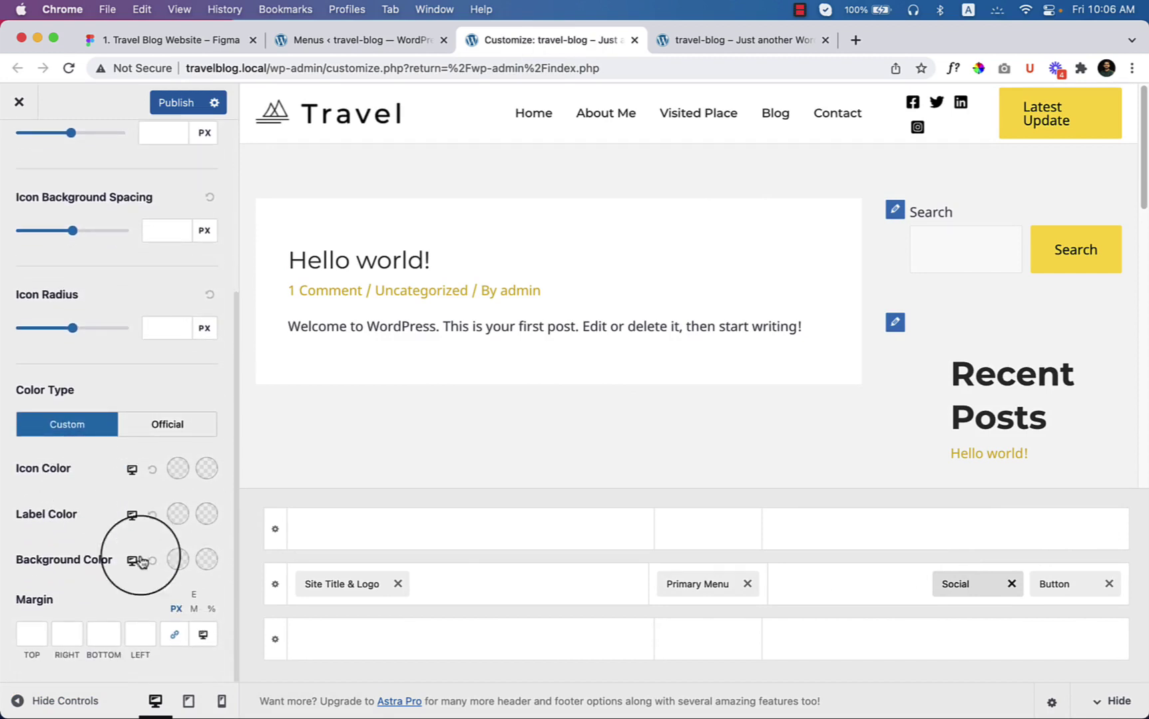
scroll(128, 523, up, 4)
scroll(128, 523, down, 4)
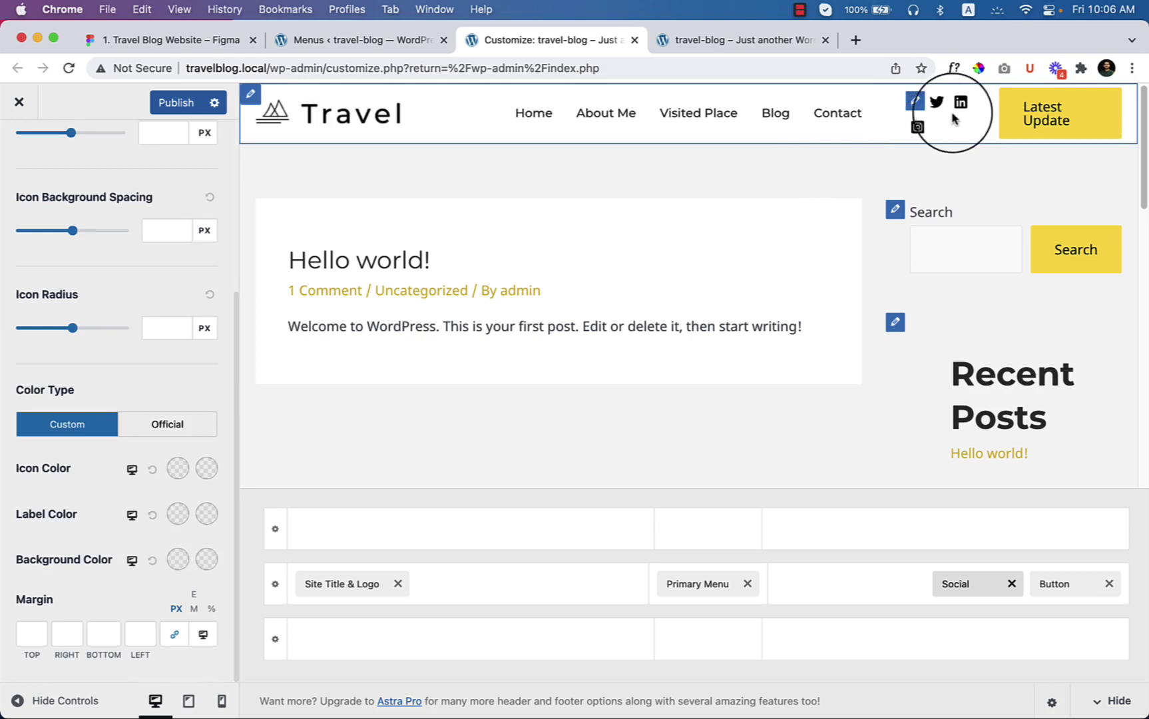
scroll(153, 328, up, 4)
click(29, 197)
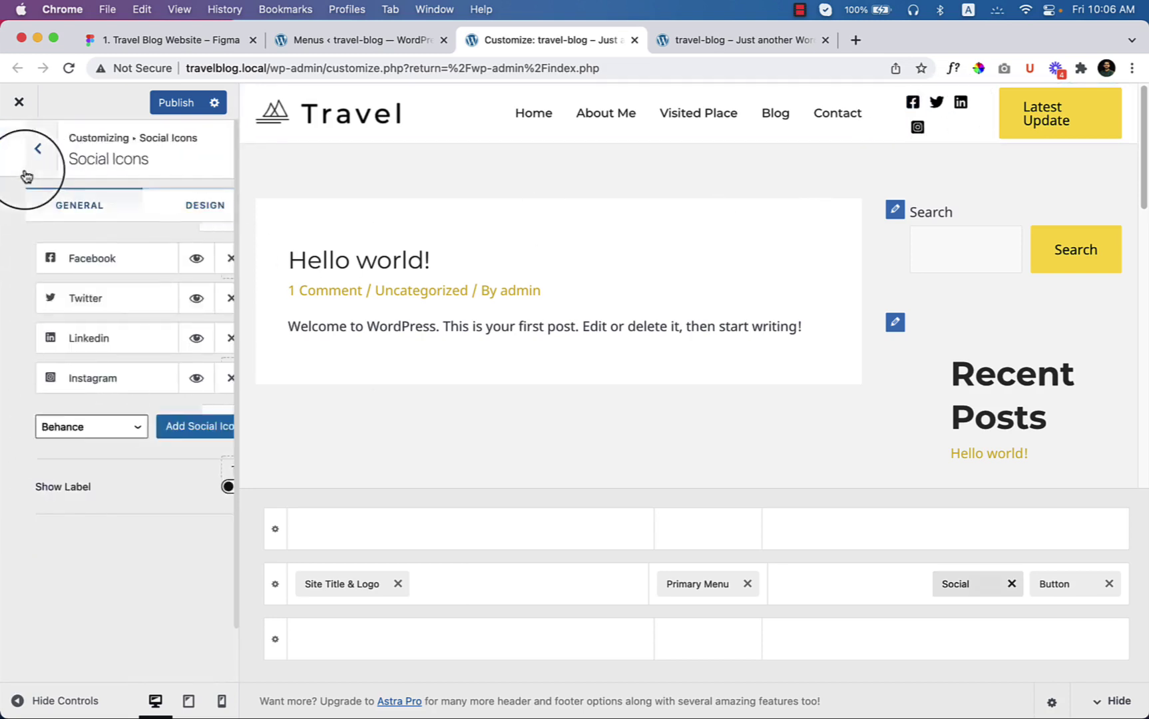
- Return to the Header Builder, publish the header changes, and reload the live travel-blog site to check them
click(19, 149)
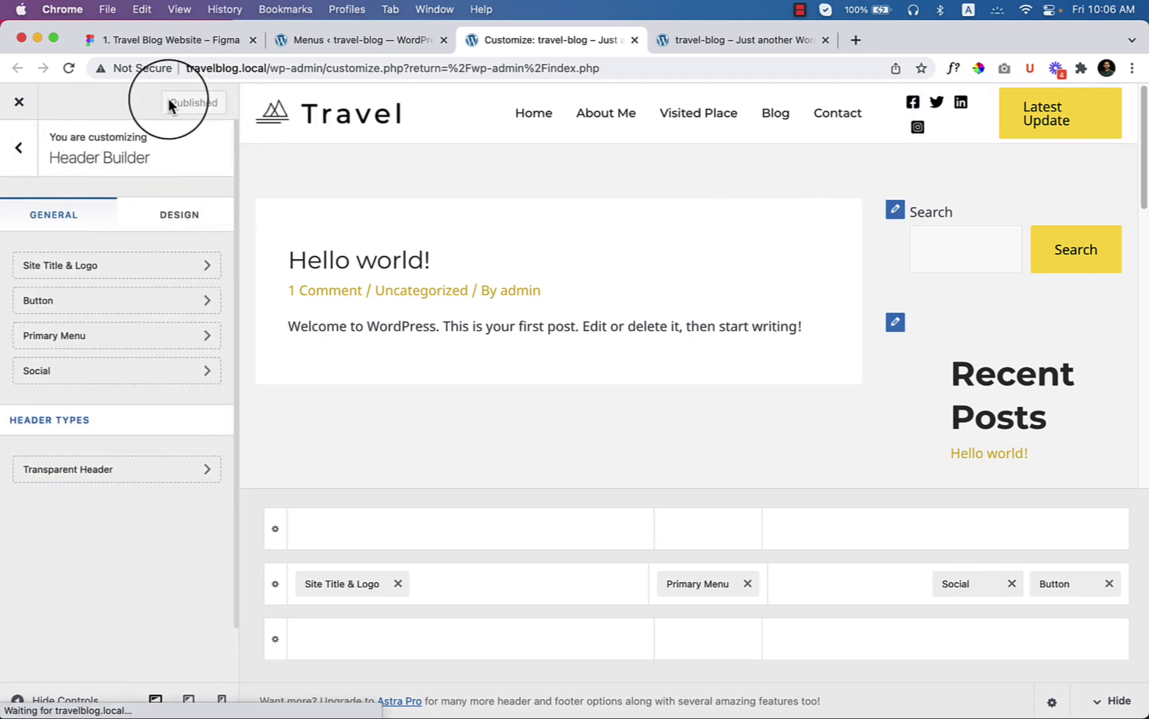
click(739, 44)
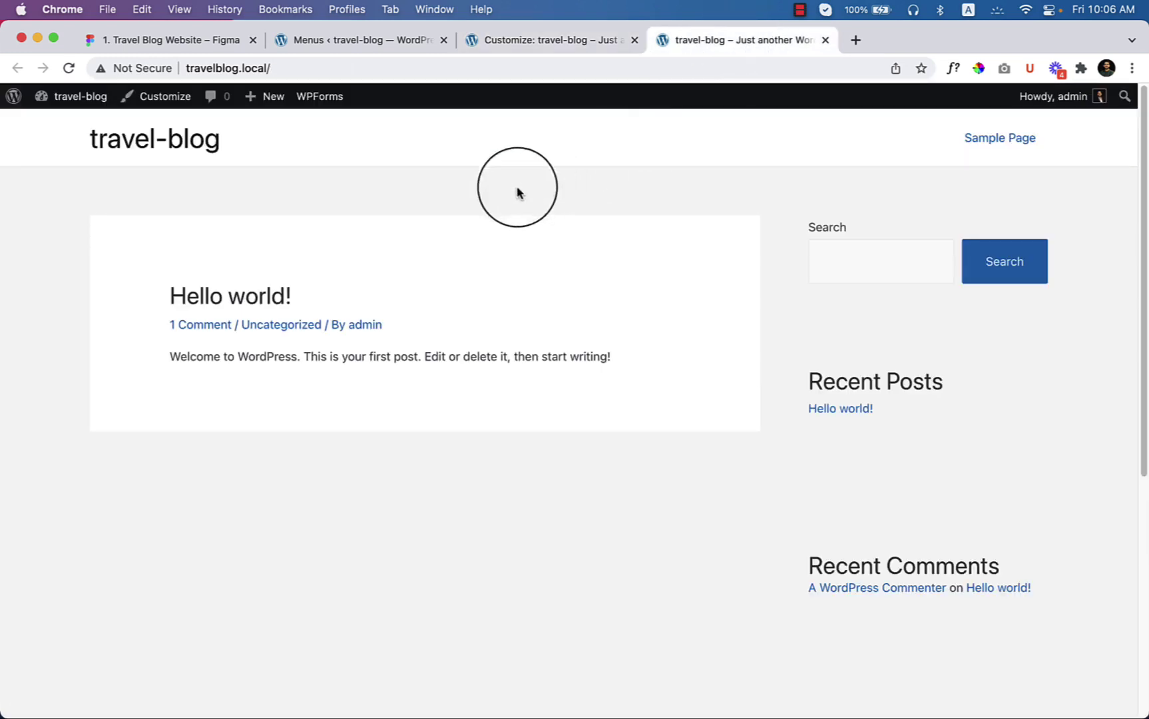
right_click(426, 190)
click(514, 236)
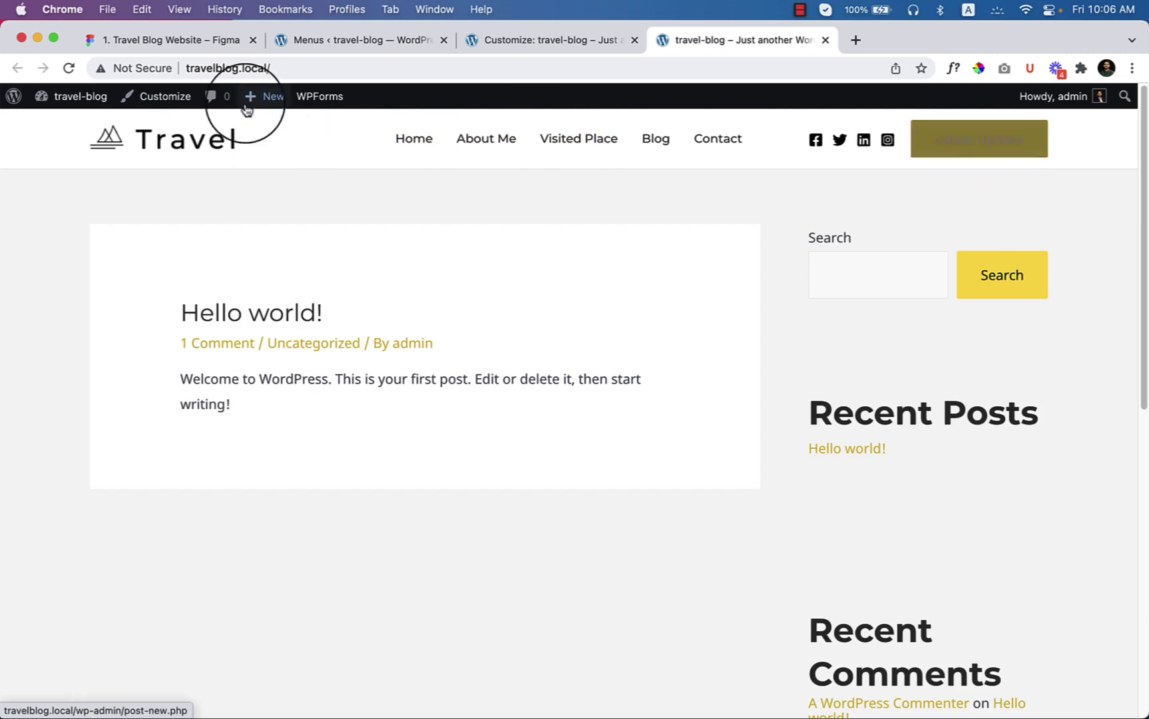
- Check the Figma header's button, then apply the filled, fully rounded button preset in the customizer's global button settings
click(205, 39)
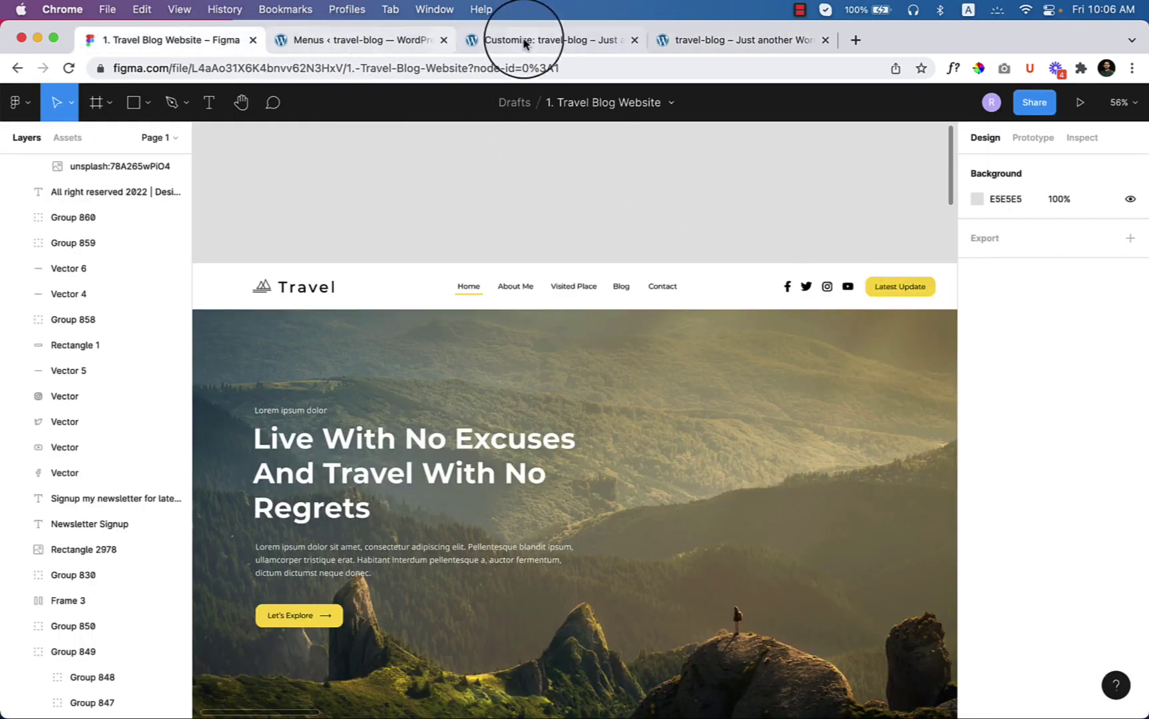
click(584, 40)
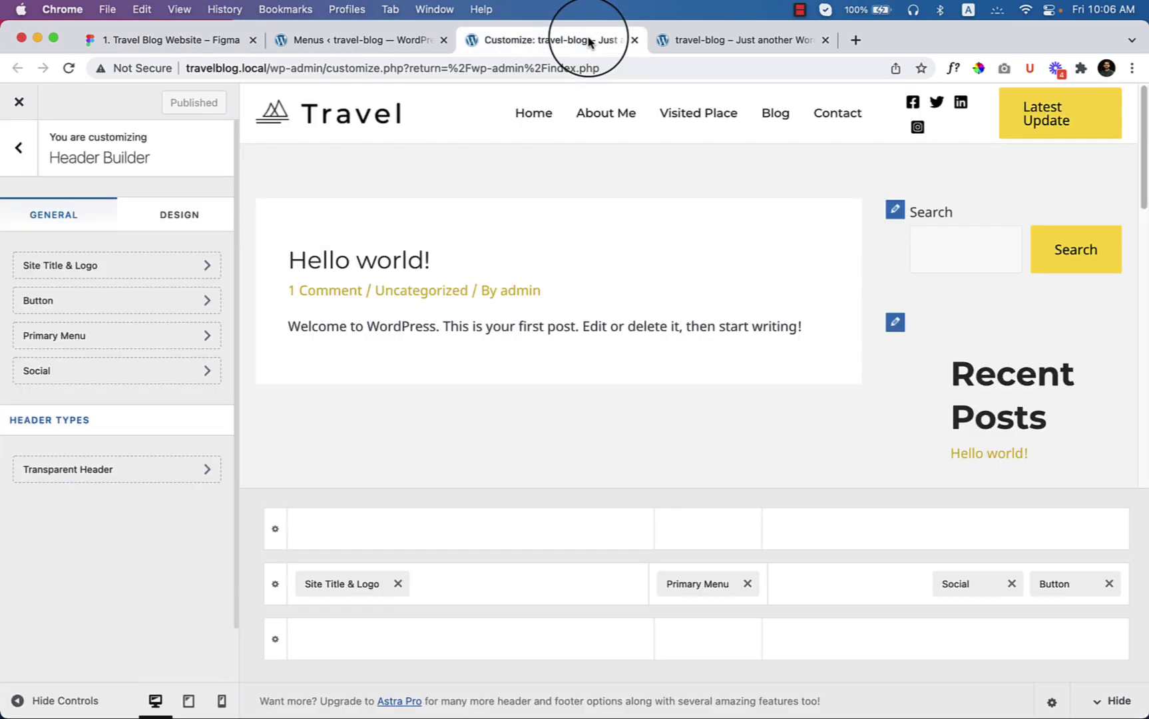
click(18, 151)
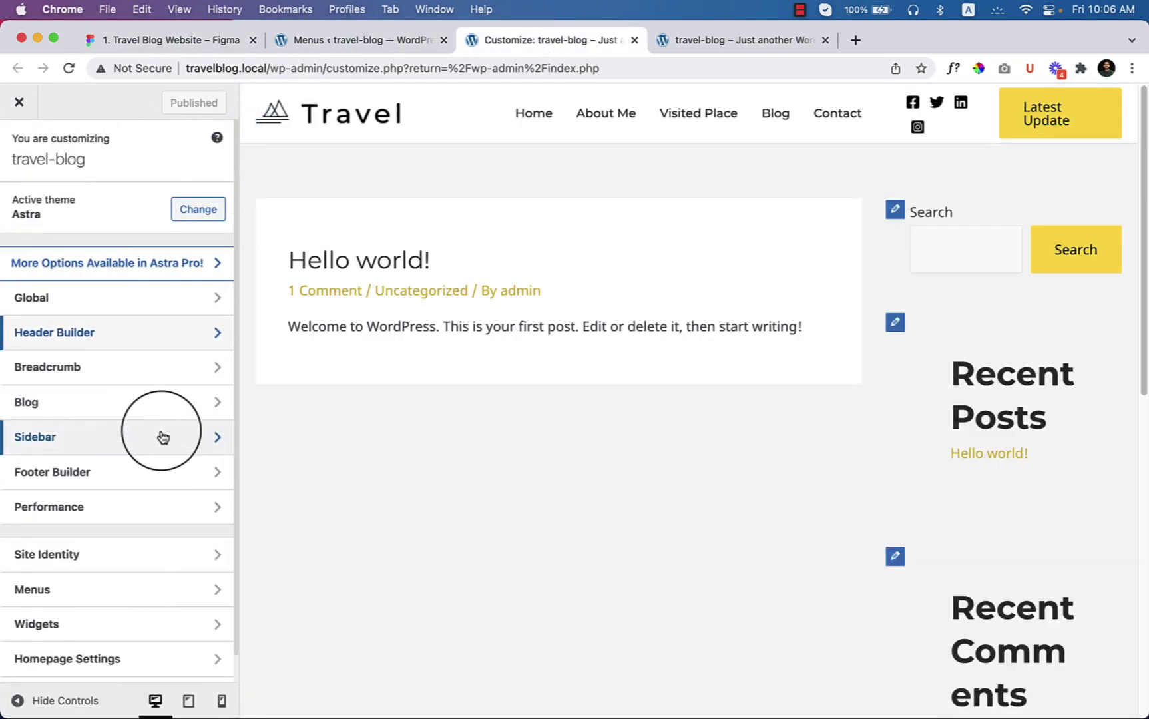
click(185, 299)
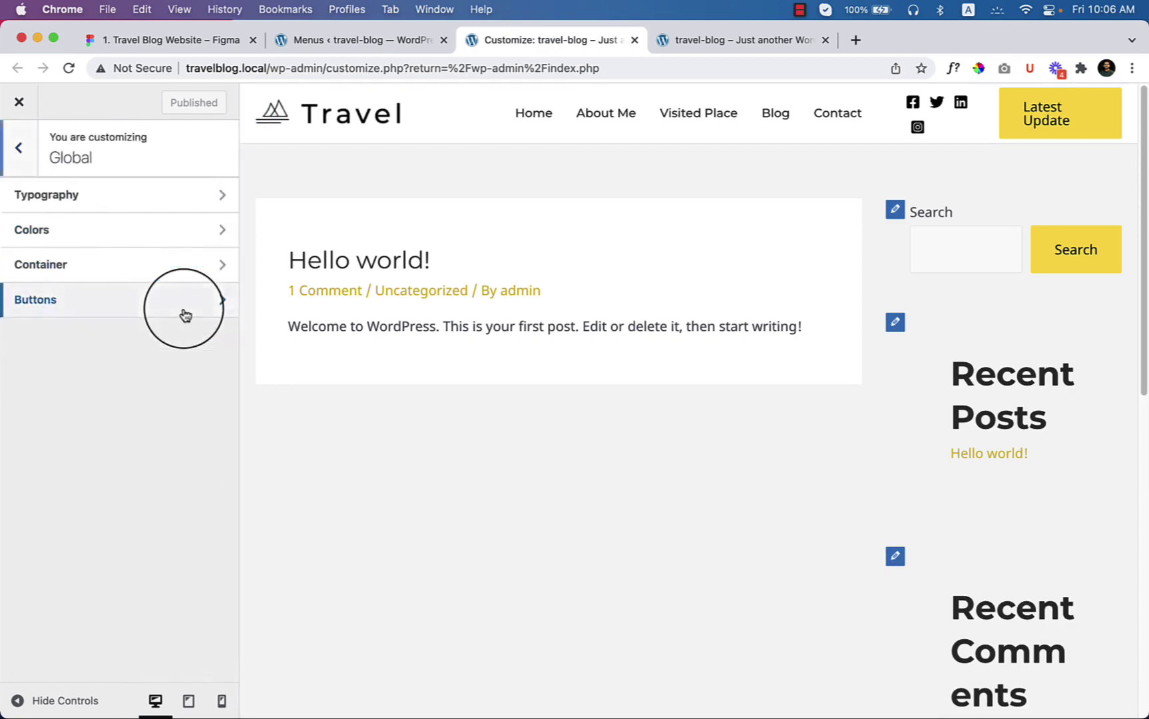
click(118, 315)
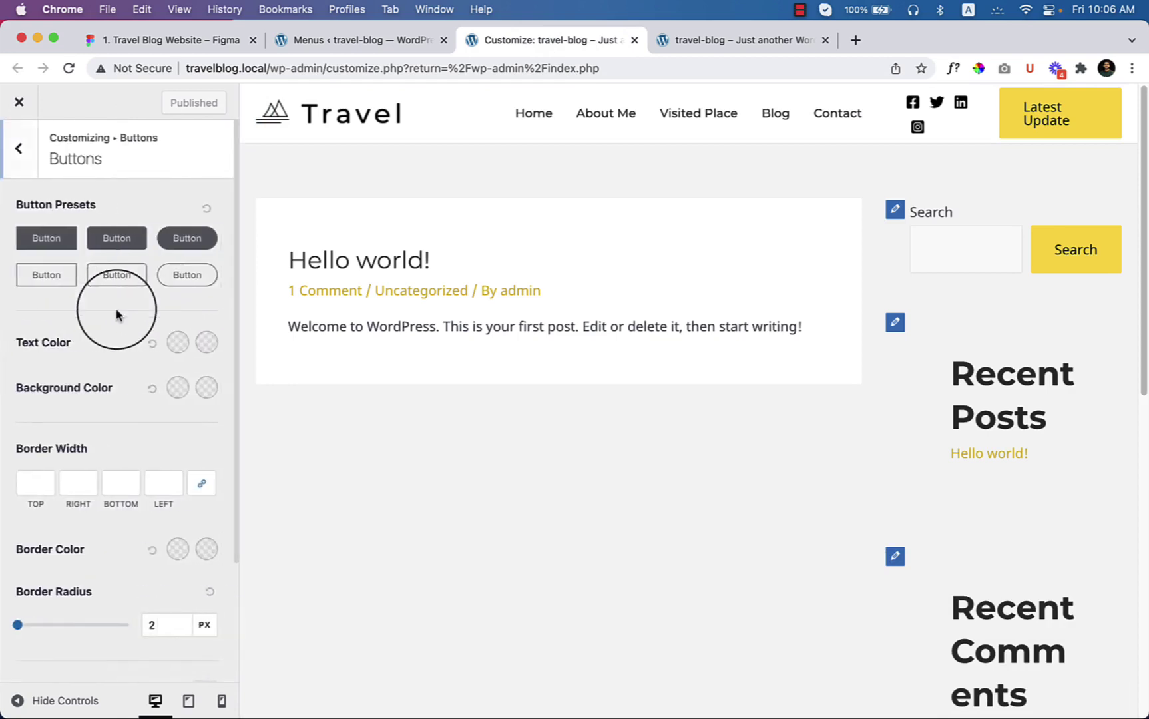
click(176, 248)
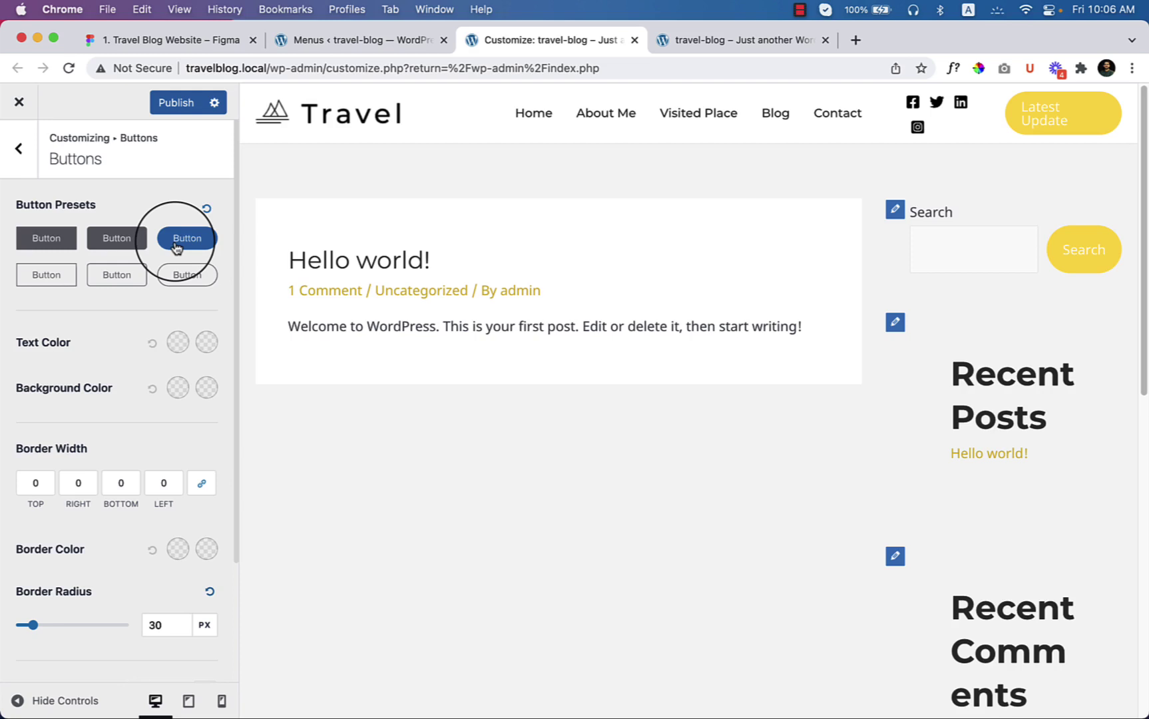
- Compare the rounded Latest Update button in the full-width preview with the button in the Figma header
click(19, 699)
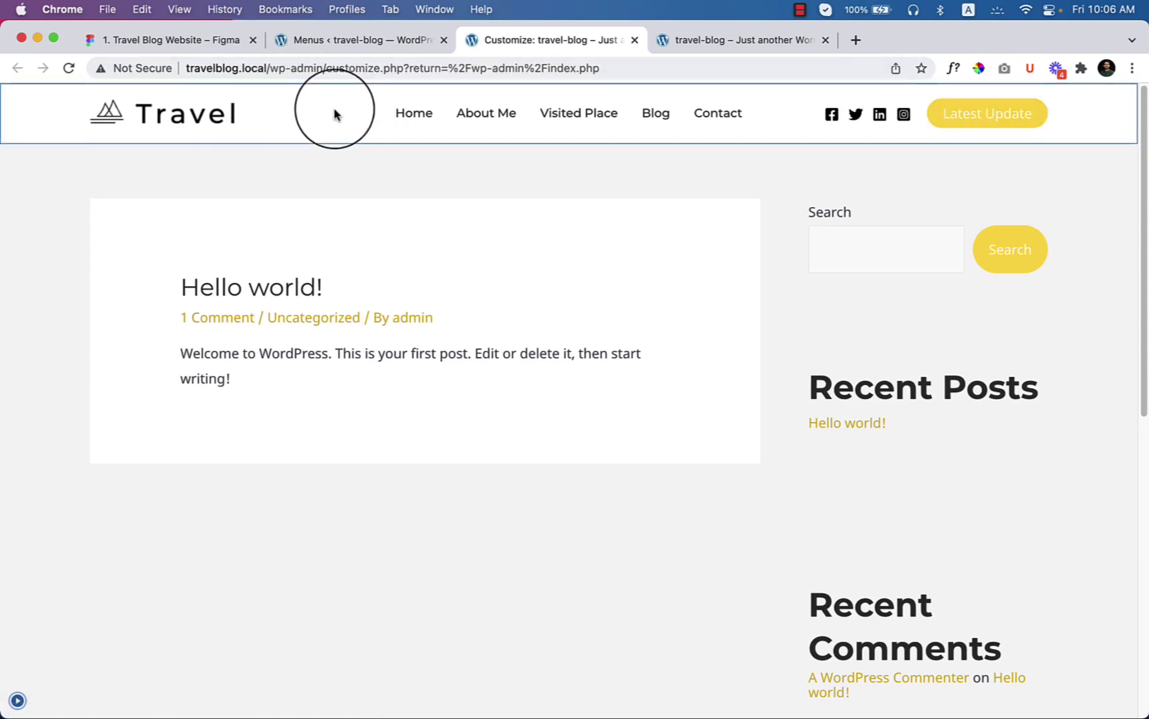
click(175, 41)
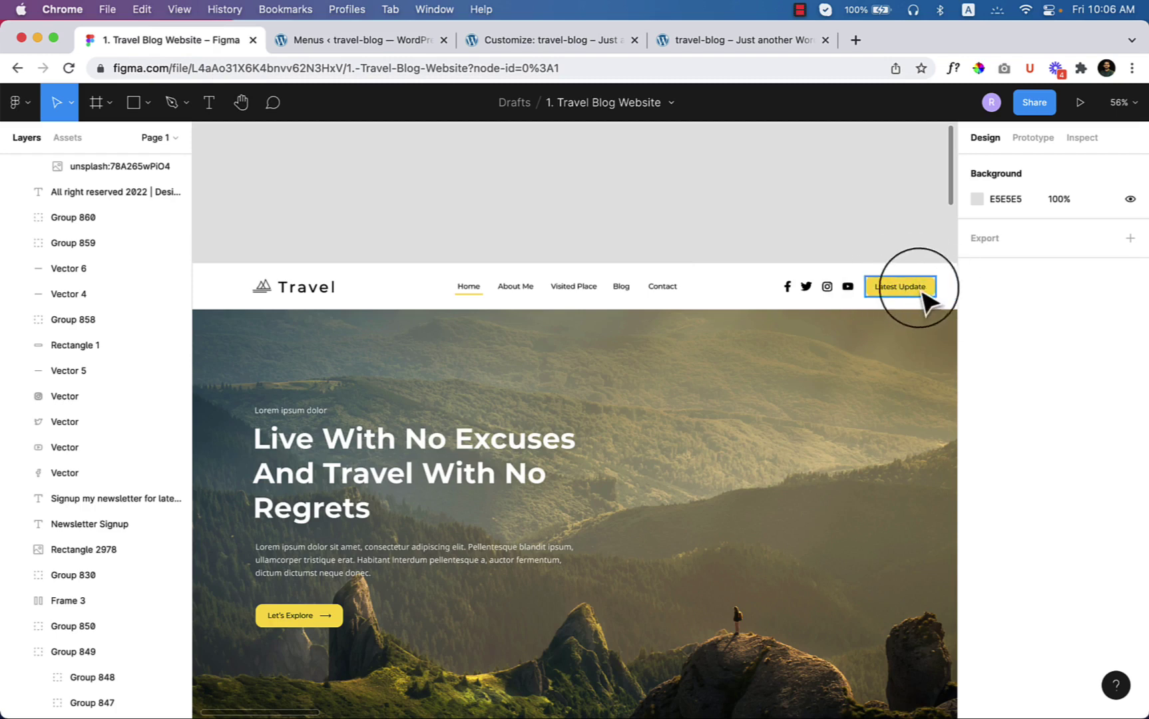
click(547, 43)
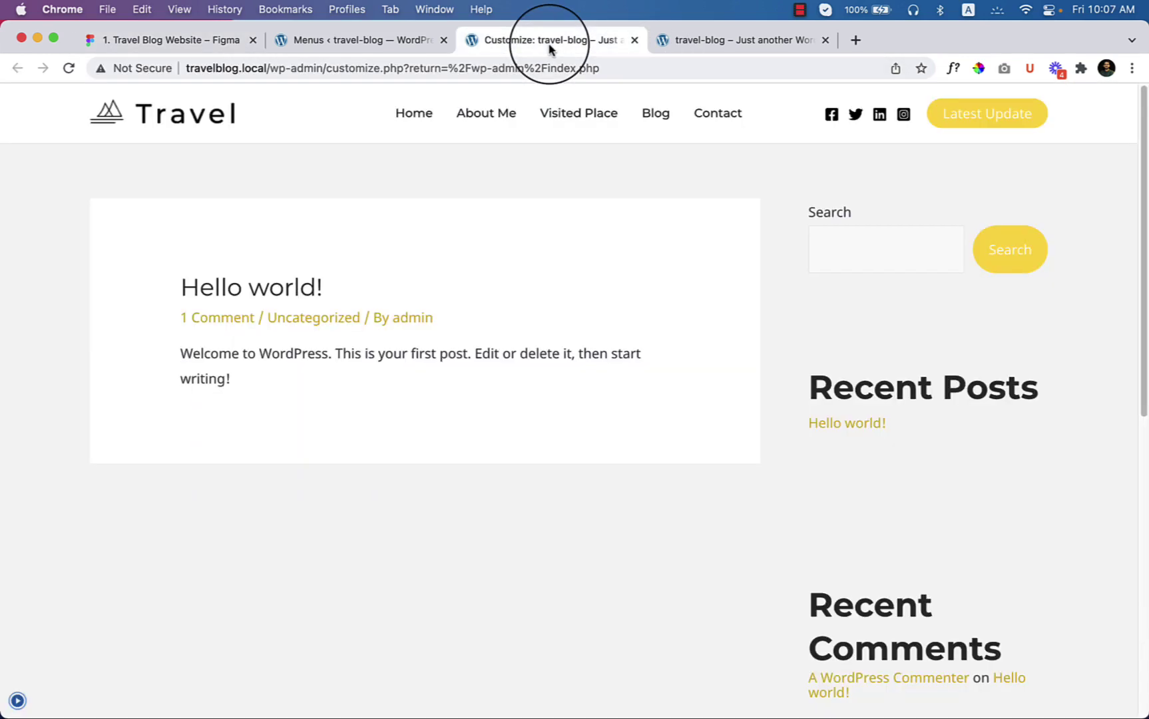
- Show the customizer controls again and set the global buttons' normal text color to the dark palette color #3A3A3A
click(18, 702)
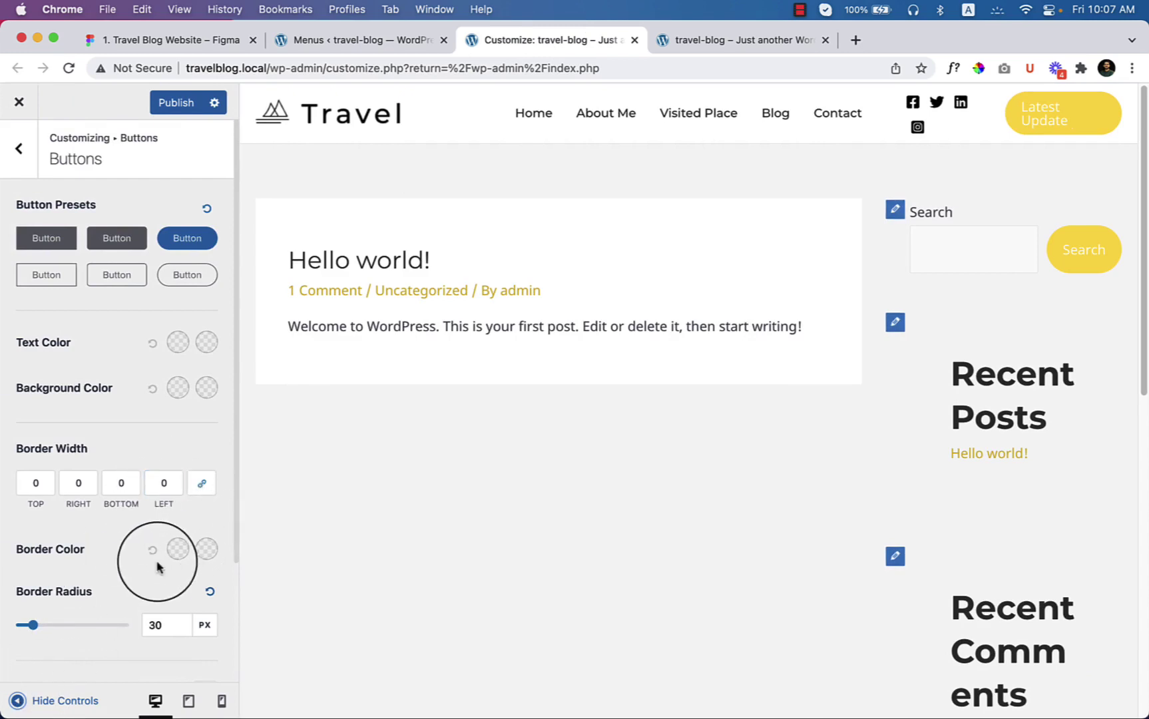
scroll(158, 565, down, 3)
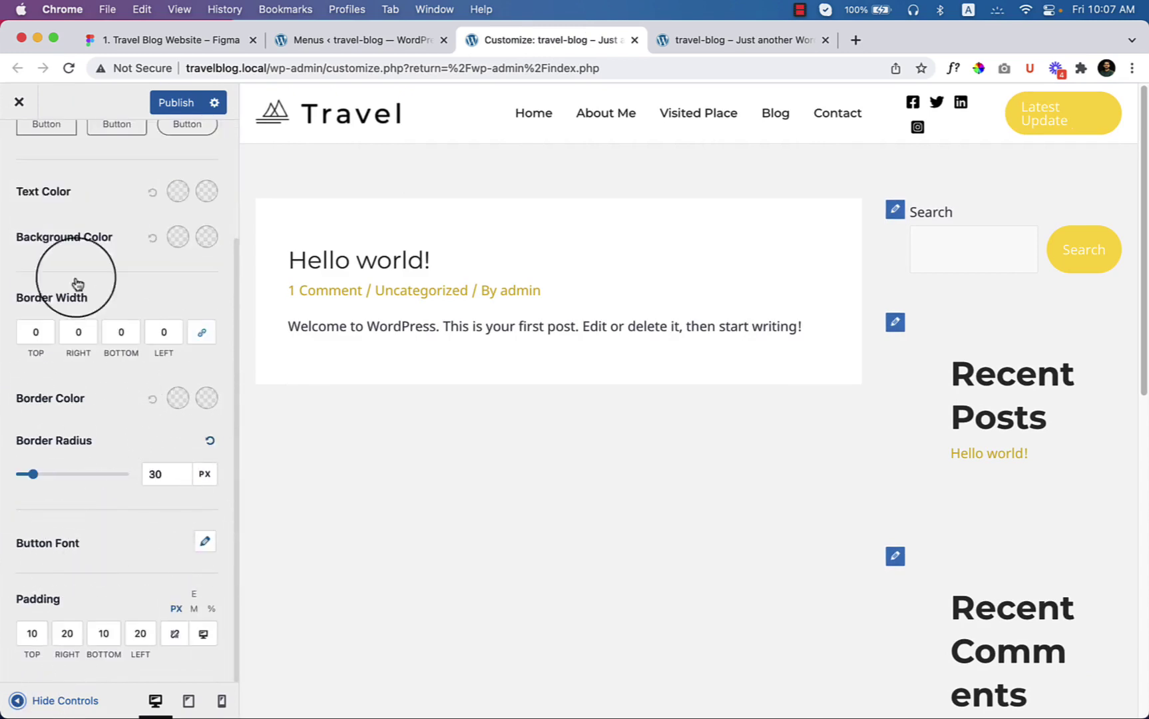
click(178, 192)
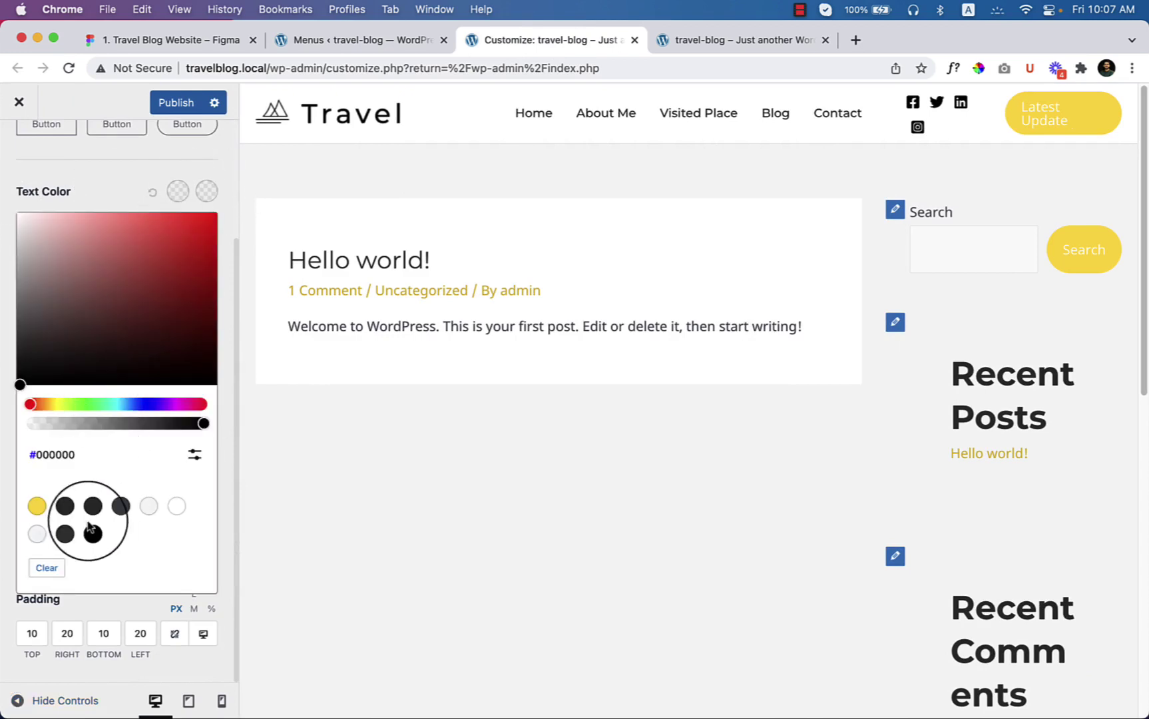
click(66, 508)
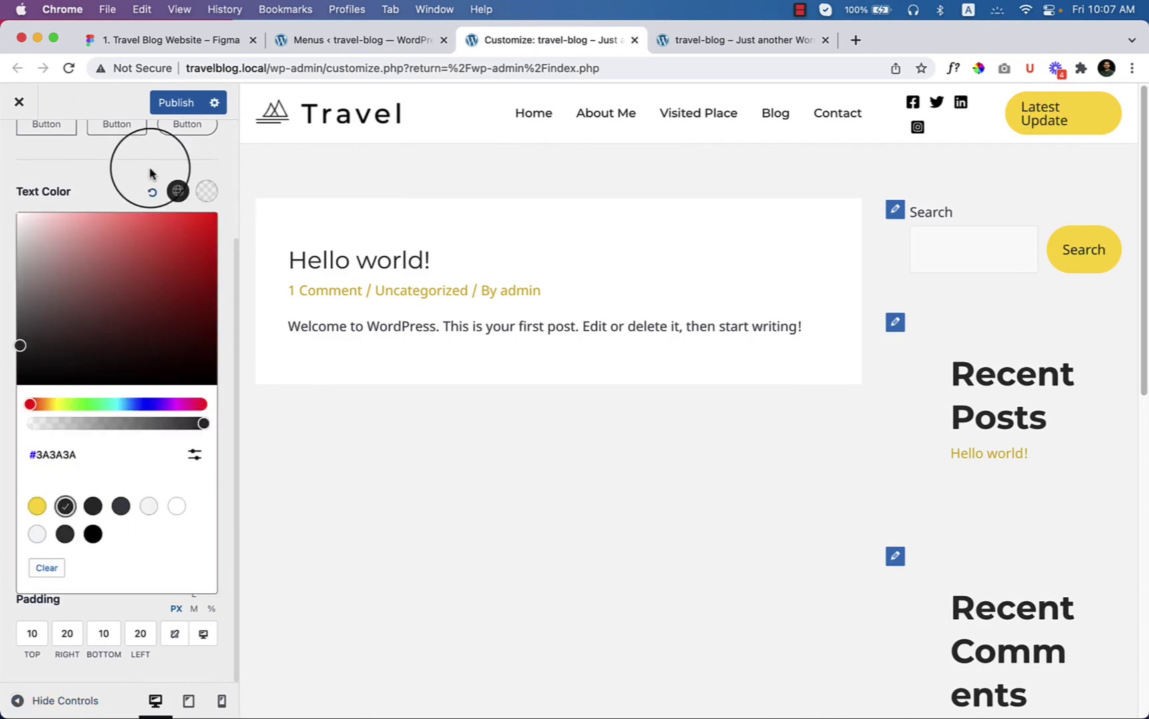
click(108, 188)
- Set the global button font size to 15 px
click(204, 542)
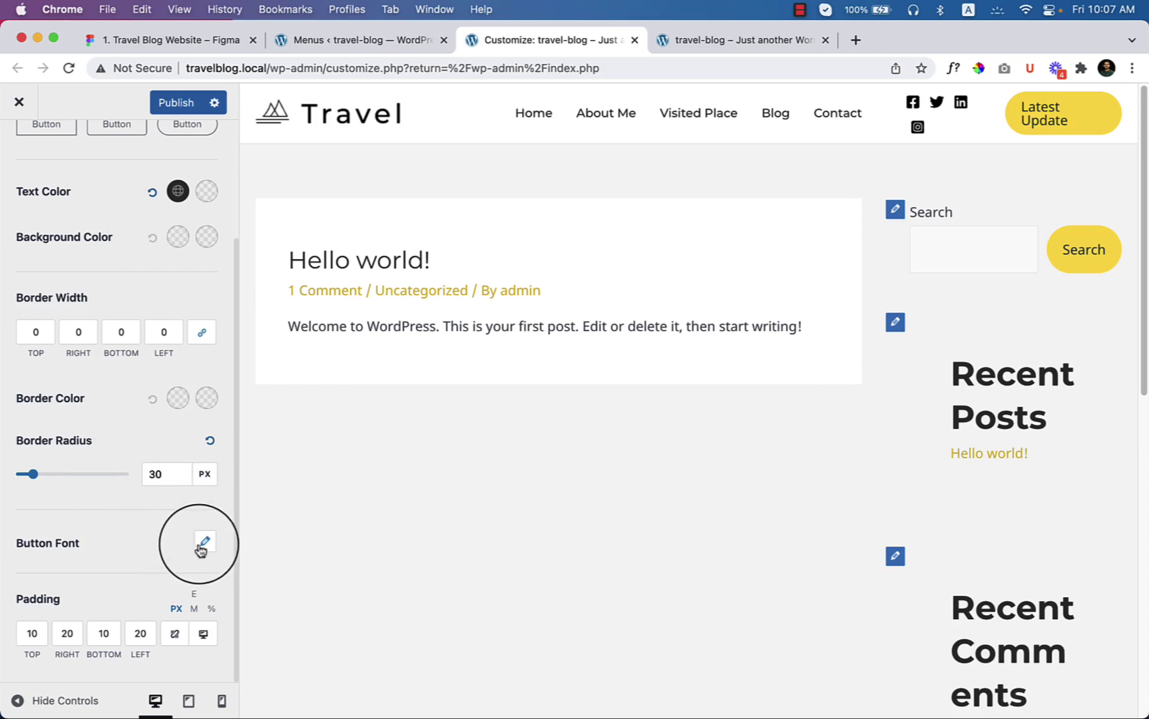
scroll(141, 530, down, 5)
click(53, 403)
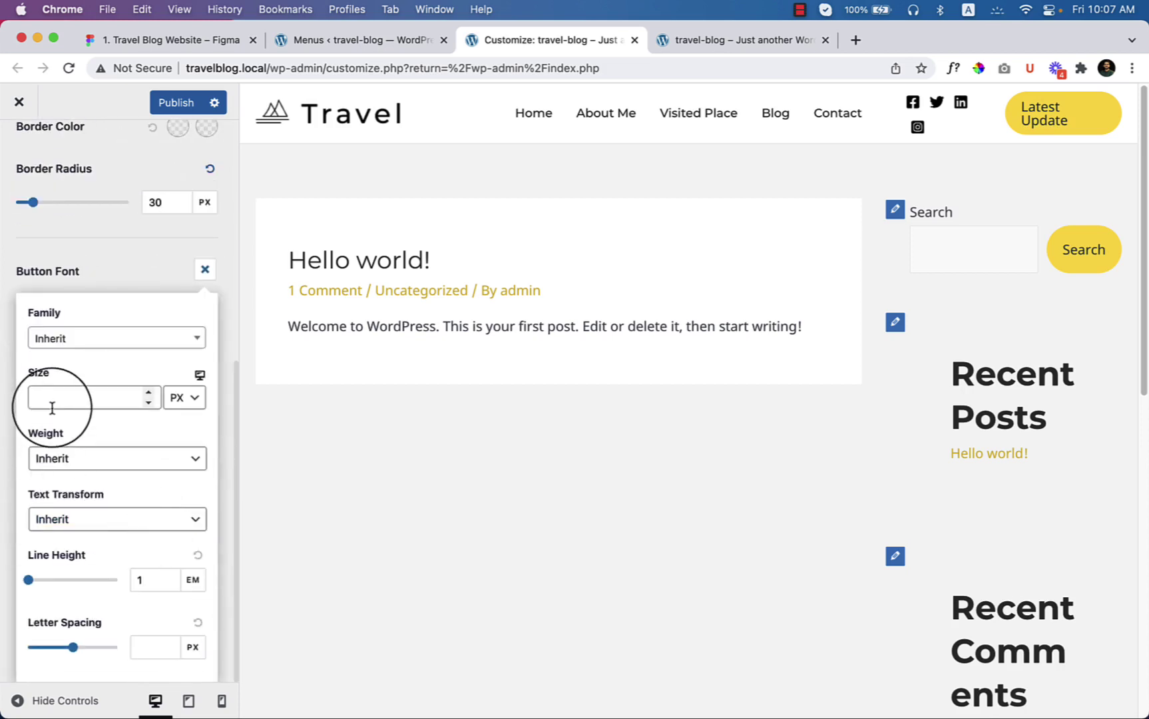
text(15)
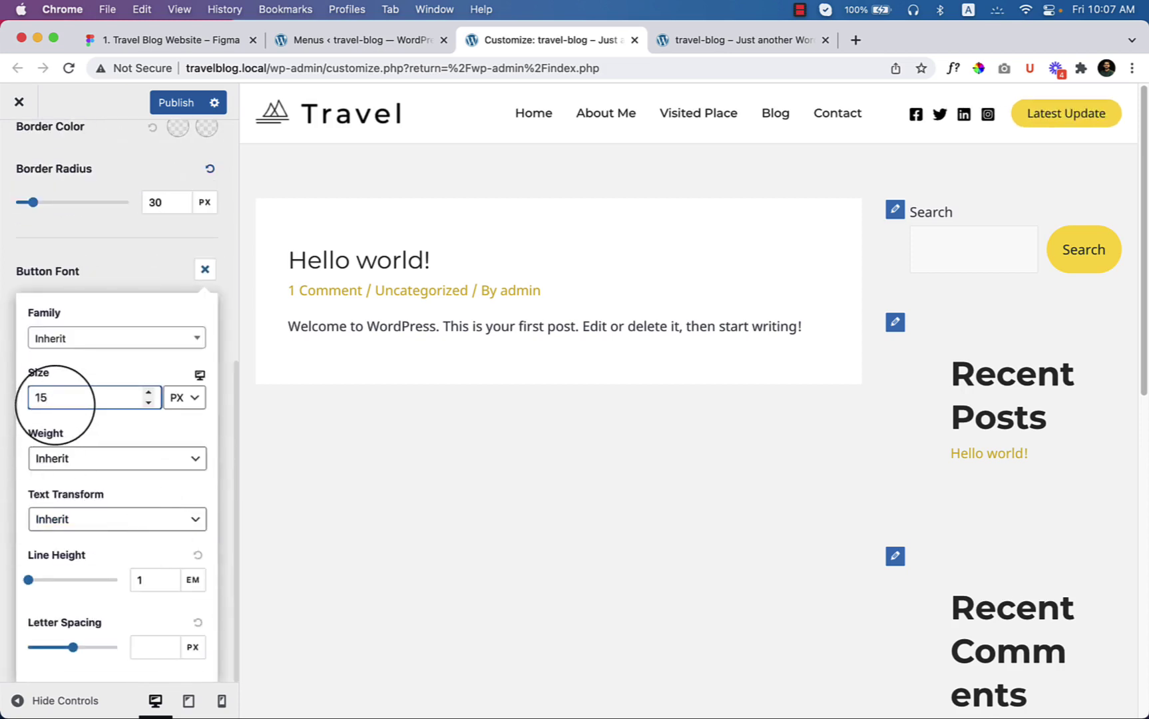
click(107, 283)
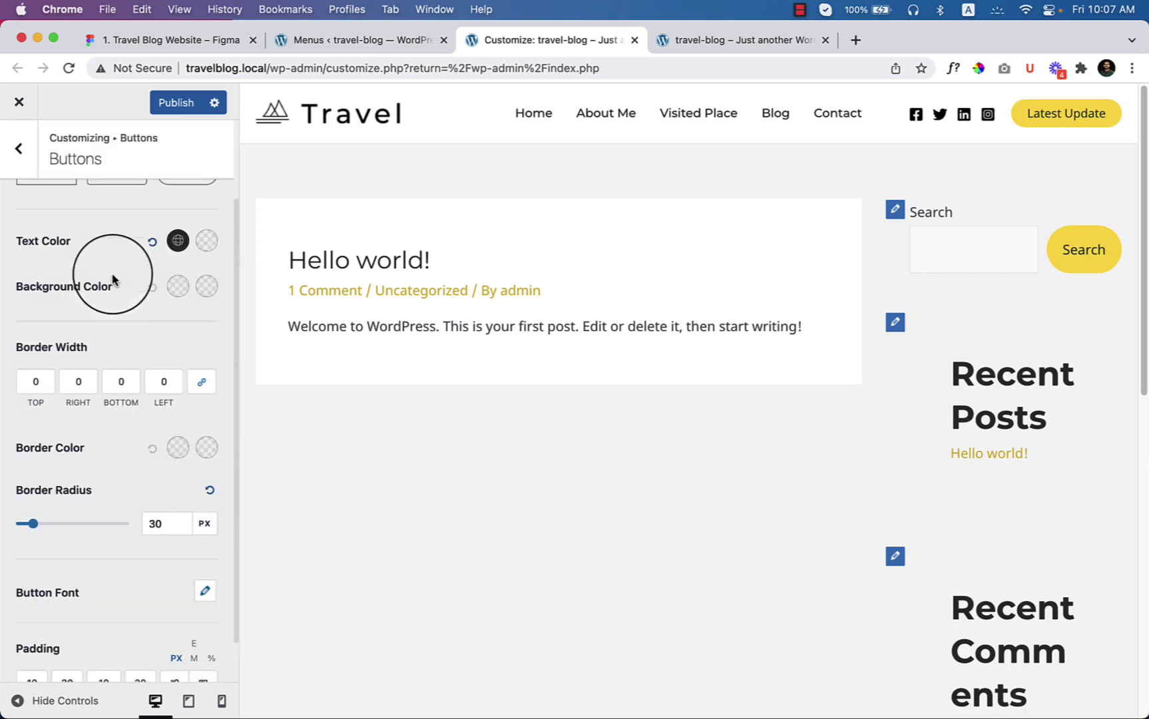
- Set the global buttons' top and bottom padding to 13 px each
scroll(84, 542, down, 1)
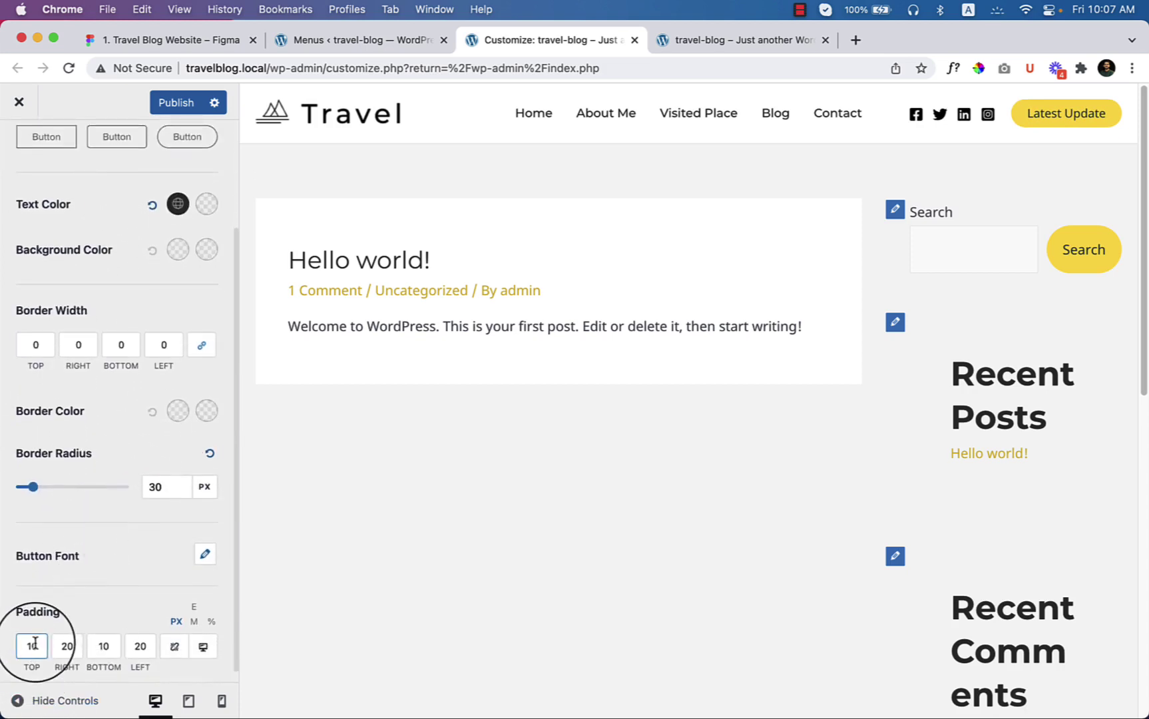
click(55, 647)
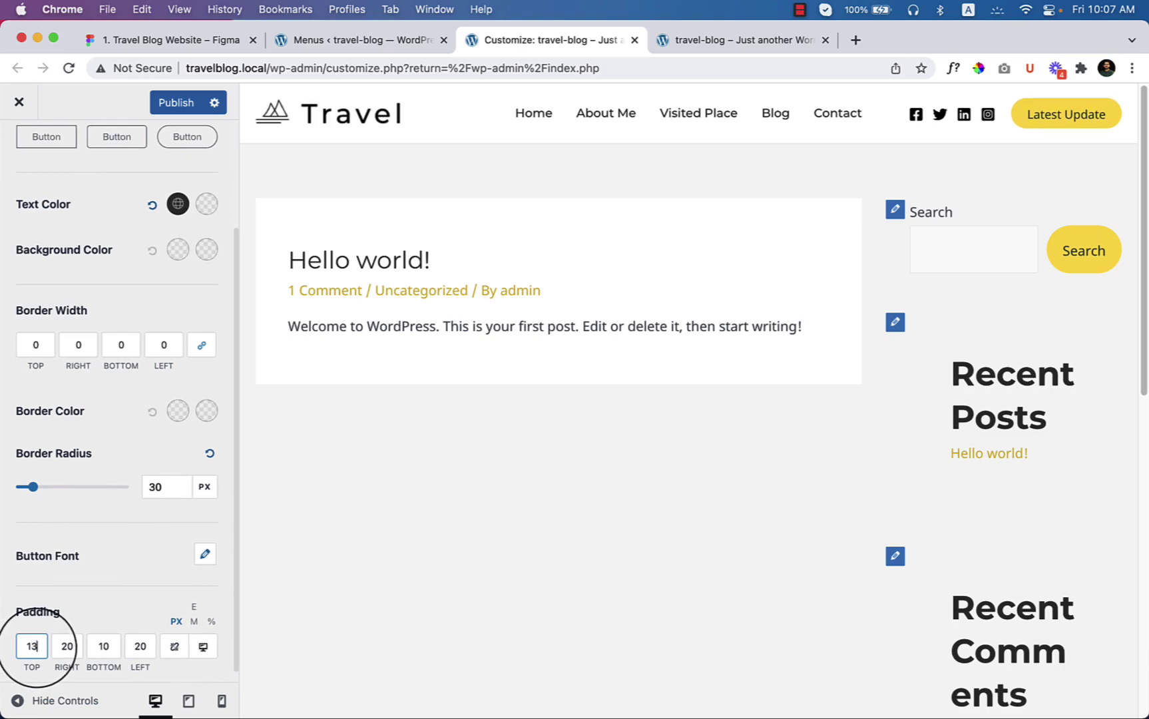
click(106, 647)
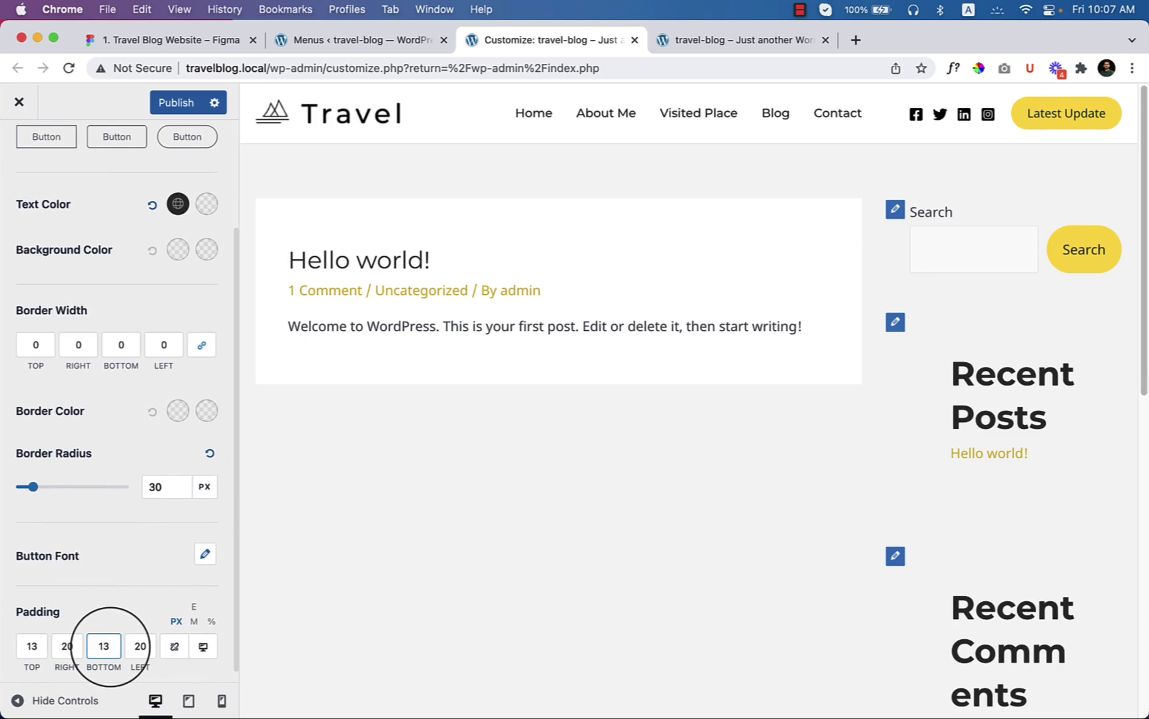
- Preview the header at full width, then publish the button styling and reload the live travel-blog site
click(18, 701)
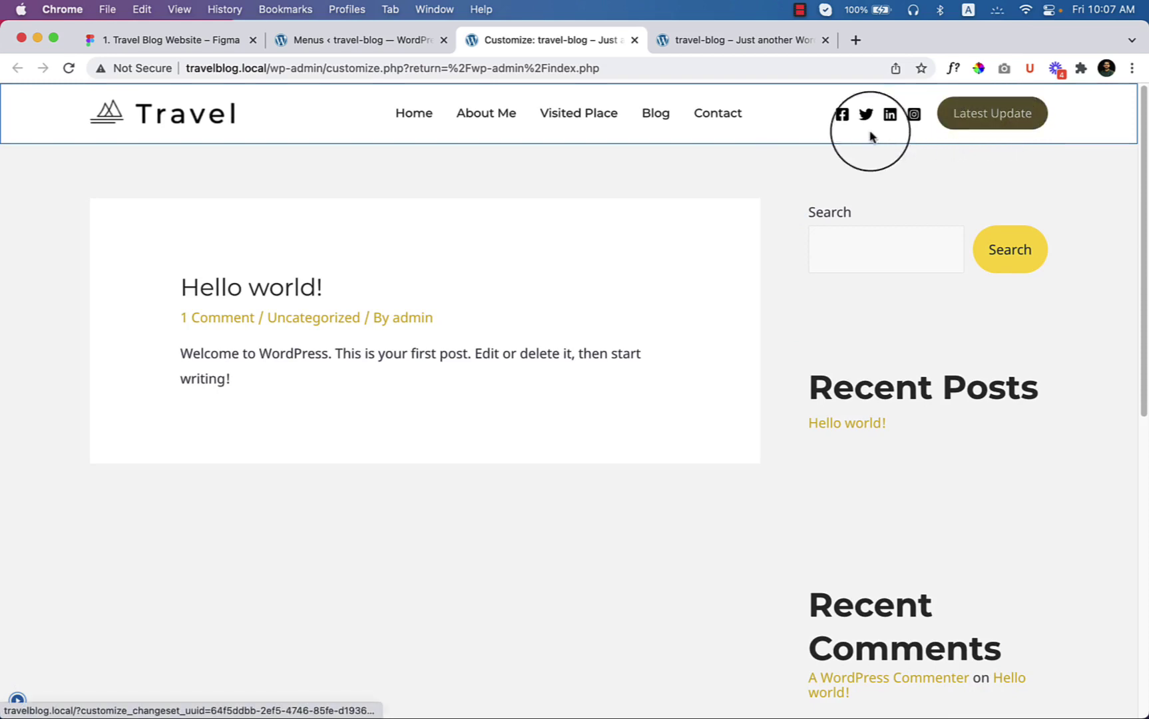
click(19, 695)
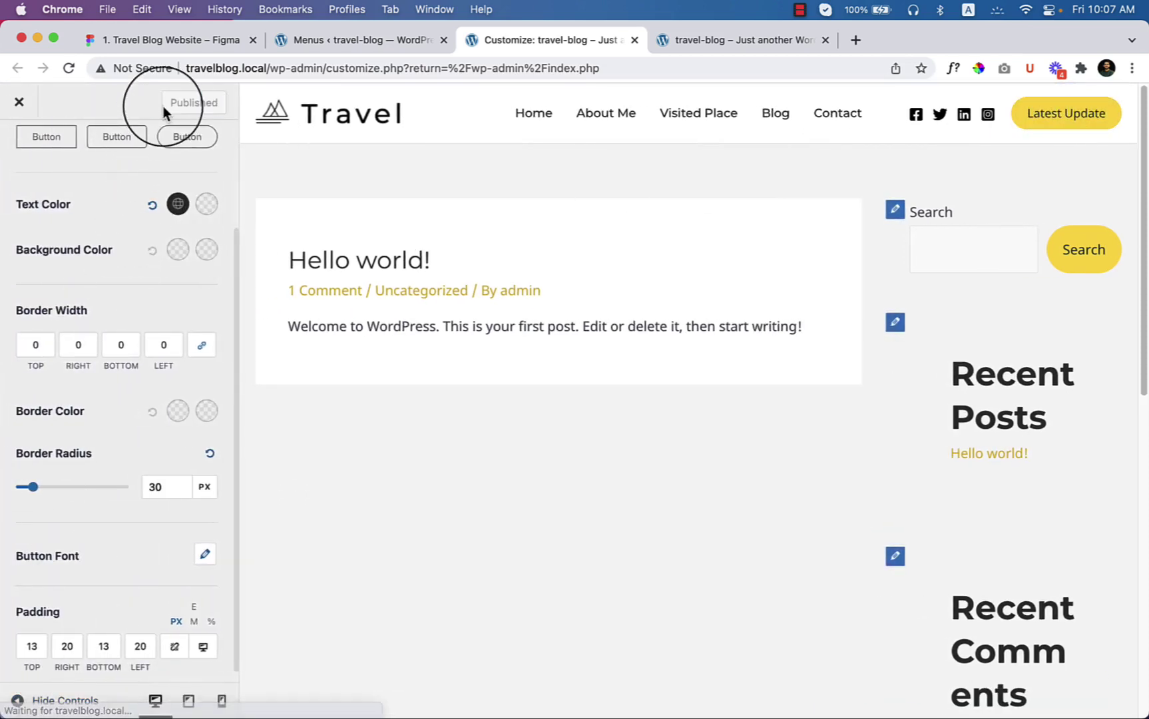
click(737, 42)
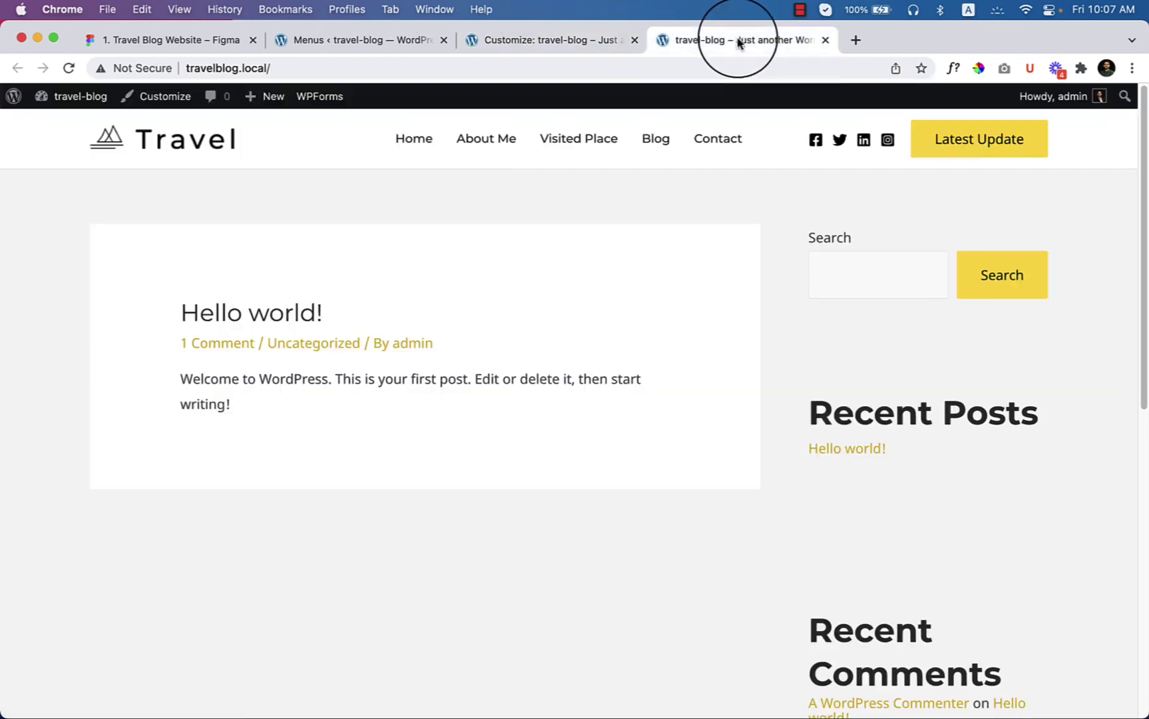
right_click(574, 181)
click(599, 225)
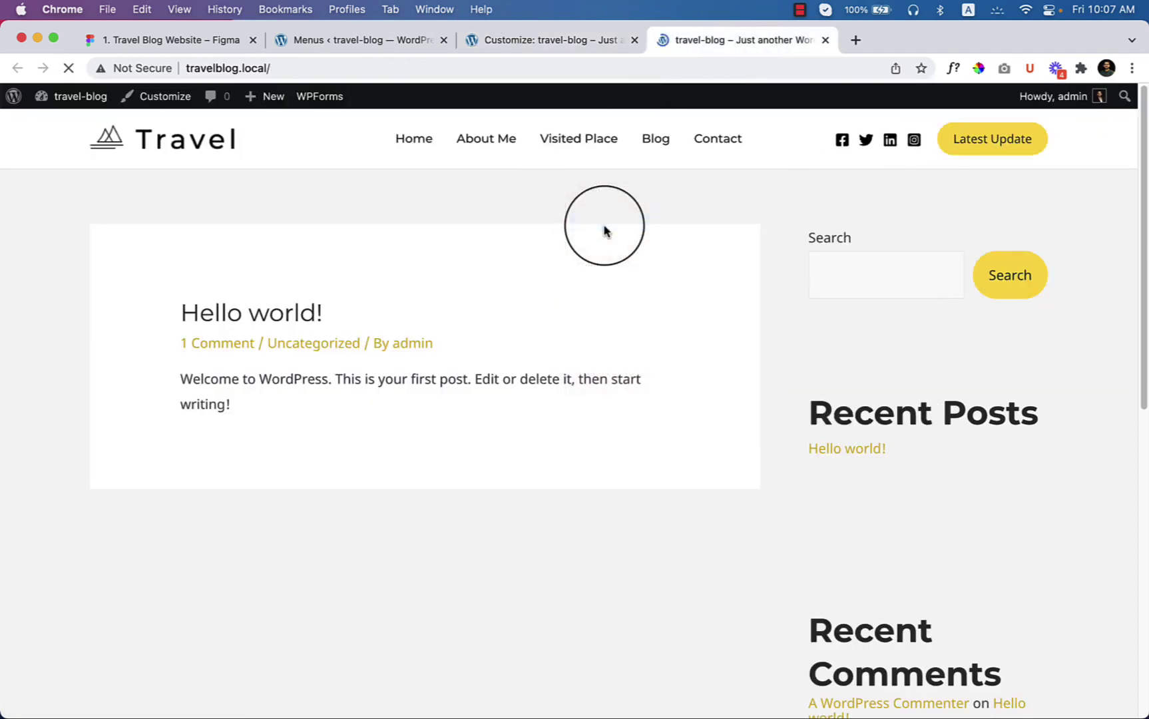